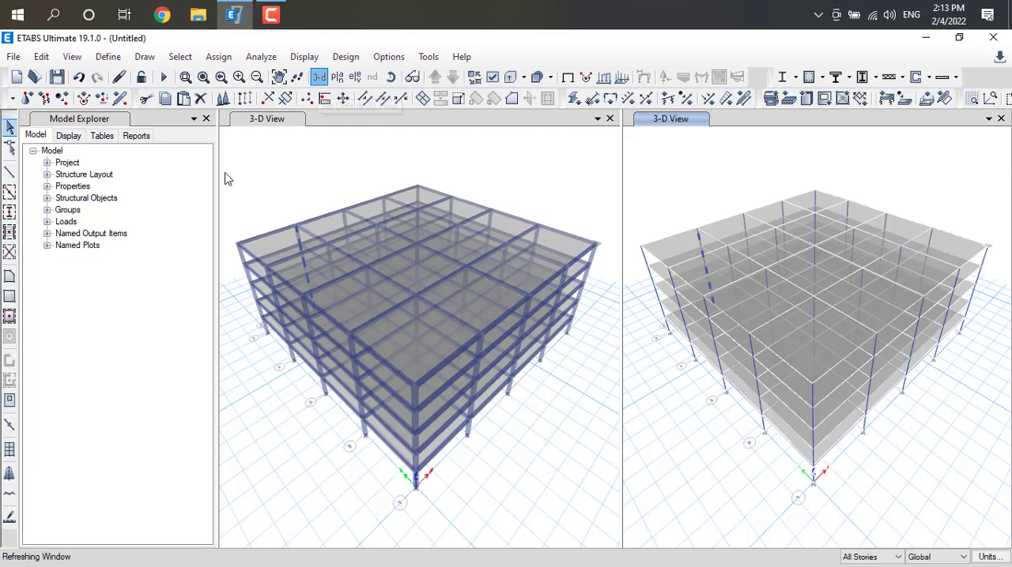
Add a load pattern named EQX of type Seismic with IS1893 2002 as its auto lateral load
click(109, 58)
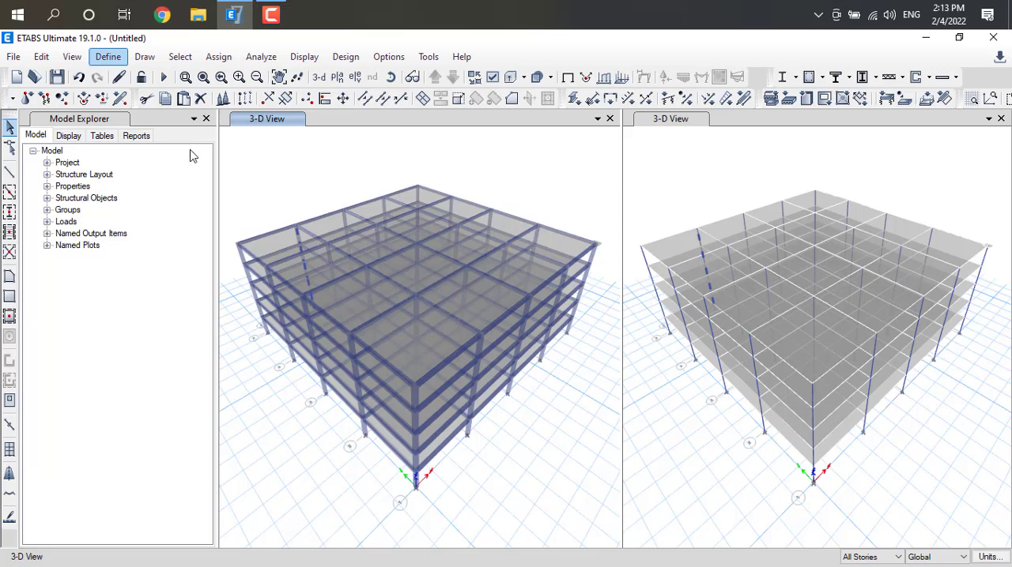
click(108, 57)
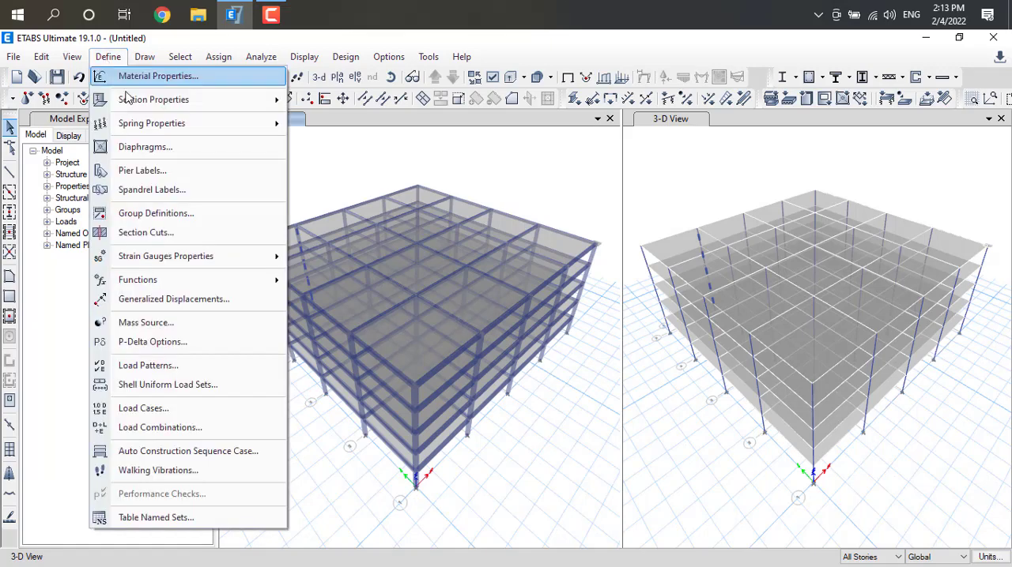
click(189, 368)
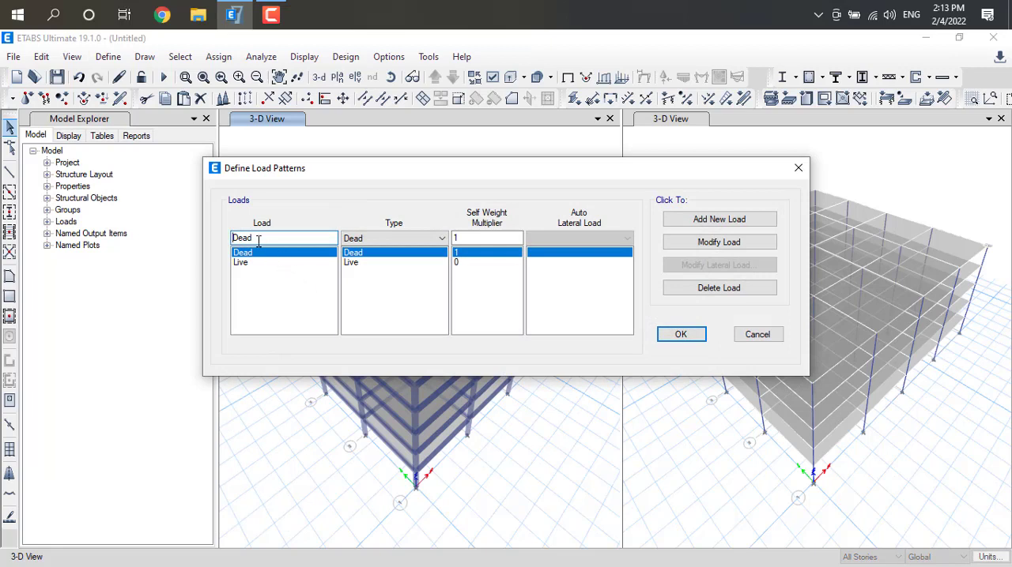
click(440, 239)
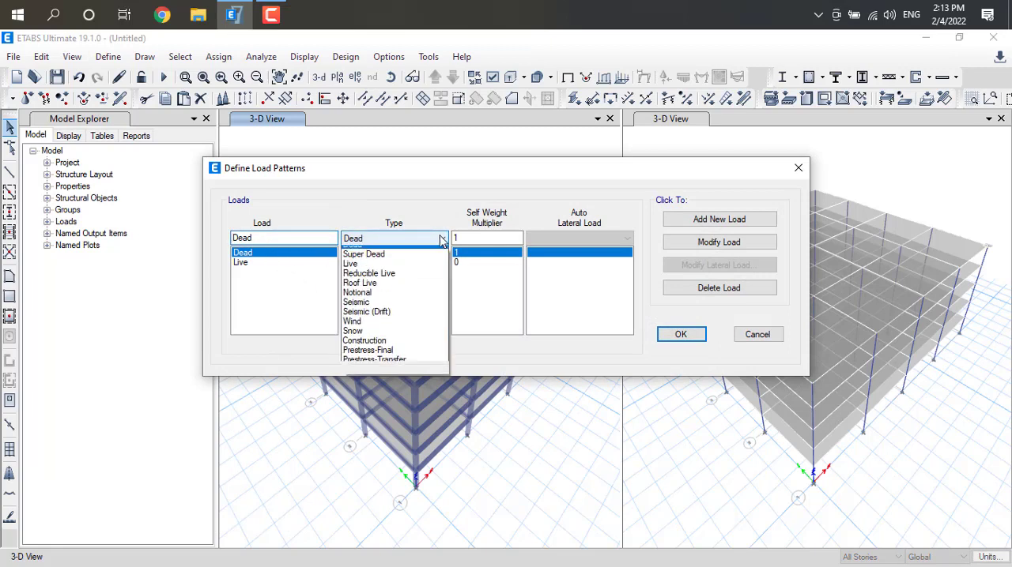
click(356, 309)
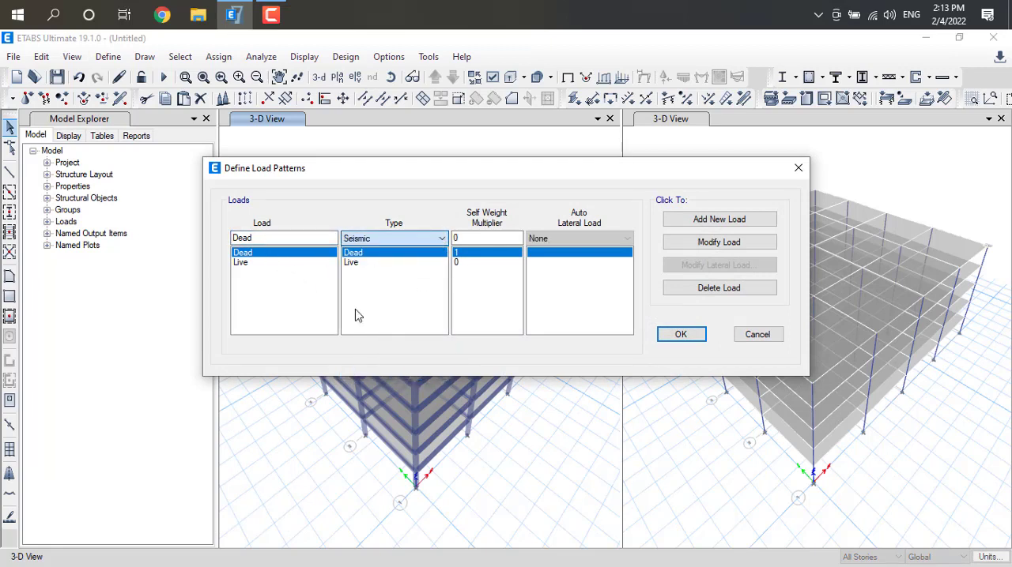
click(280, 252)
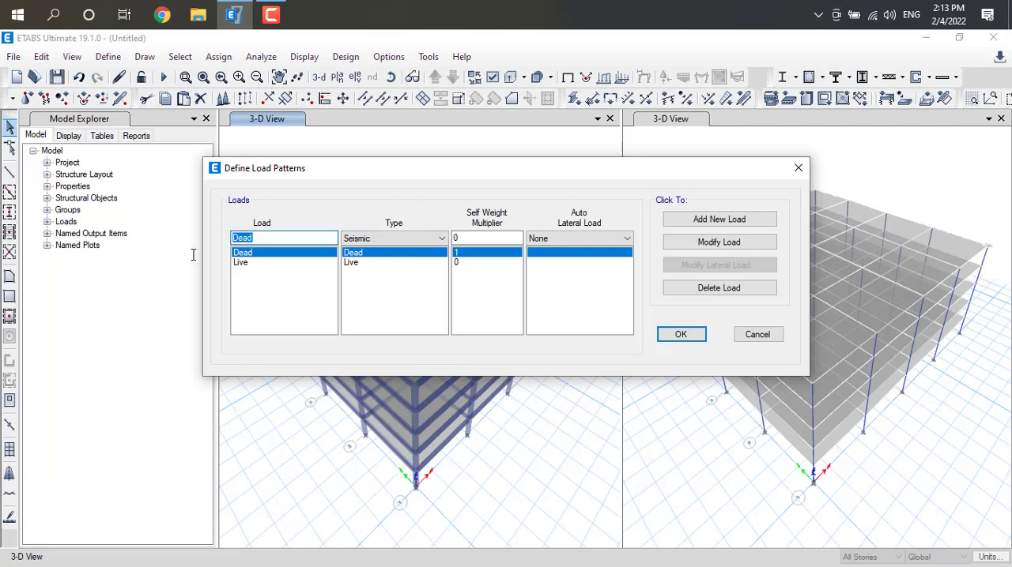
text(EQX)
click(627, 239)
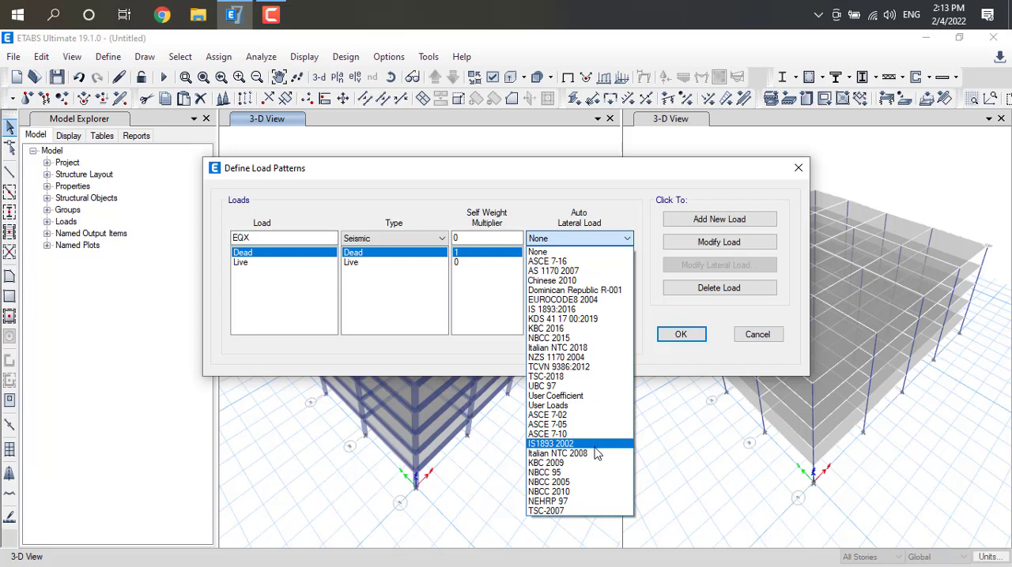
click(553, 444)
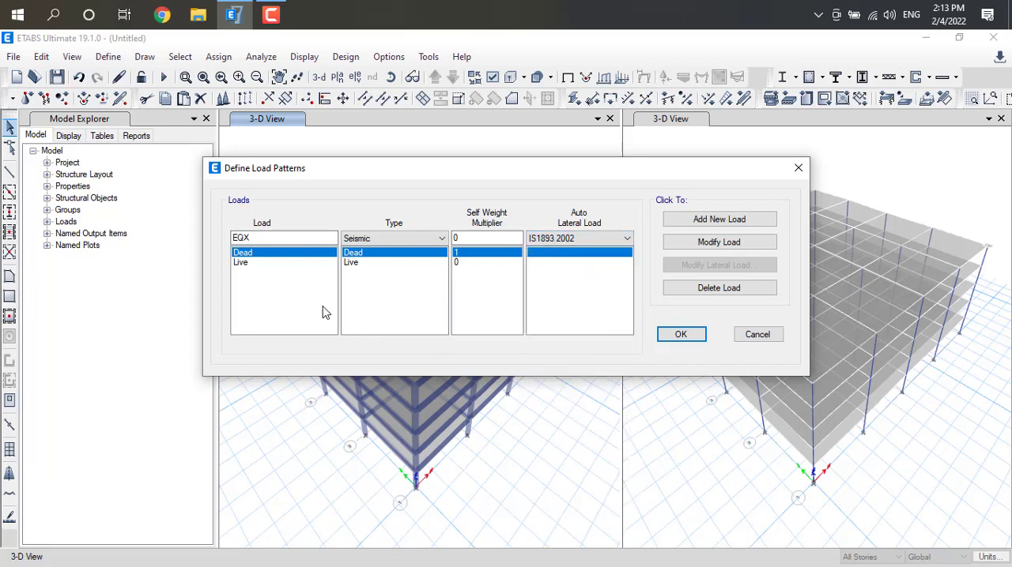
click(716, 221)
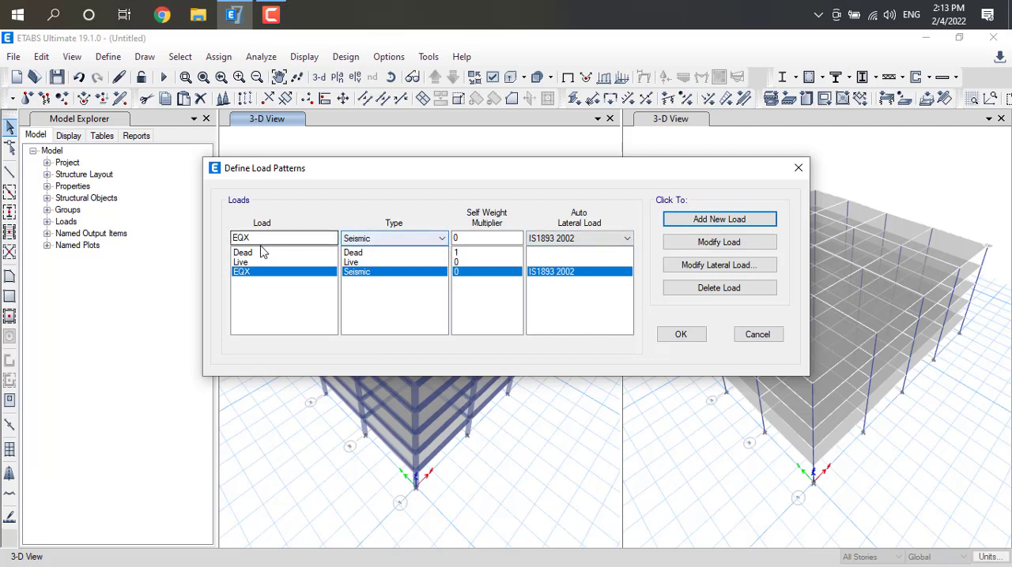
Add a second seismic load pattern named EQZ, also using IS1893 2002
drag(251, 238, 235, 237)
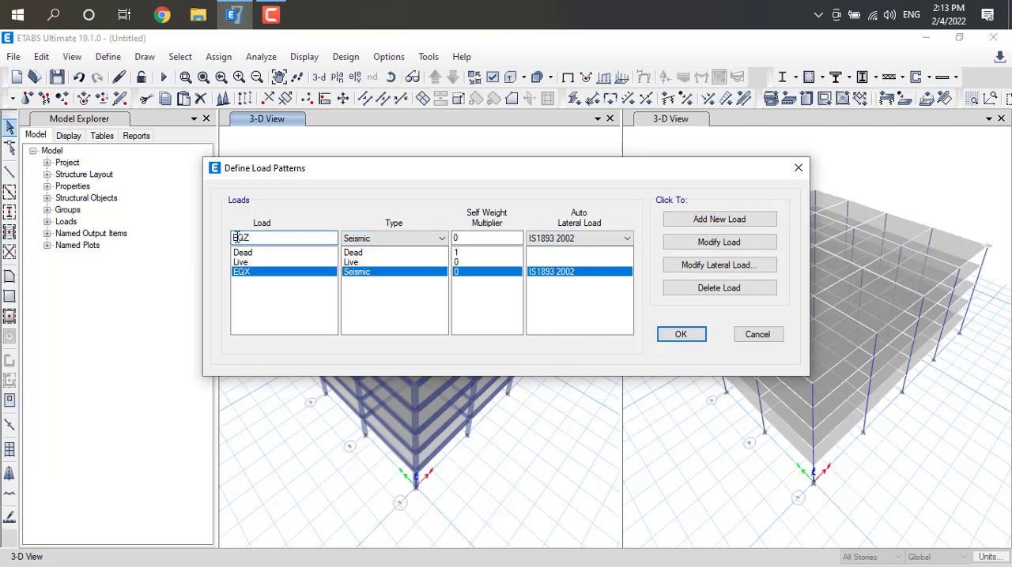
text(EQZ)
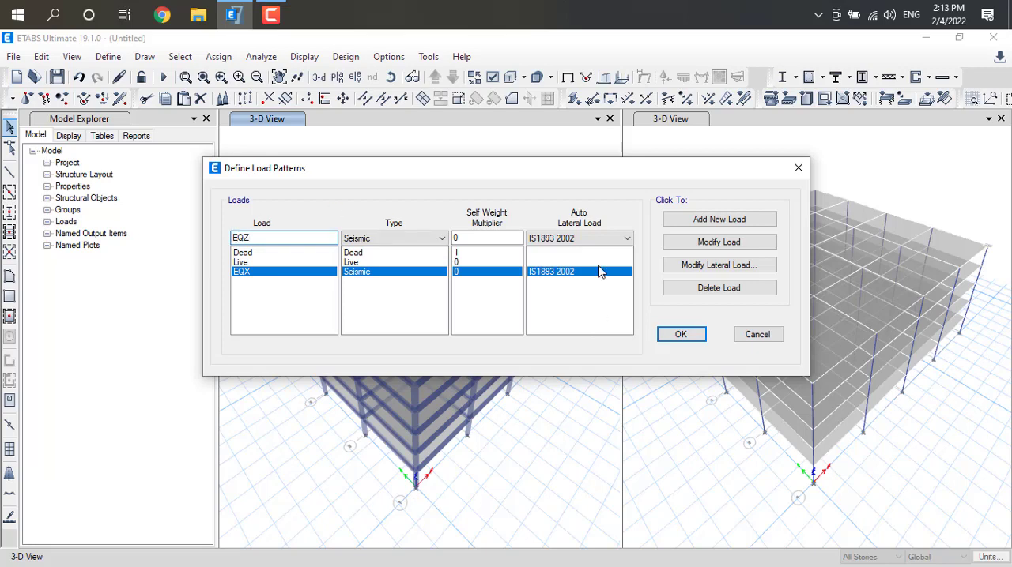
click(735, 221)
Add a load pattern named WX of type Wind with Indian IS875:1987 as its auto lateral load
click(441, 238)
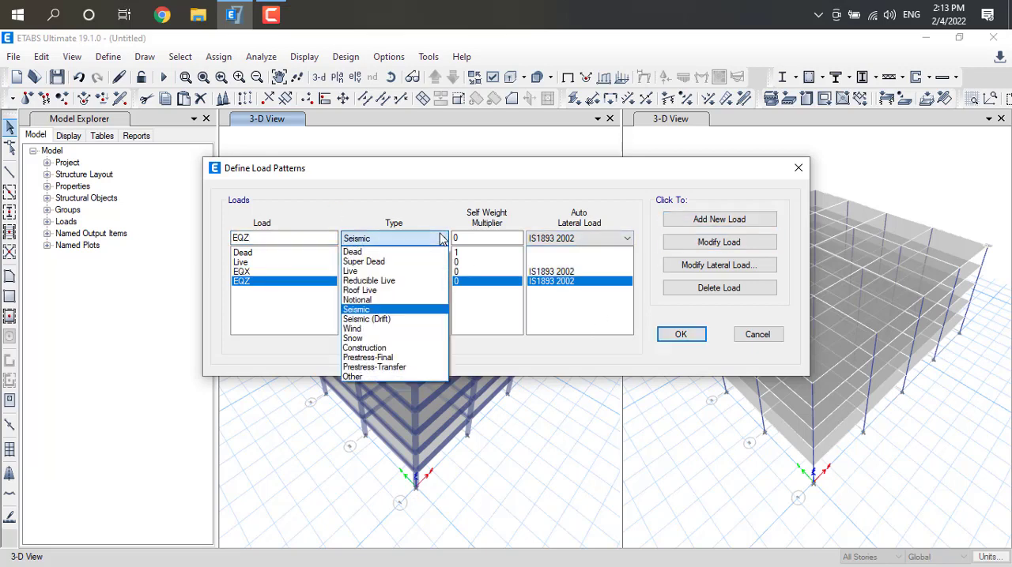
click(411, 330)
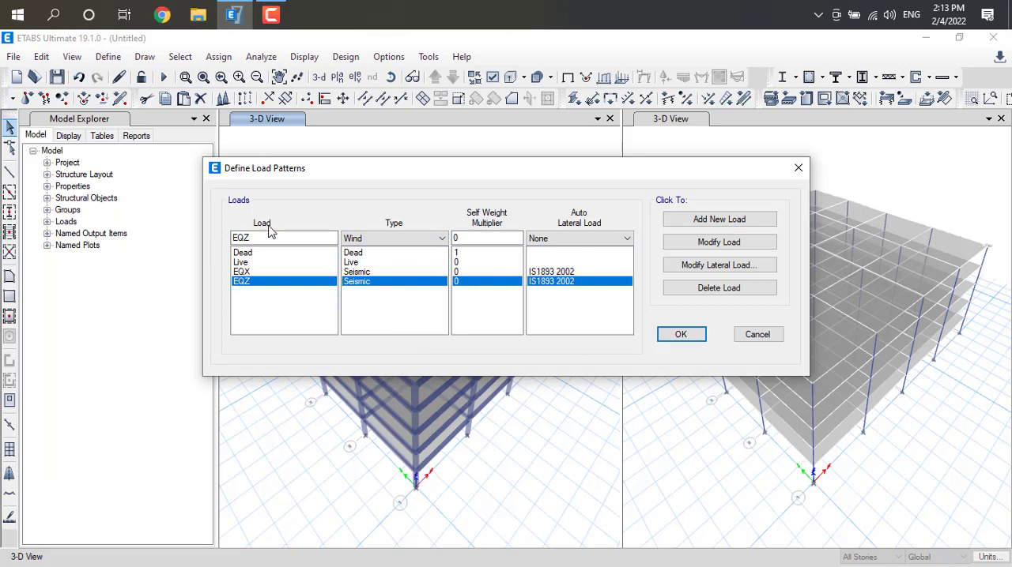
drag(265, 237, 197, 247)
text(WX)
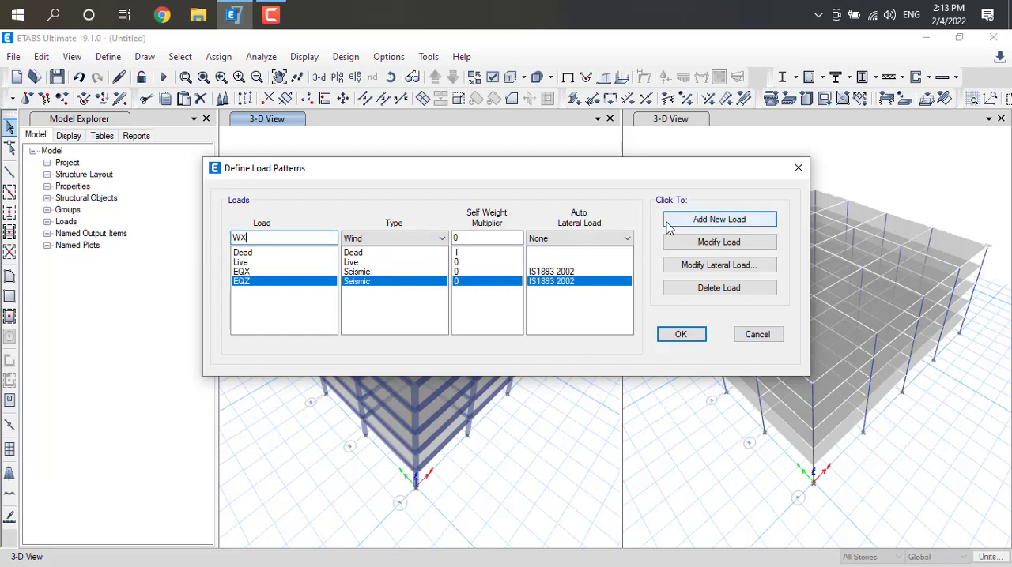
click(628, 239)
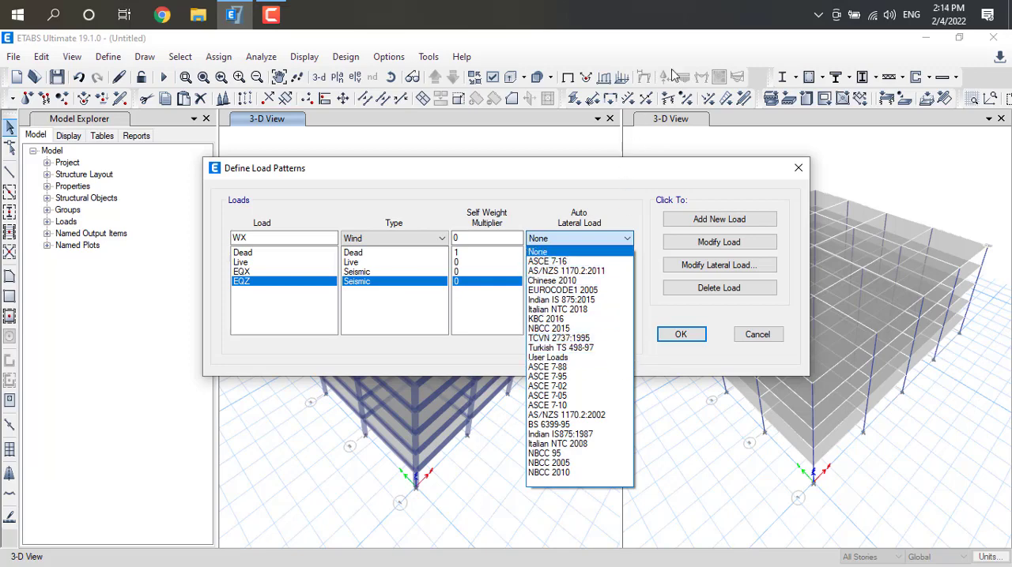
click(683, 29)
click(629, 239)
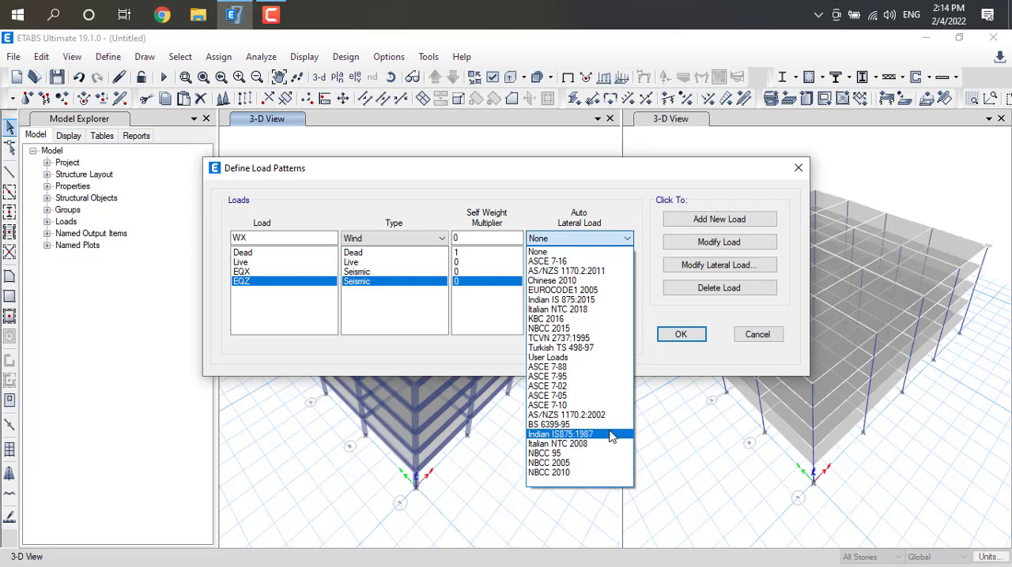
click(612, 435)
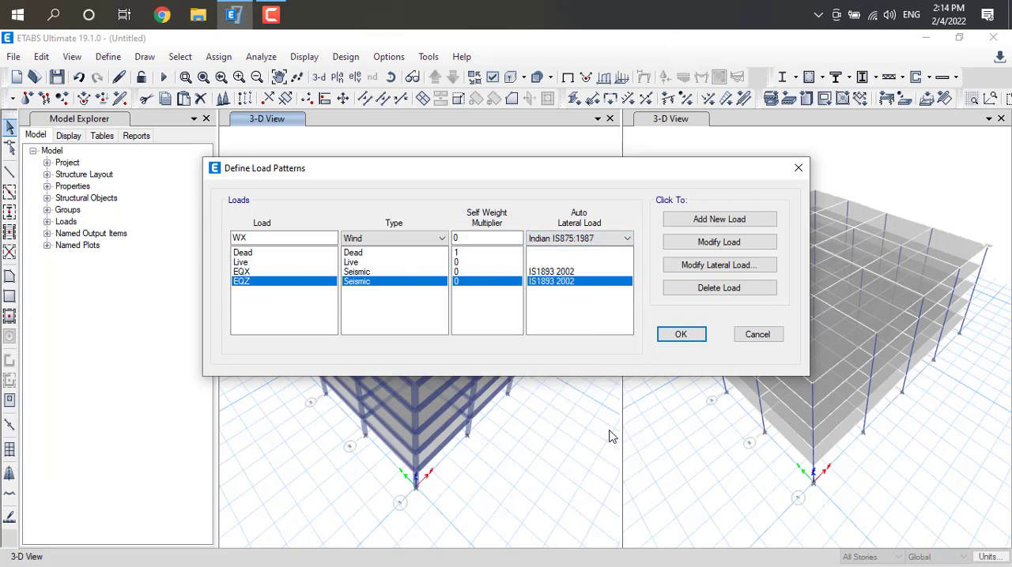
click(719, 220)
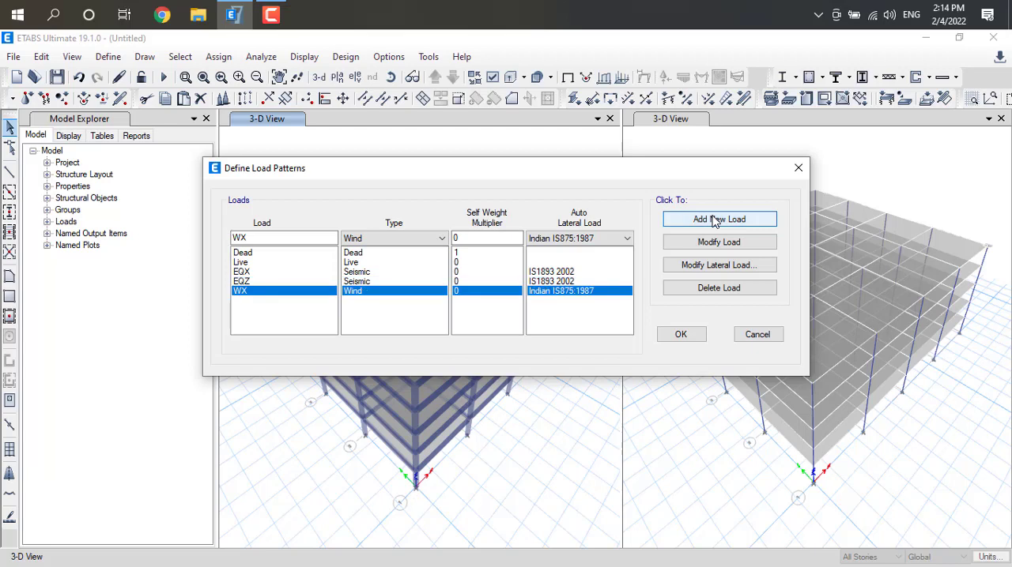
Add a second wind load pattern named WZ, also using Indian IS875:1987
click(259, 240)
drag(259, 241, 224, 238)
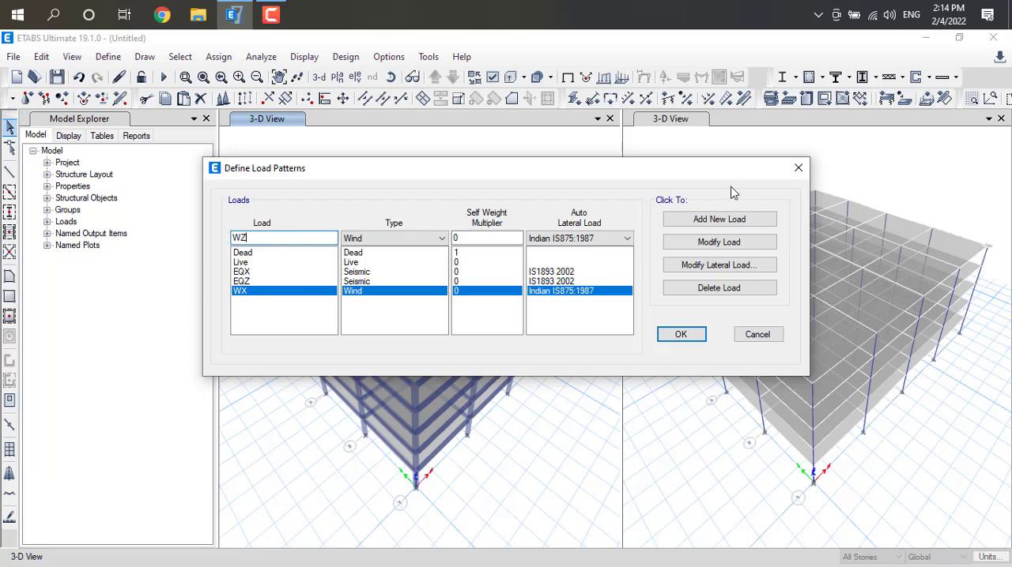
click(728, 215)
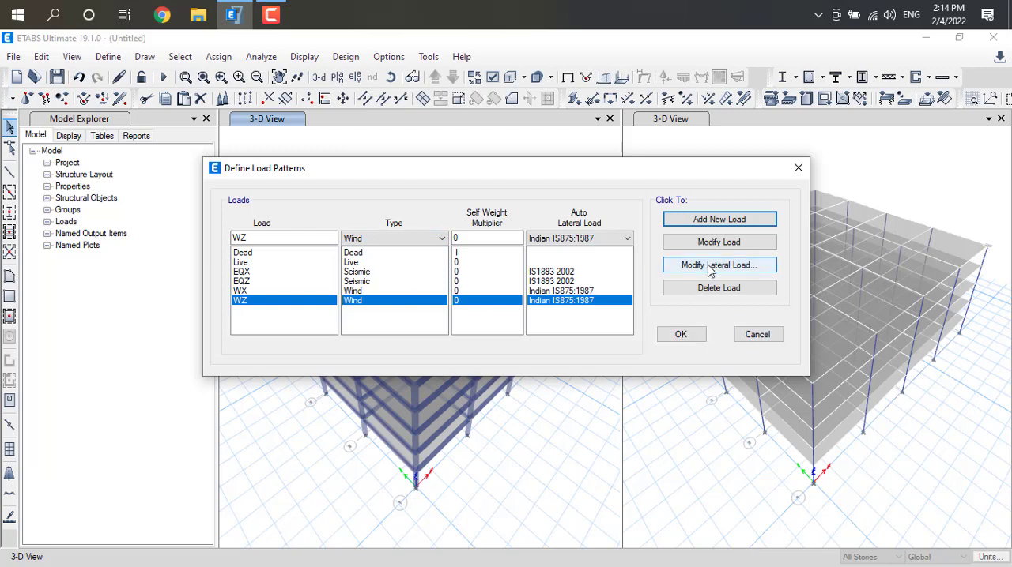
Limit the EQX lateral load to X Dir only, excluding Y Dir and all eccentricity options
click(544, 274)
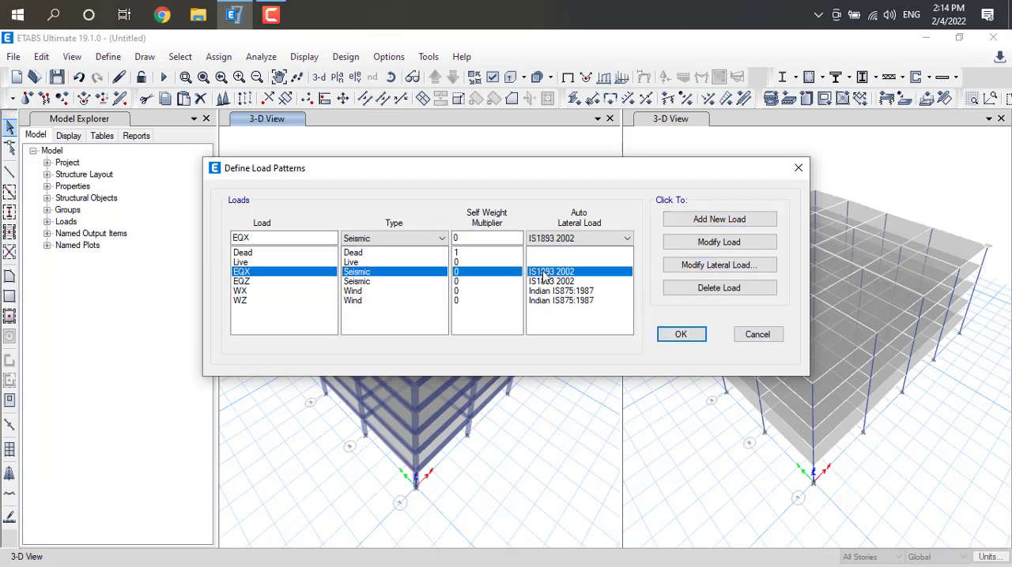
click(718, 267)
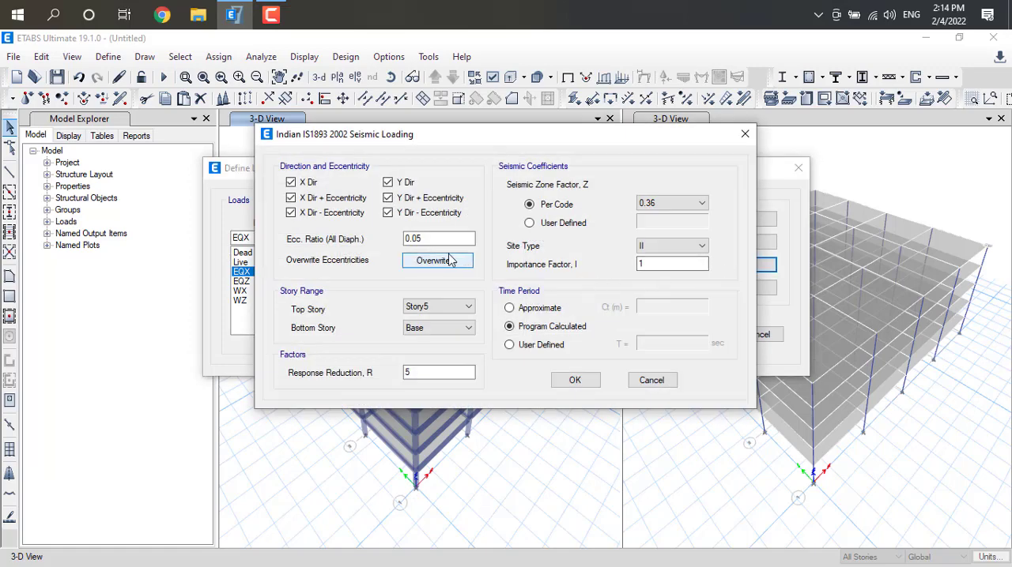
click(291, 197)
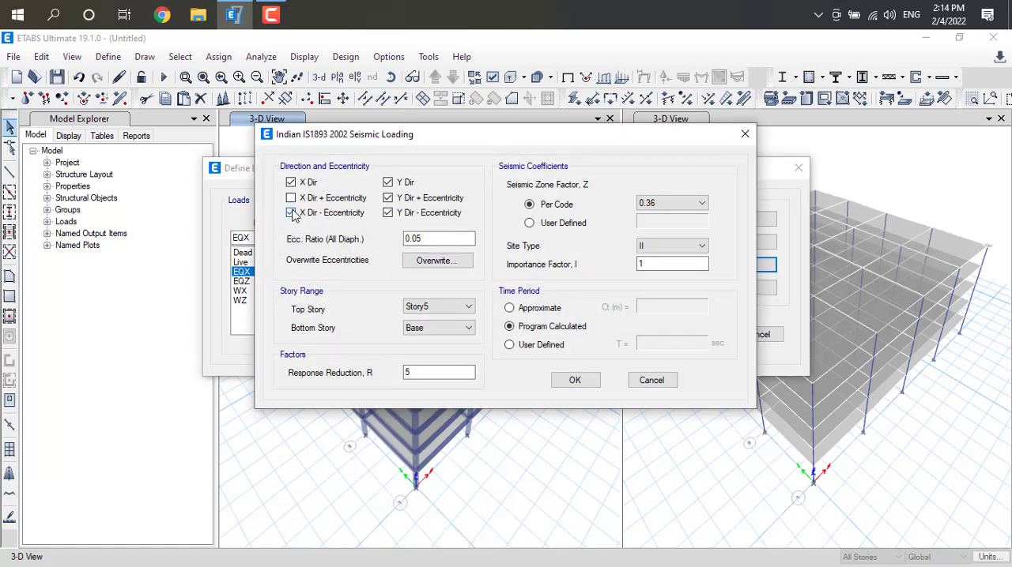
click(291, 214)
click(387, 183)
click(387, 213)
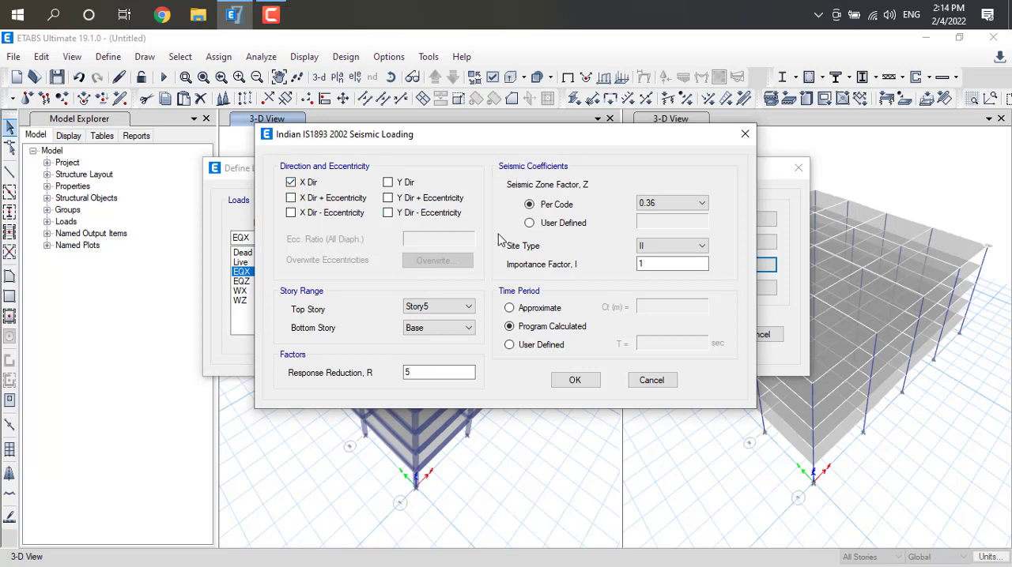
Set the EQX seismic zone factor per code to 0.24 and the site type to III, and accept the seismic loading
click(700, 204)
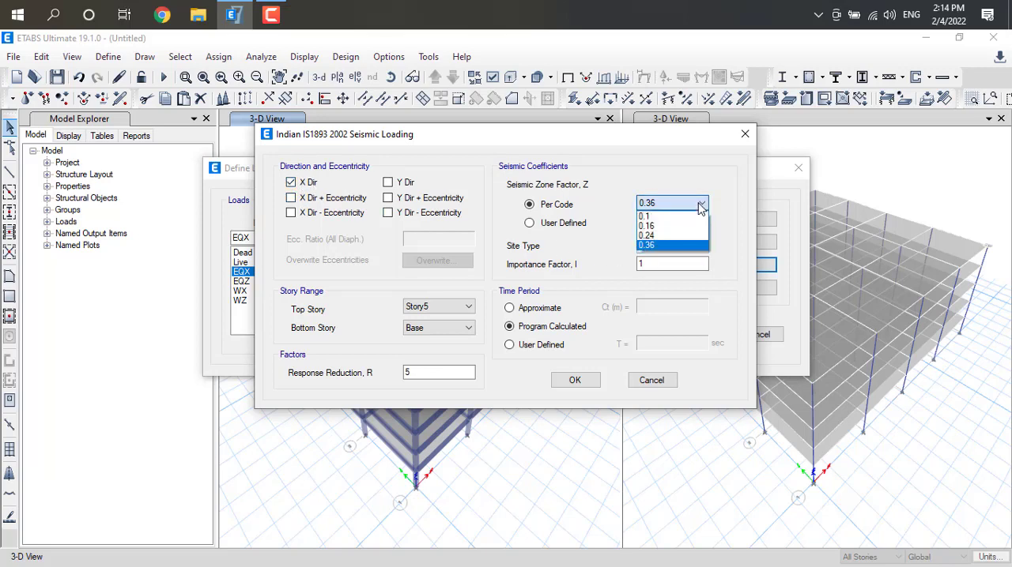
click(656, 235)
click(704, 248)
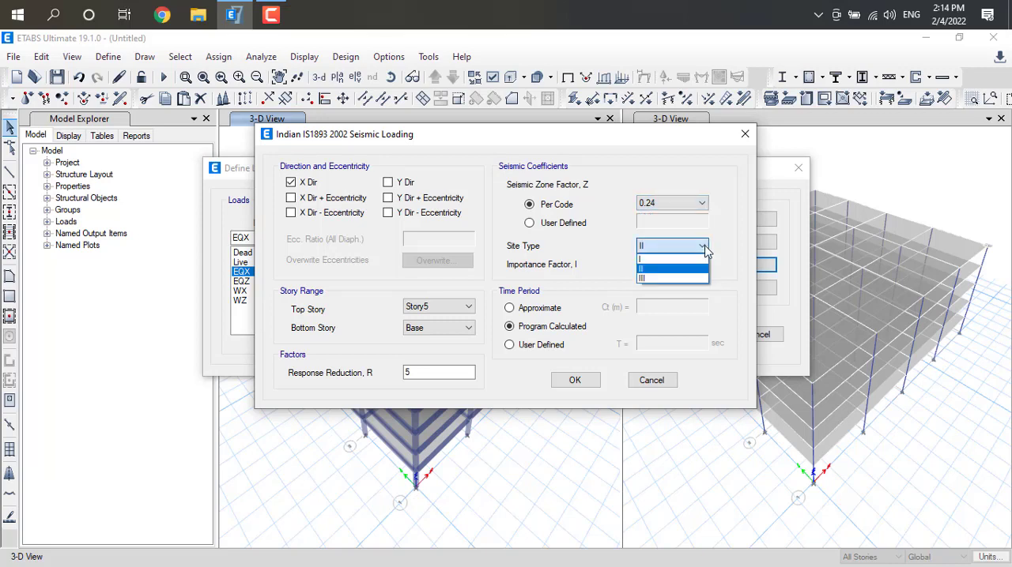
click(670, 279)
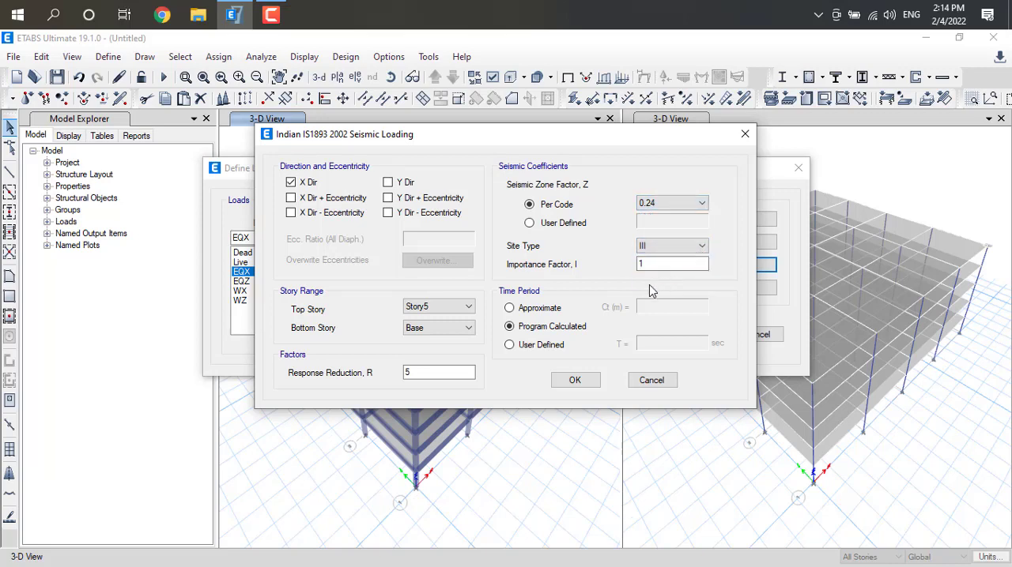
click(575, 381)
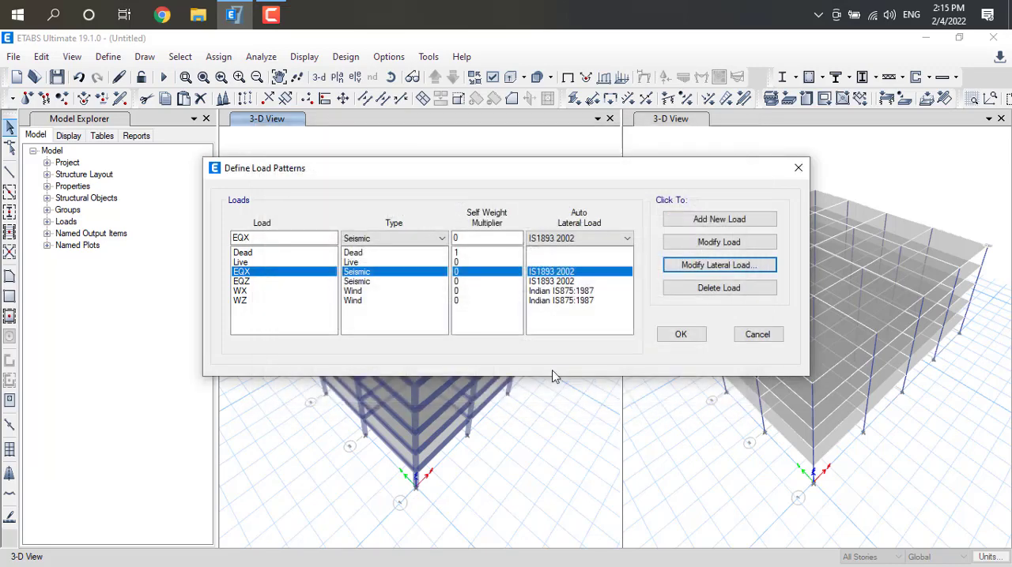
Limit the EQZ lateral load to Y Dir only, without X Dir or any eccentricity, and accept the seismic loading
click(488, 285)
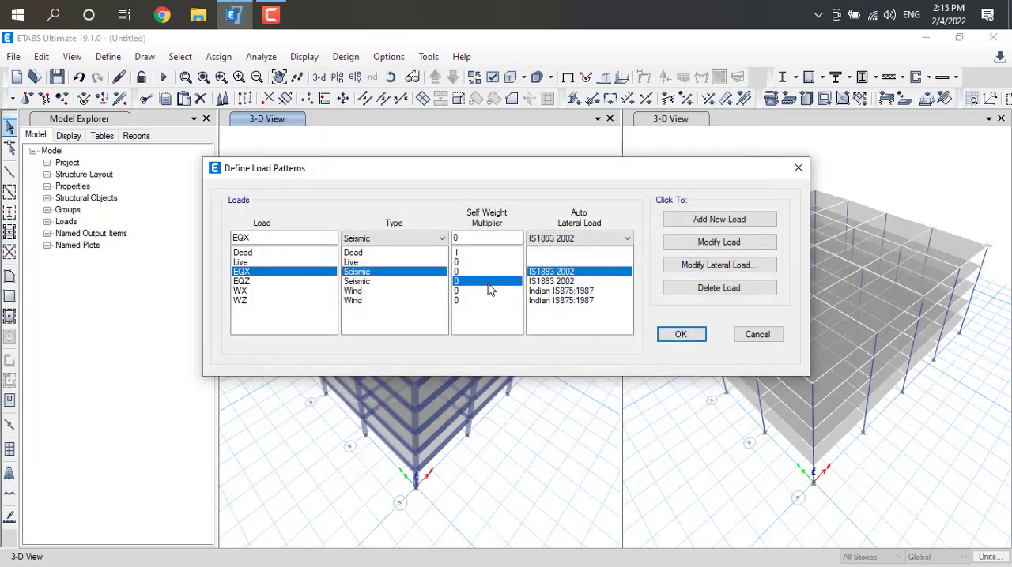
click(716, 268)
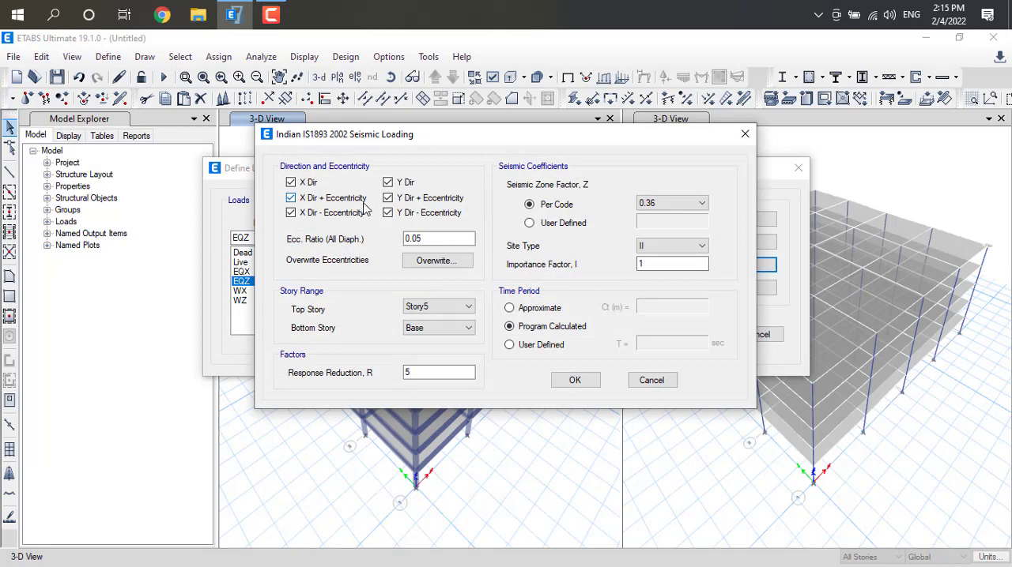
click(291, 197)
click(290, 213)
click(387, 213)
click(388, 198)
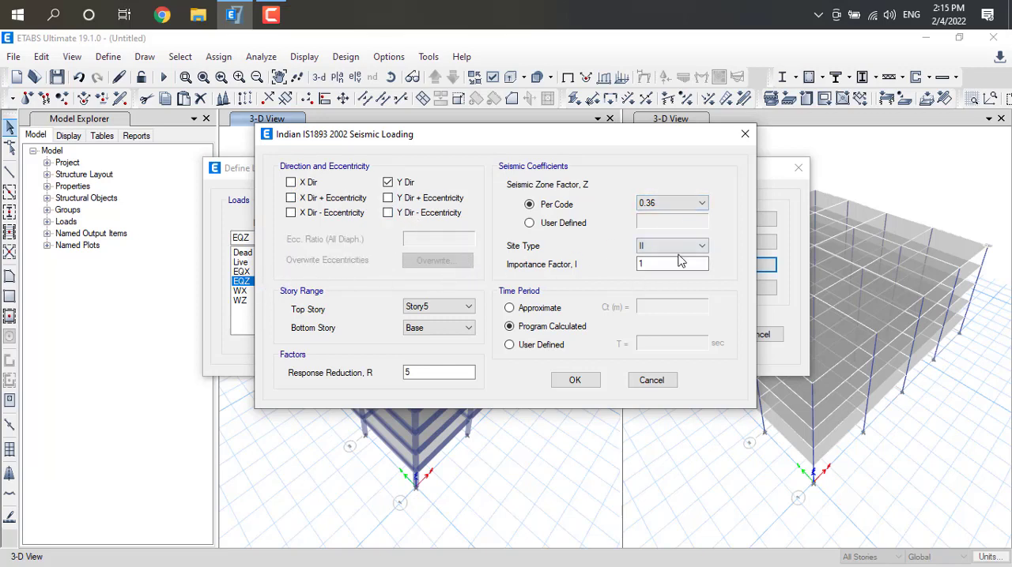
click(583, 380)
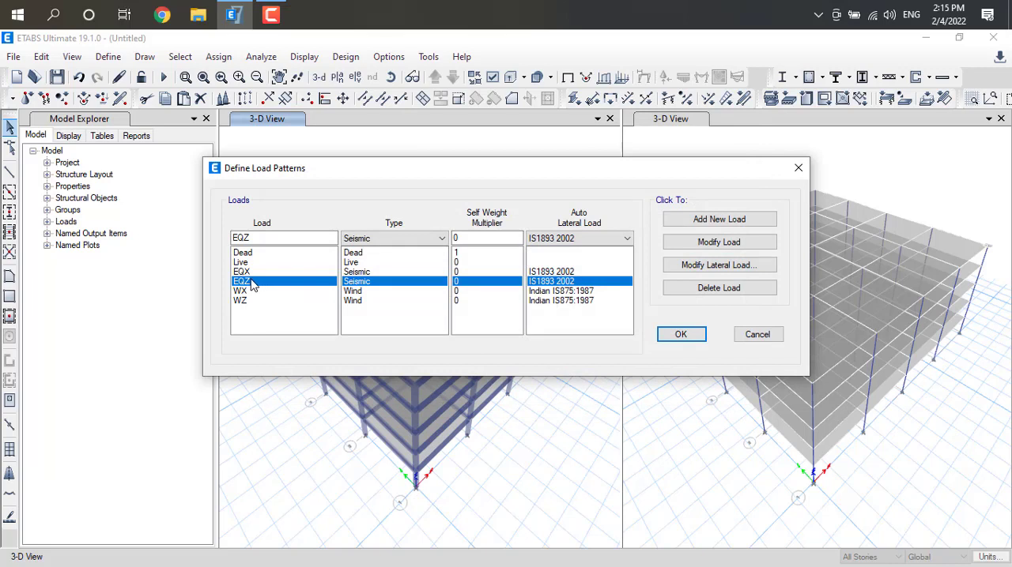
Set the WX wind load to 44 m/s wind speed, terrain category 4 and structure class B, and accept it
click(251, 240)
click(355, 300)
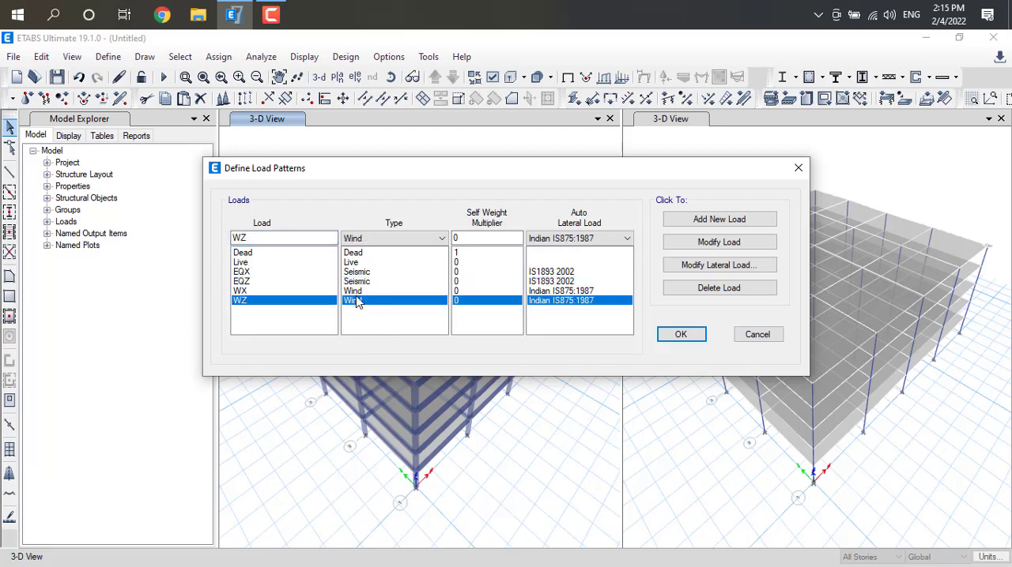
click(365, 283)
click(368, 292)
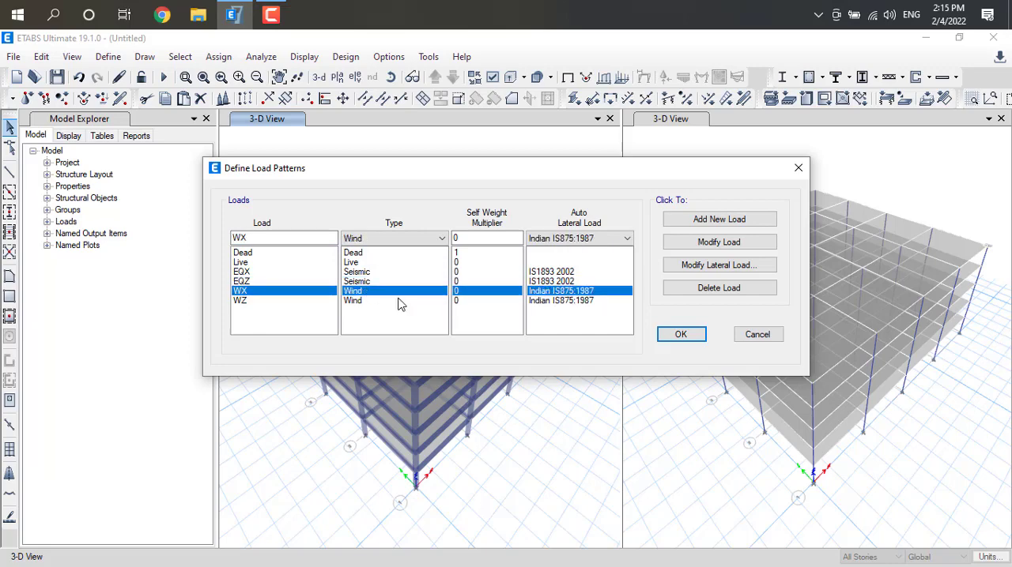
click(719, 265)
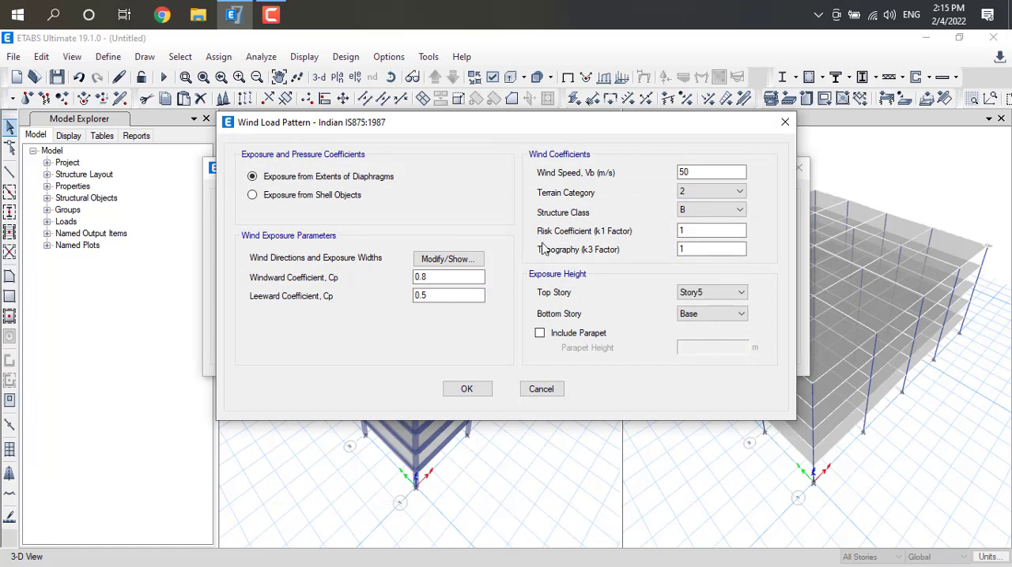
drag(698, 169, 666, 175)
click(740, 192)
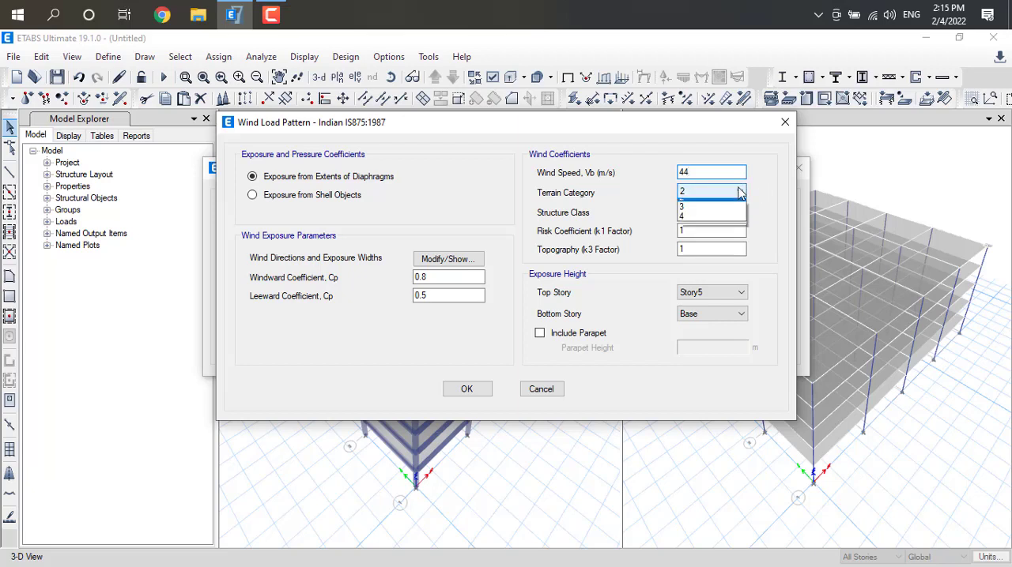
click(714, 232)
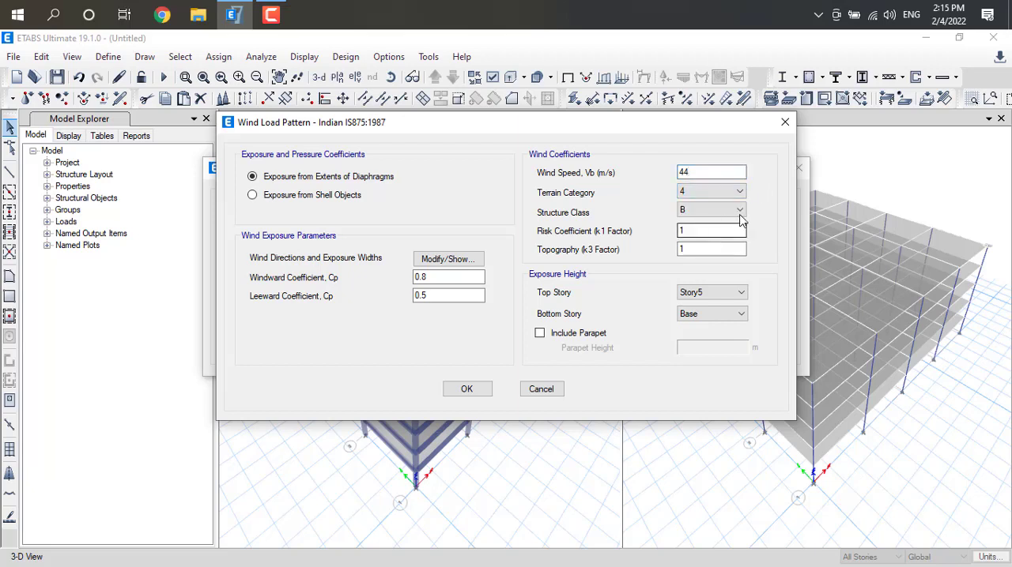
click(740, 213)
click(705, 233)
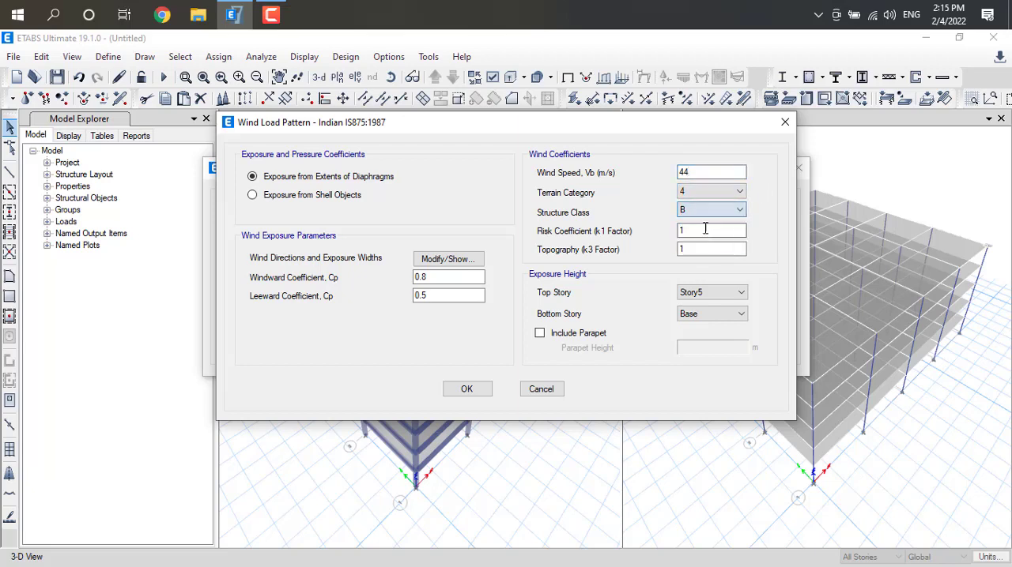
click(477, 394)
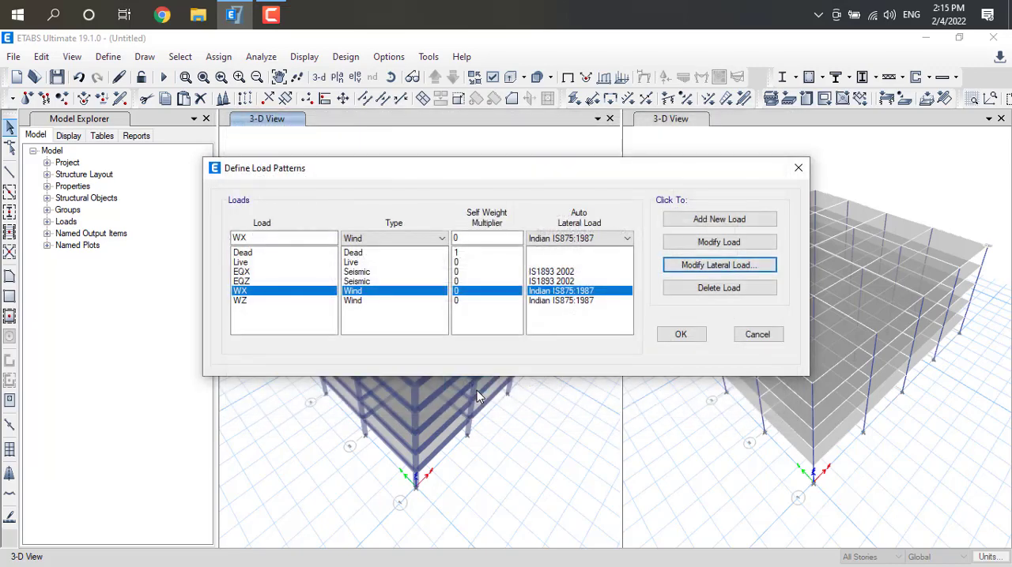
Set the WZ wind load to 44 m/s wind speed and terrain category 3, and accept the load pattern definitions
click(543, 302)
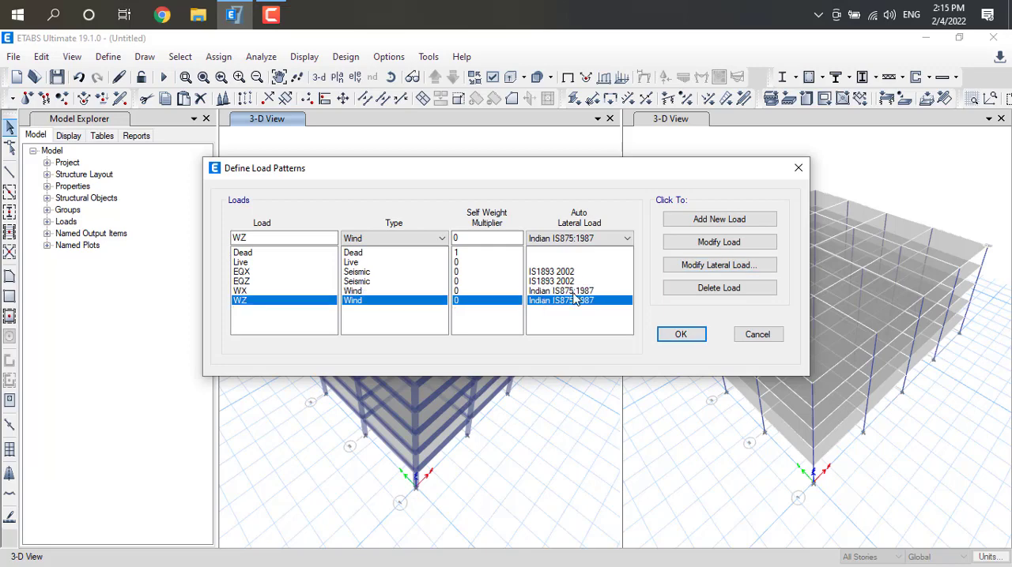
click(719, 266)
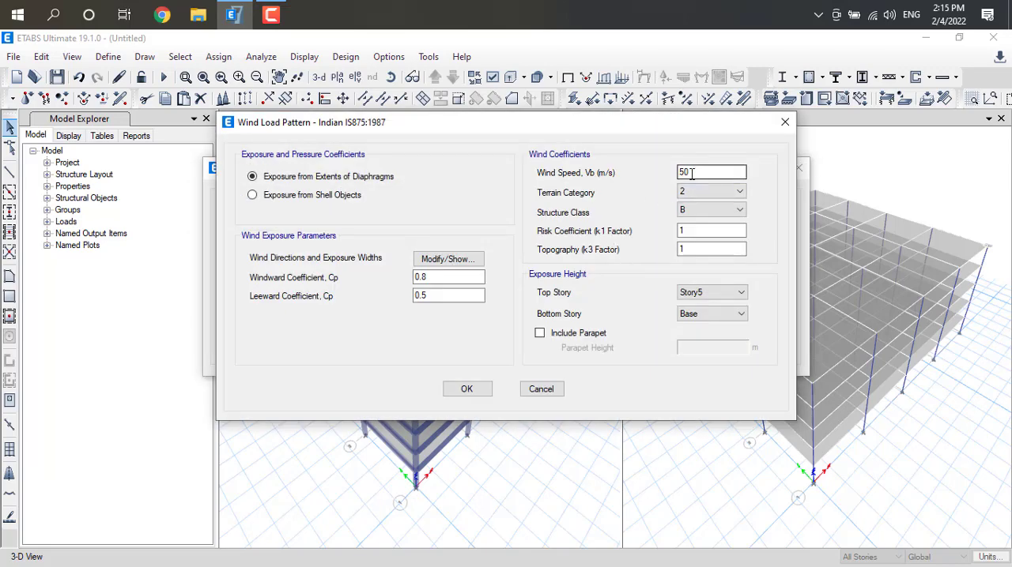
drag(692, 173, 672, 172)
click(740, 191)
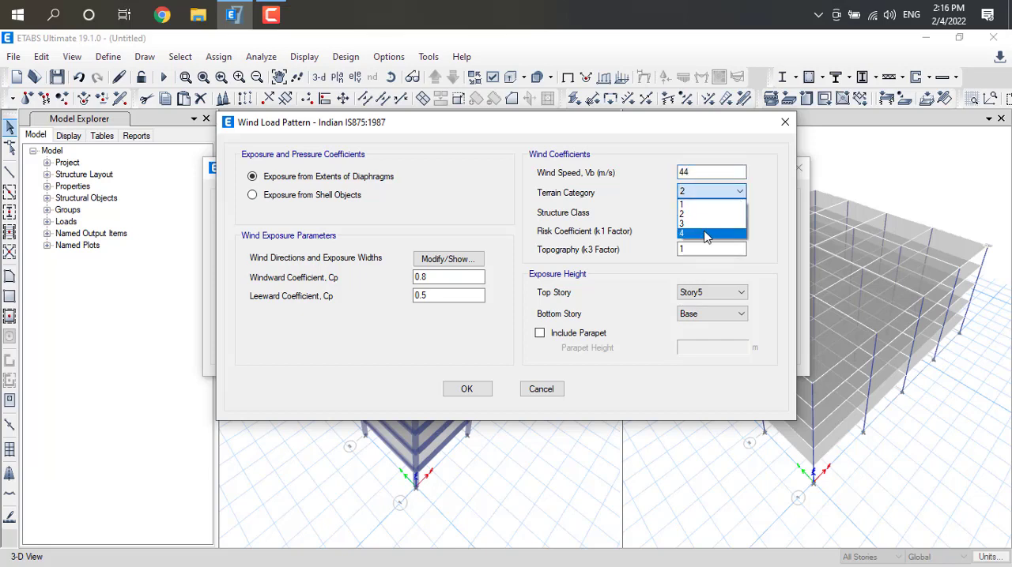
click(706, 224)
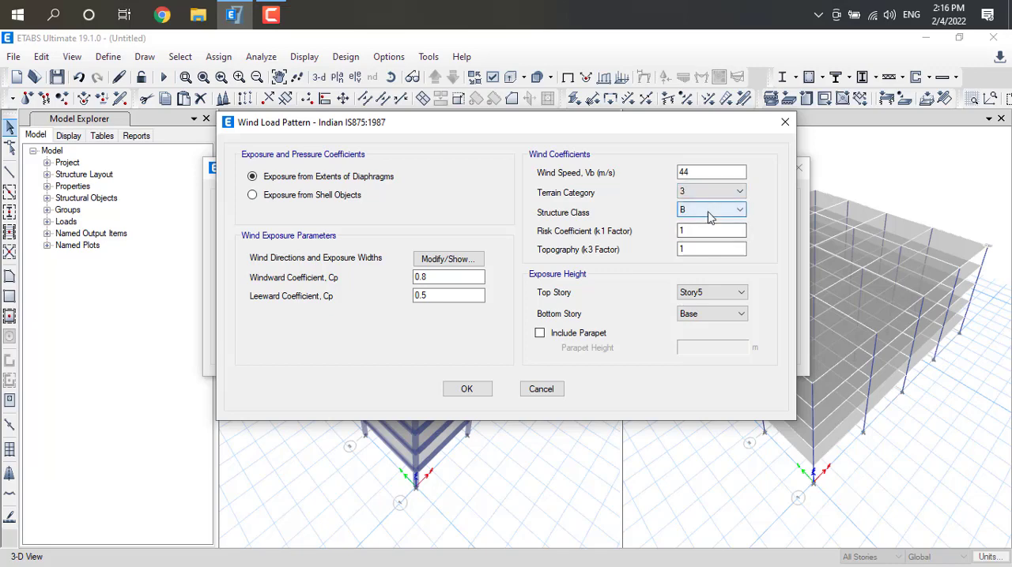
click(466, 388)
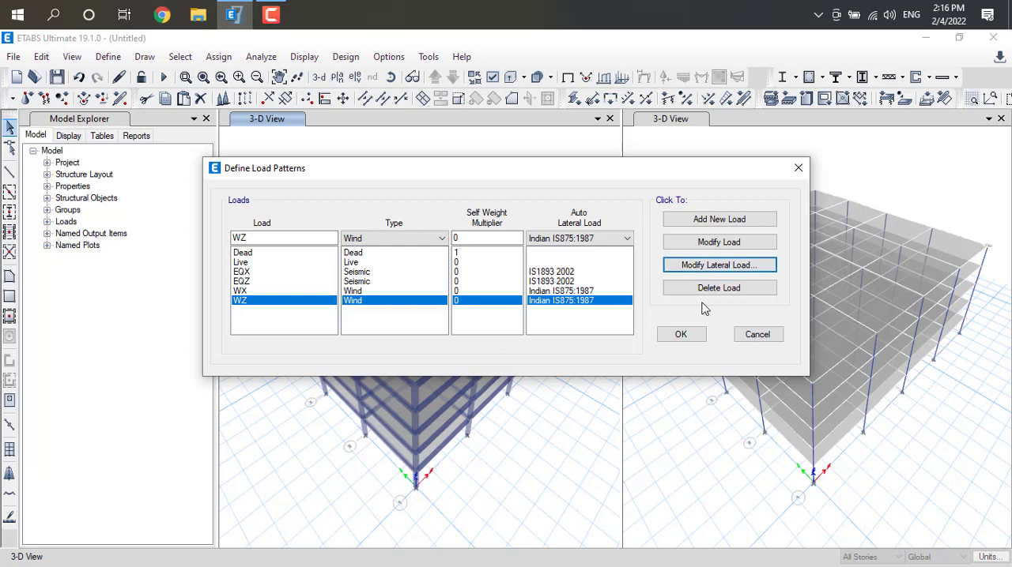
click(679, 335)
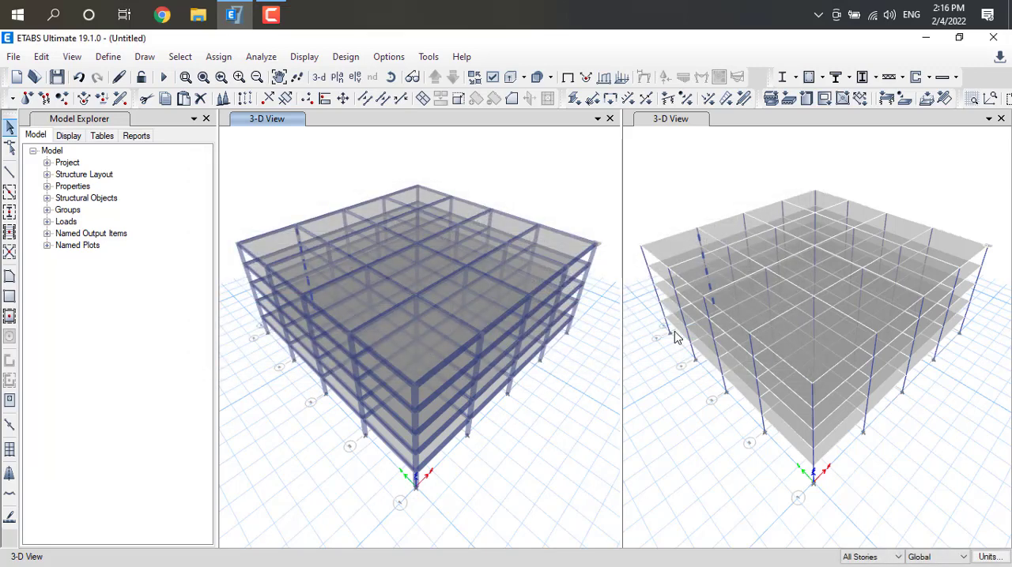
Start a joint force assignment for the Dead load pattern with global X, Y and Z forces of 1 kN each
click(692, 31)
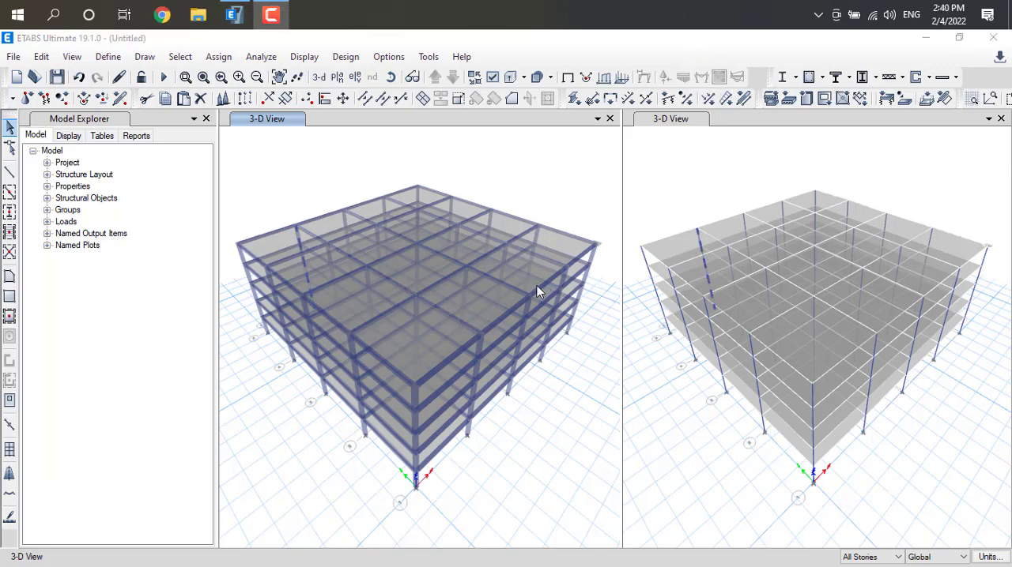
click(217, 58)
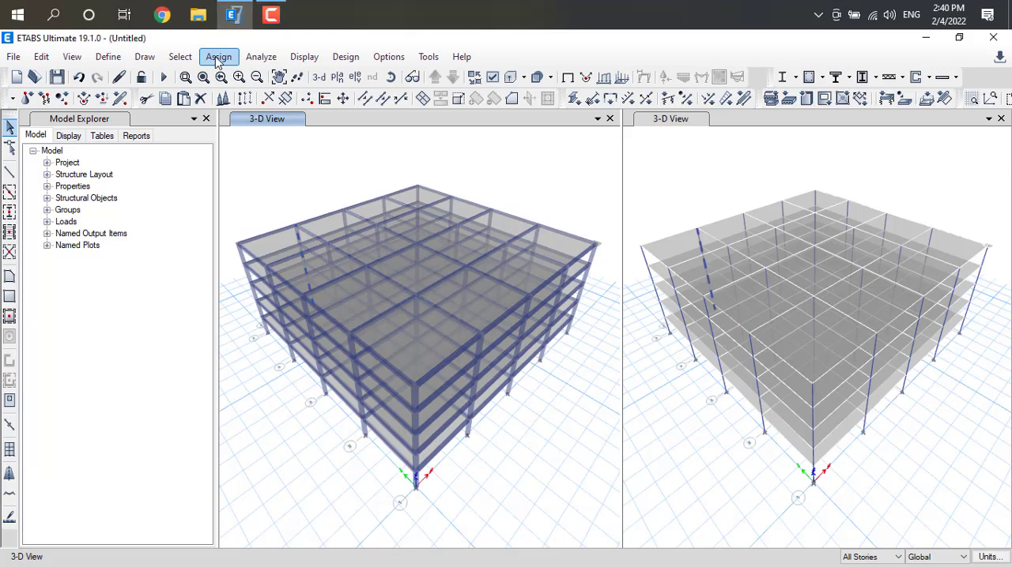
click(218, 58)
click(218, 58)
click(218, 59)
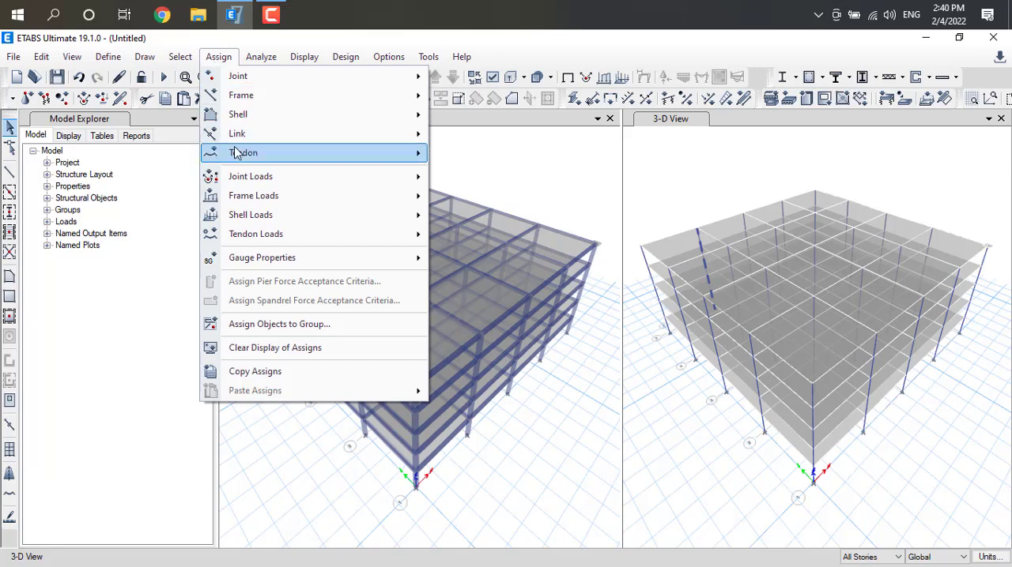
mouse_move(276, 177)
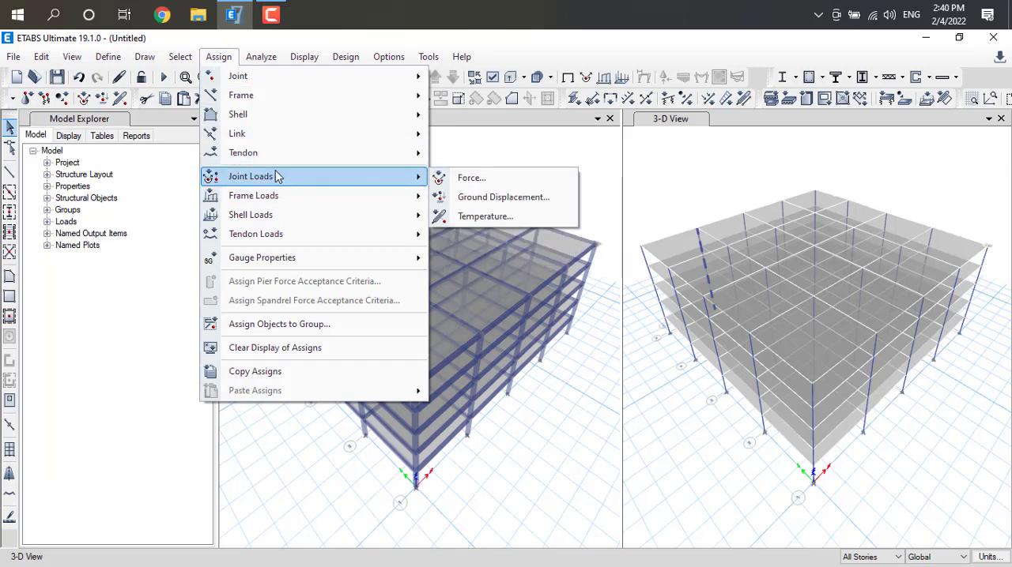
click(458, 179)
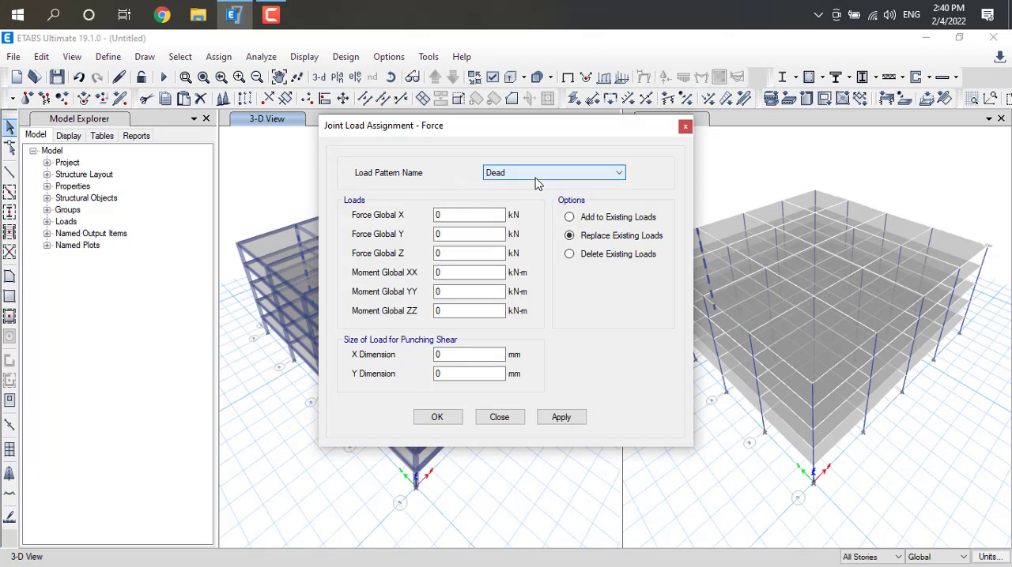
click(455, 213)
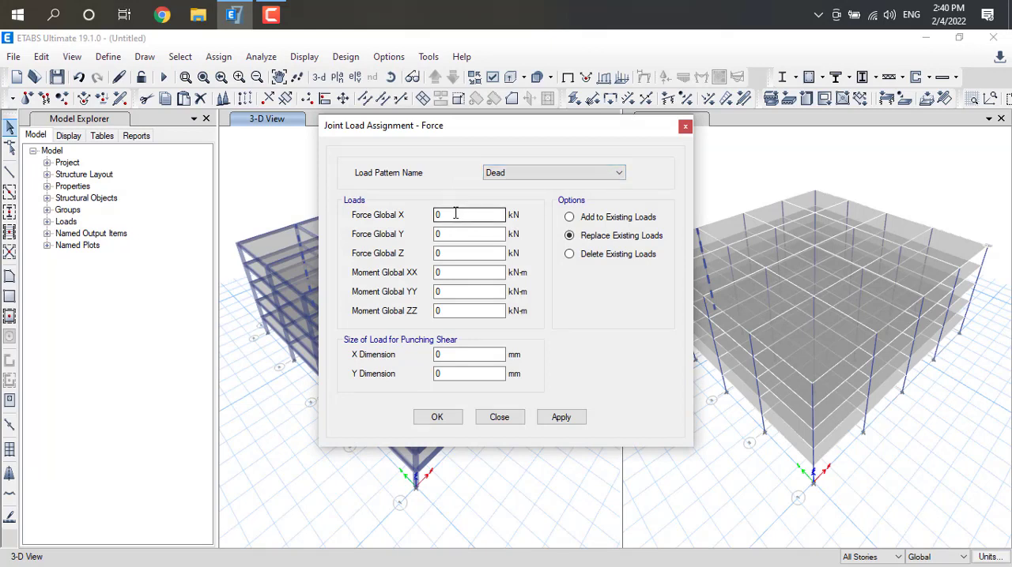
double_click(447, 215)
double_click(438, 234)
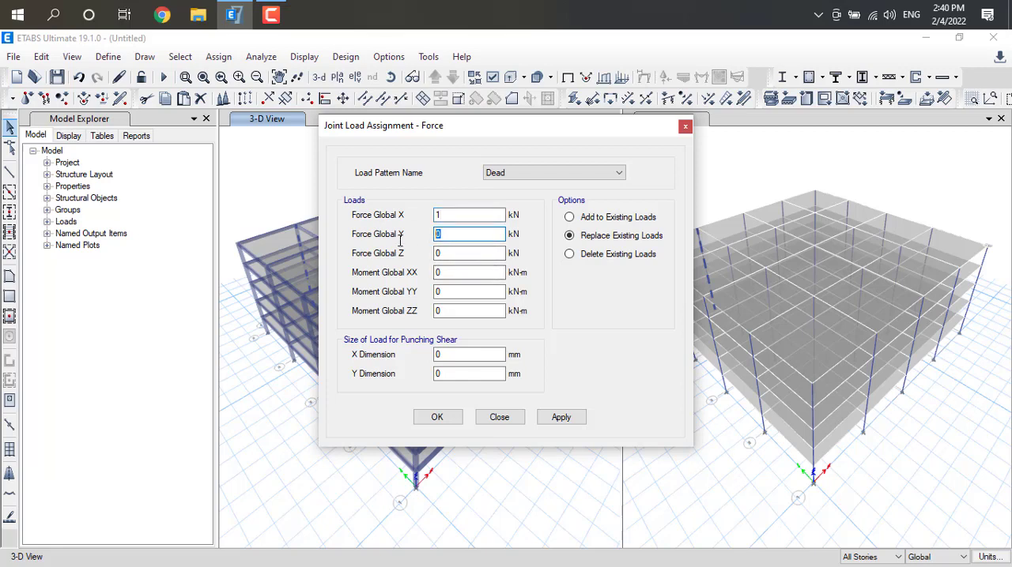
text(1)
double_click(474, 254)
text(1)
Set the joint load's global moments XX, YY and ZZ to 1 kN-m each
double_click(439, 273)
text(1)
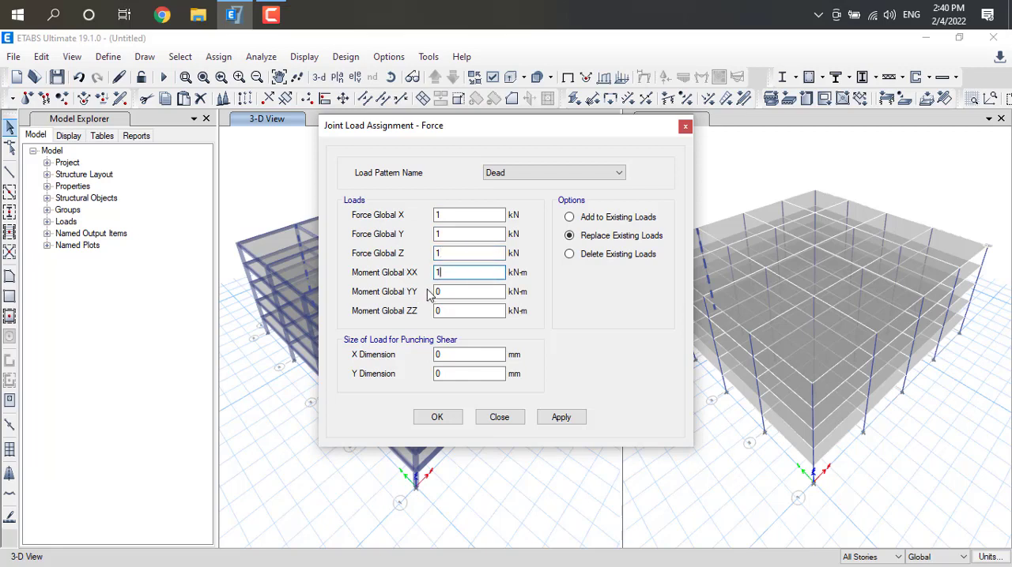
double_click(438, 292)
text(1)
double_click(438, 311)
text(1)
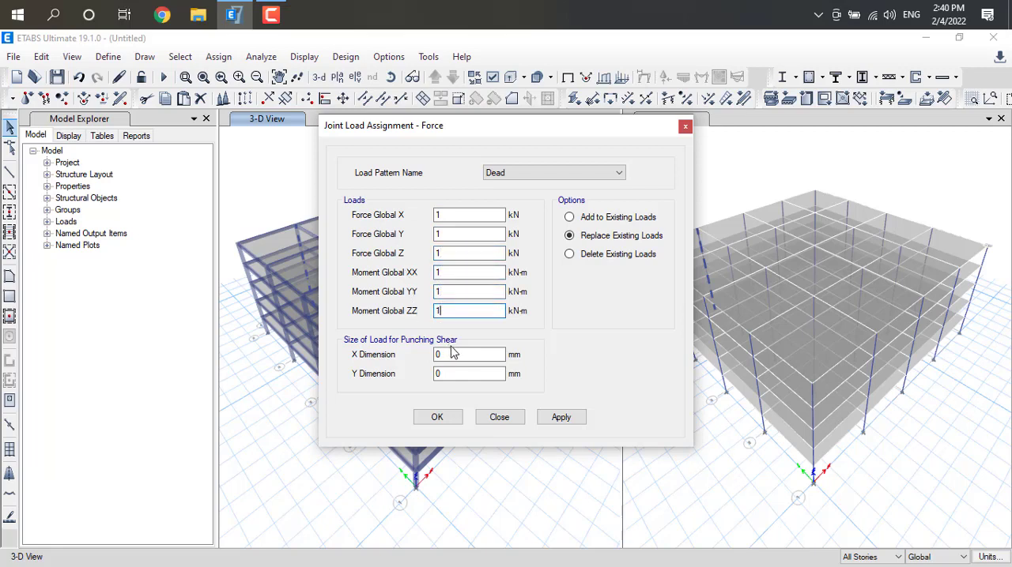
Set the punching shear load size to 1 mm in both the X and Y dimensions
double_click(443, 354)
text(1)
double_click(439, 374)
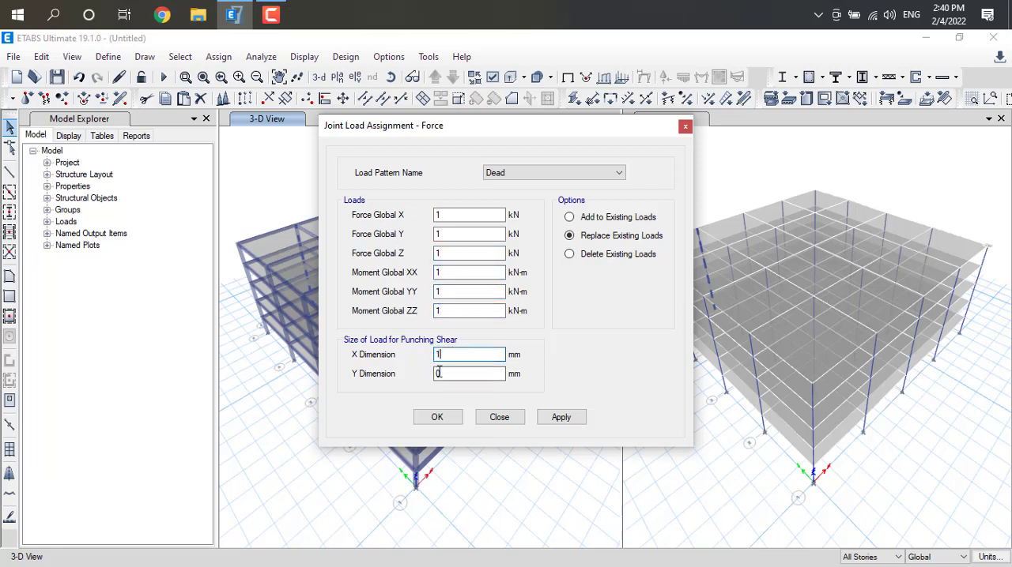
text(1)
Choose to add to existing loads and try to apply the joint force assignment
click(570, 218)
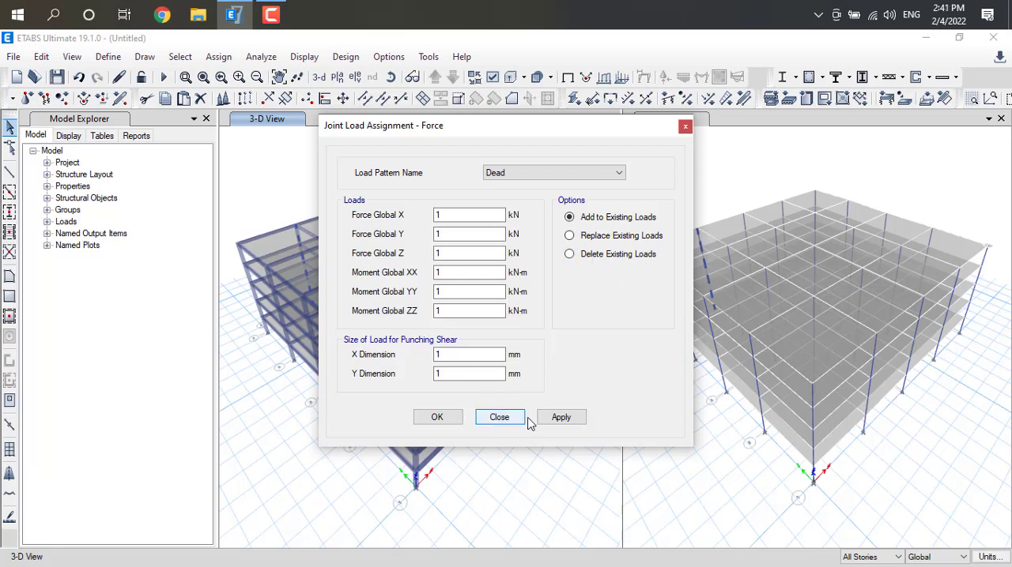
click(567, 419)
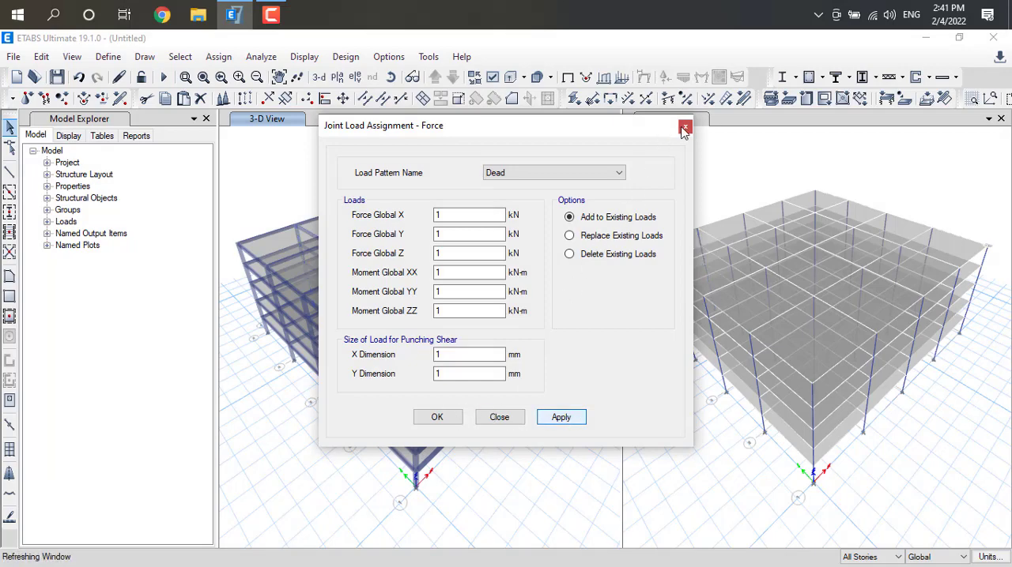
click(436, 417)
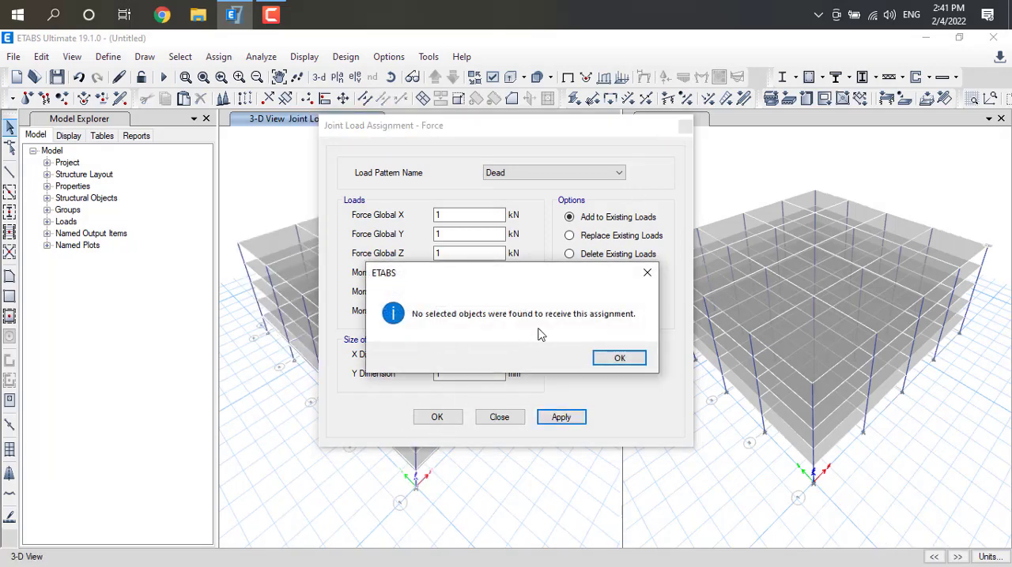
click(648, 274)
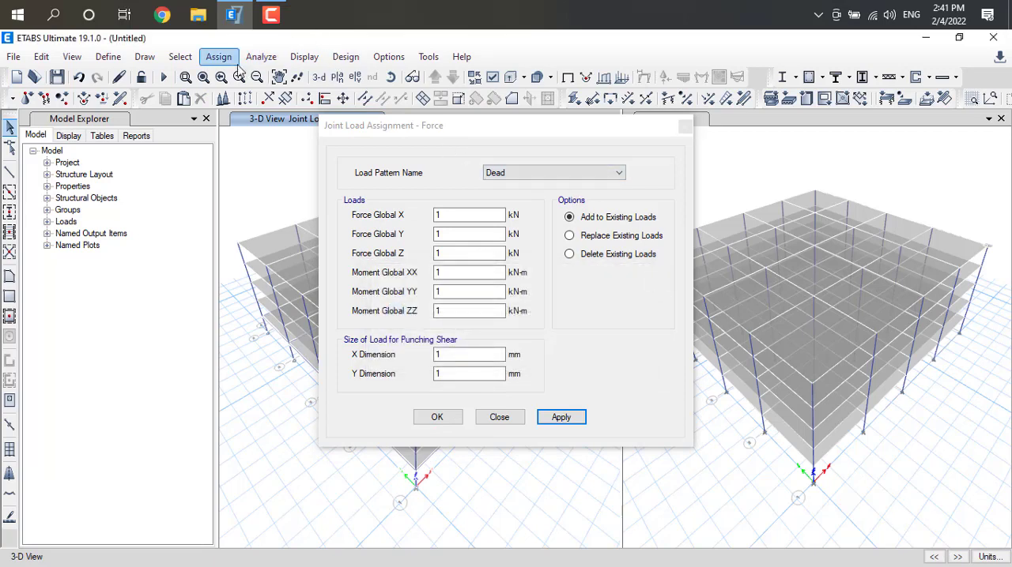
Select all objects by stories, including Story5, Story4, Story3, Story2, Story1 and Base
click(180, 57)
mouse_move(219, 79)
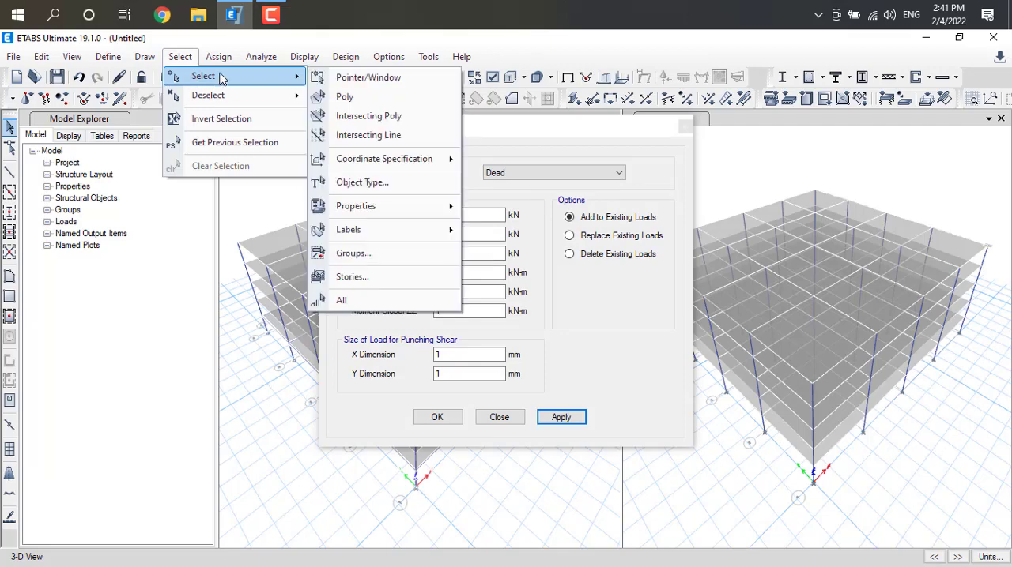
click(400, 279)
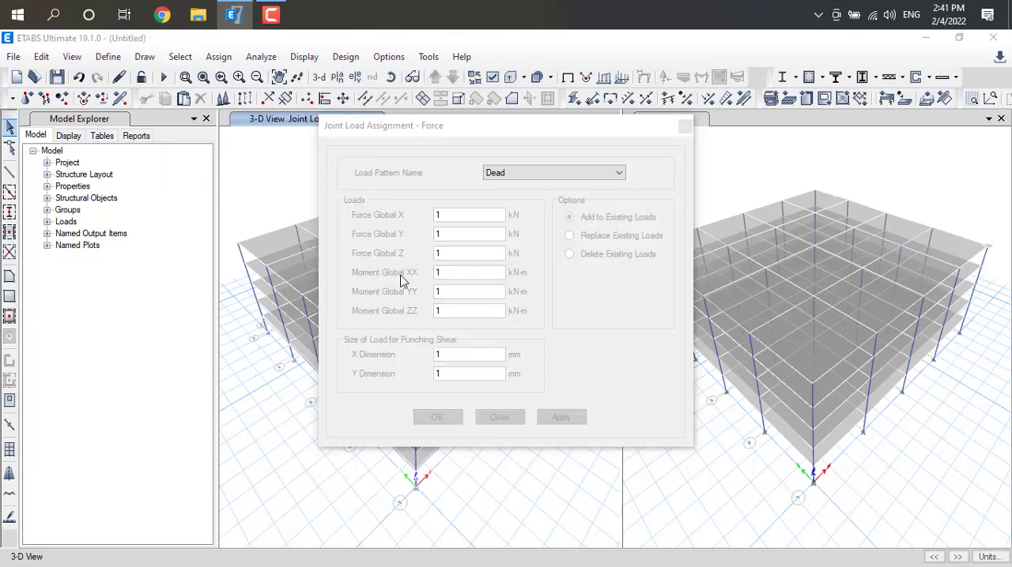
click(446, 173)
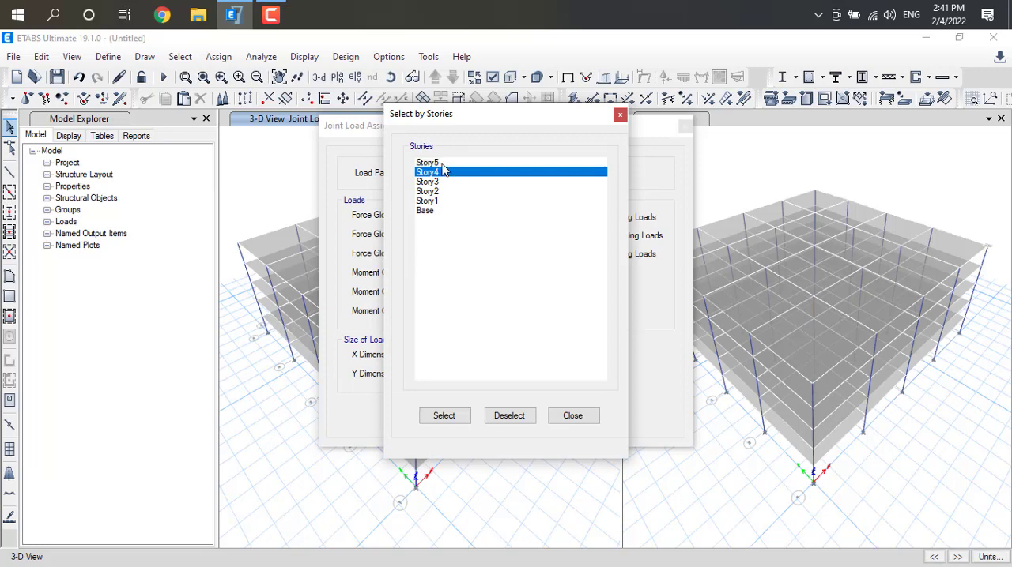
click(443, 164)
ctrl+click(441, 174)
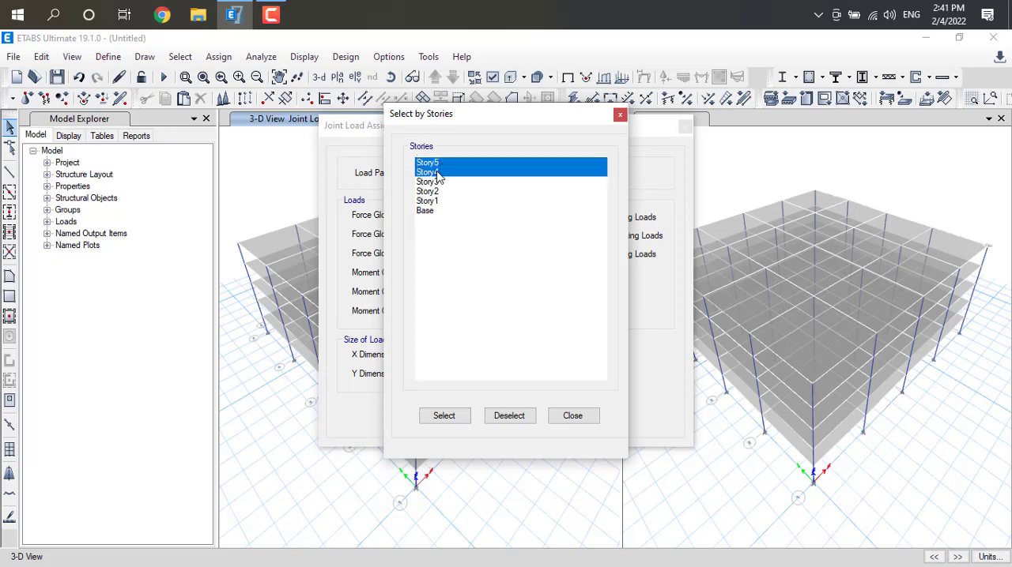
ctrl+click(439, 183)
ctrl+click(433, 201)
ctrl+click(430, 183)
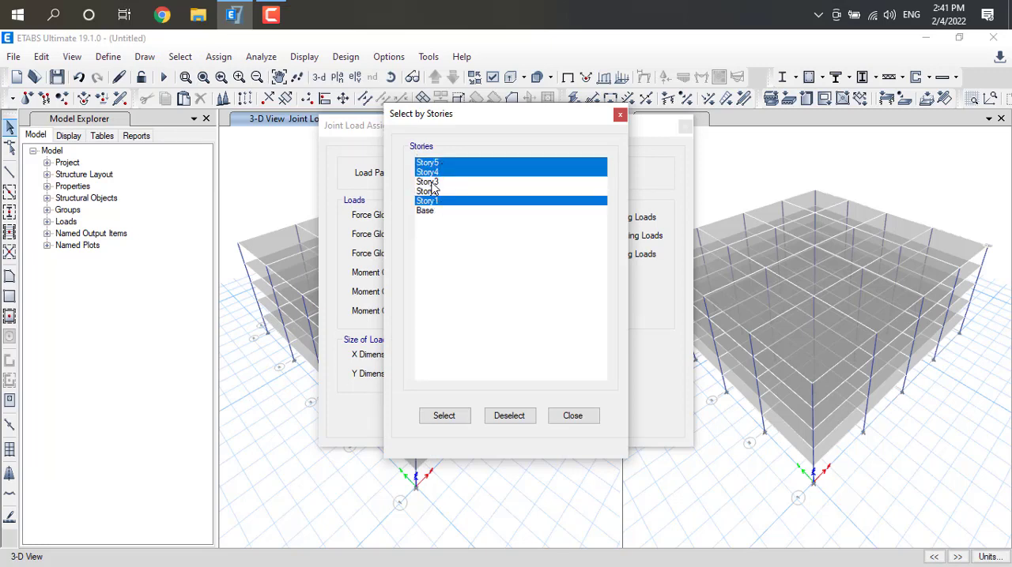
ctrl+click(436, 183)
ctrl+click(436, 193)
ctrl+click(437, 208)
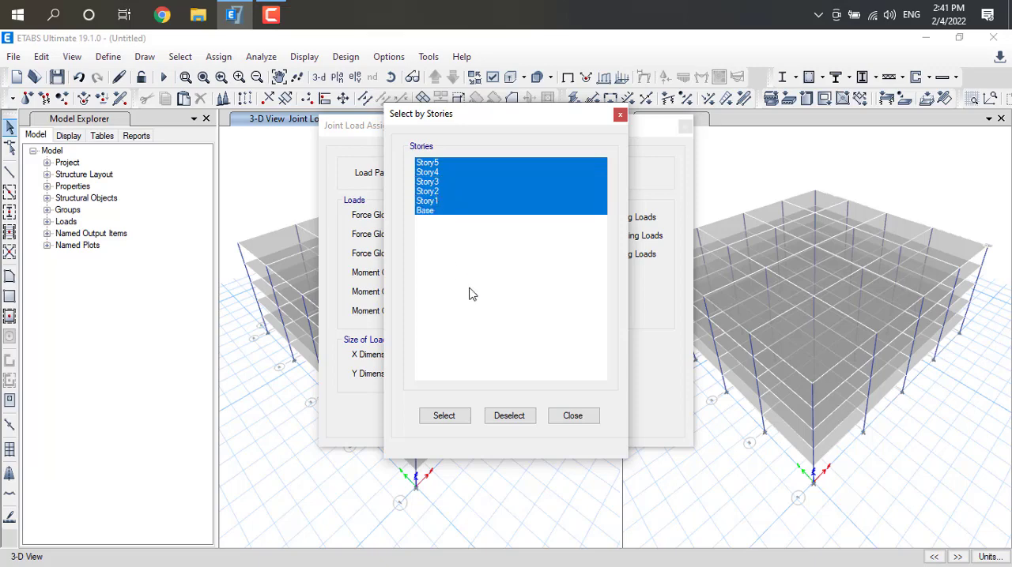
click(433, 417)
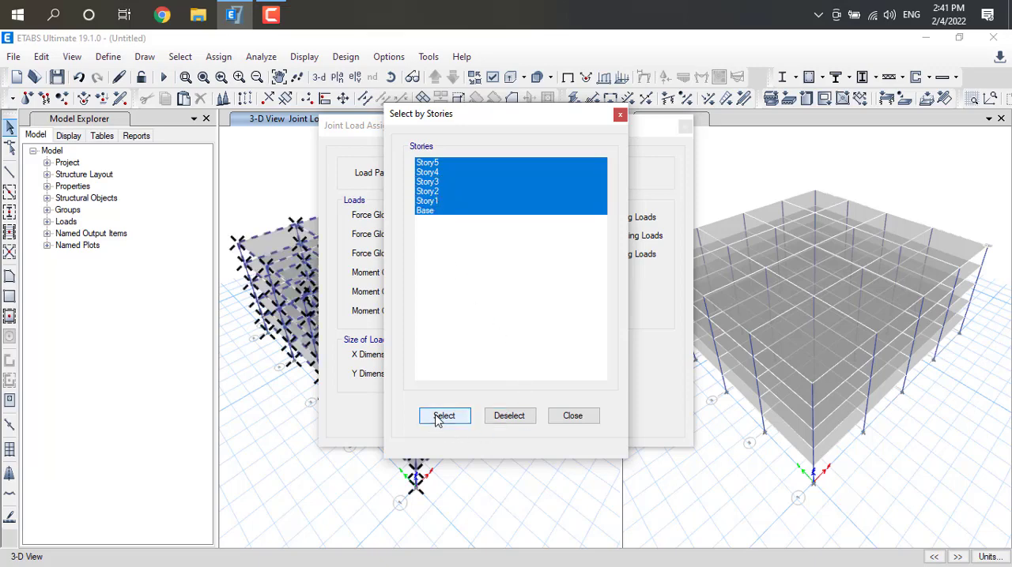
Apply the Dead joint forces and moments to the selected stories' joints and close the joint force assignment
click(579, 417)
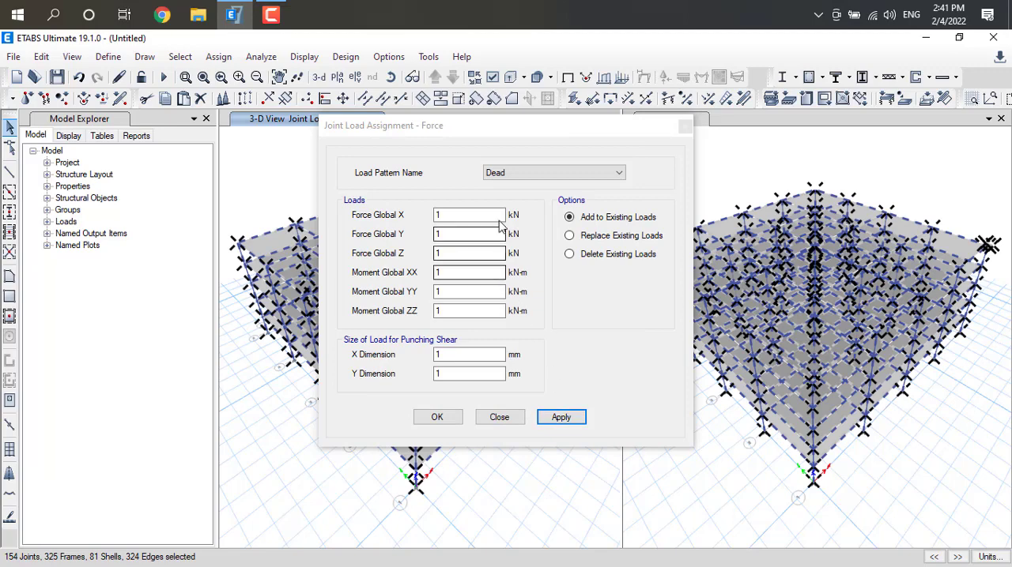
click(561, 419)
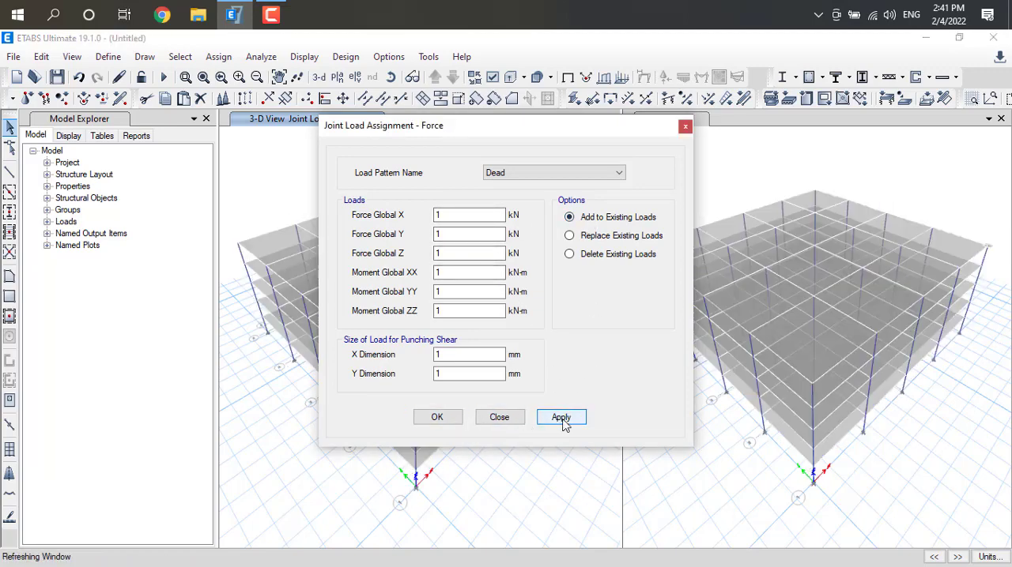
click(438, 419)
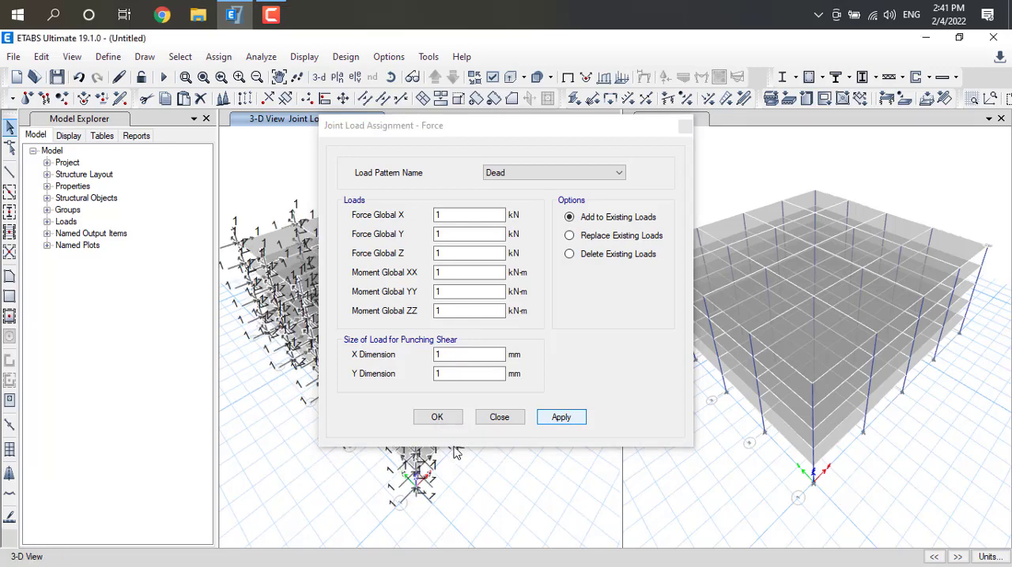
click(443, 418)
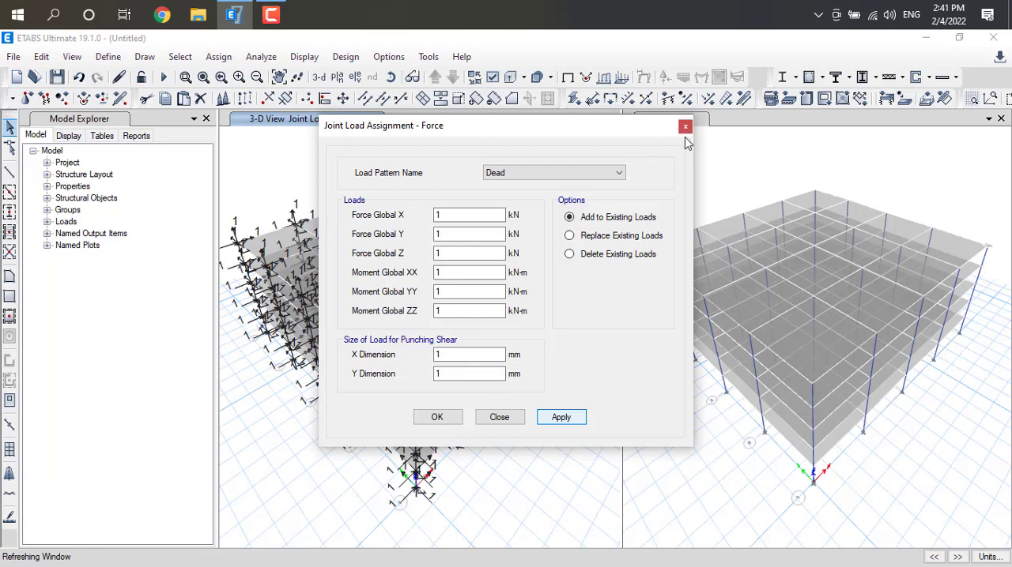
click(500, 418)
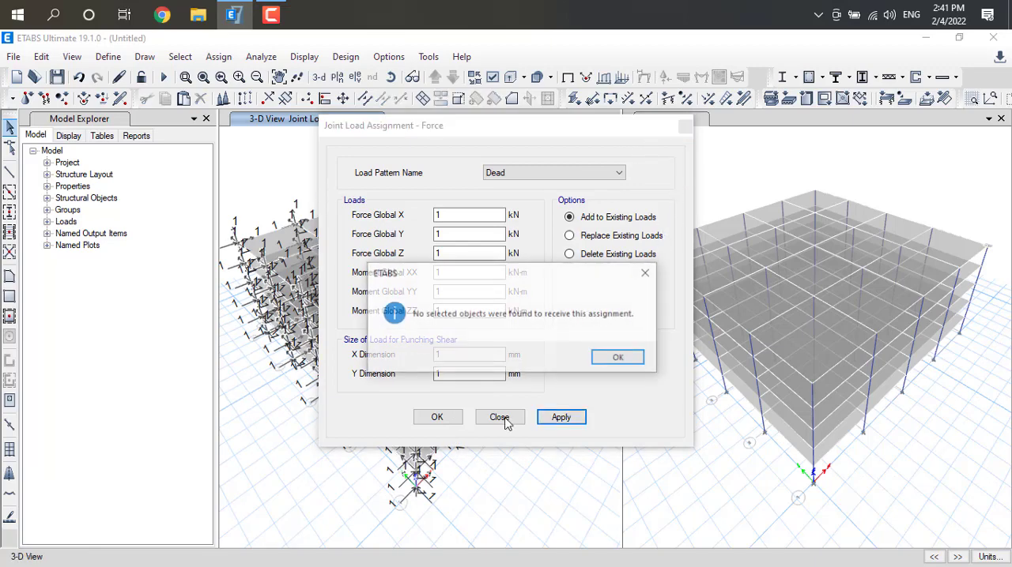
click(619, 358)
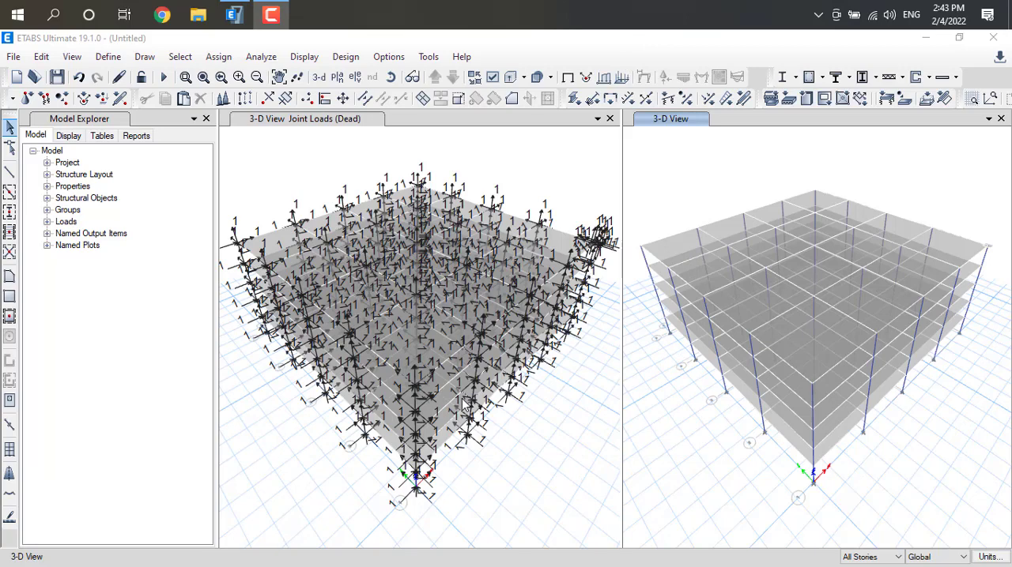
Open the distributed frame load assignment and move its dialog aside to uncover the joint loads view
click(226, 66)
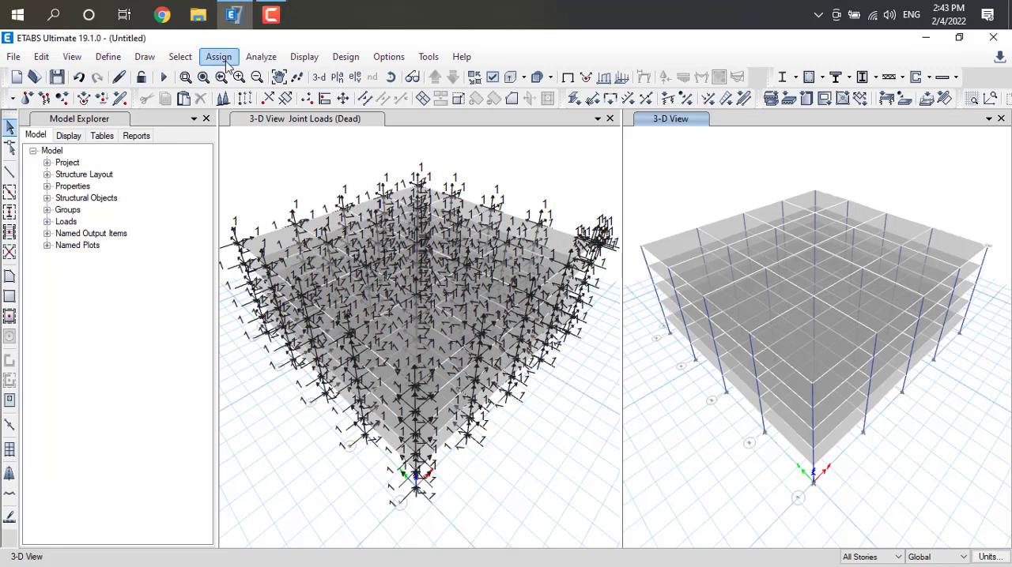
click(219, 57)
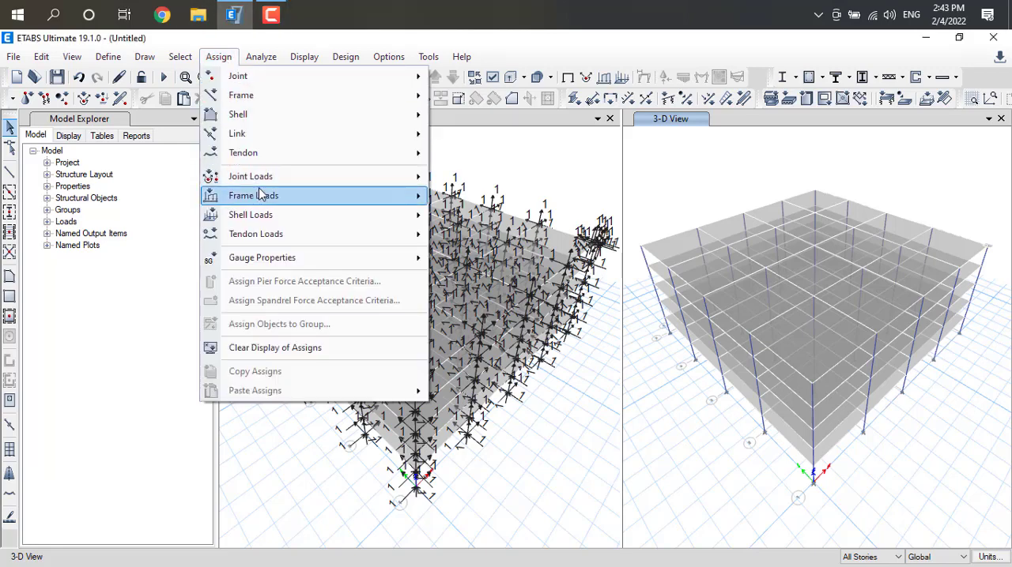
mouse_move(267, 177)
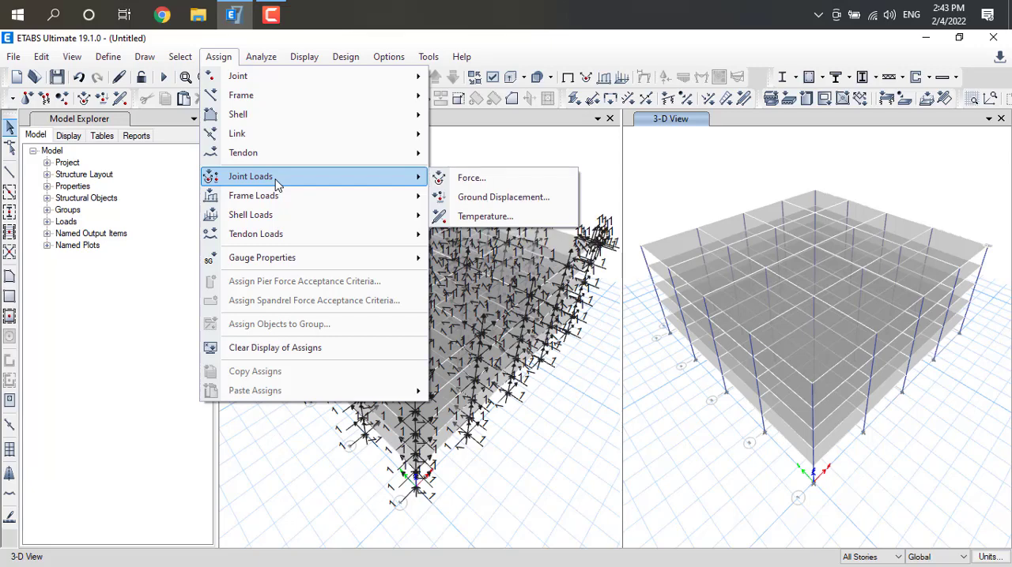
mouse_move(282, 197)
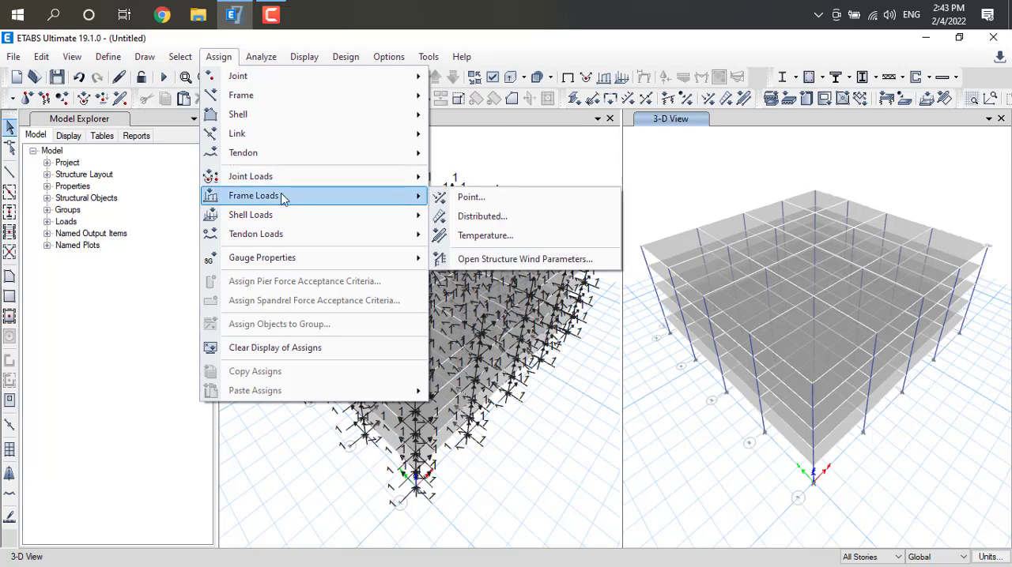
mouse_move(350, 196)
click(504, 219)
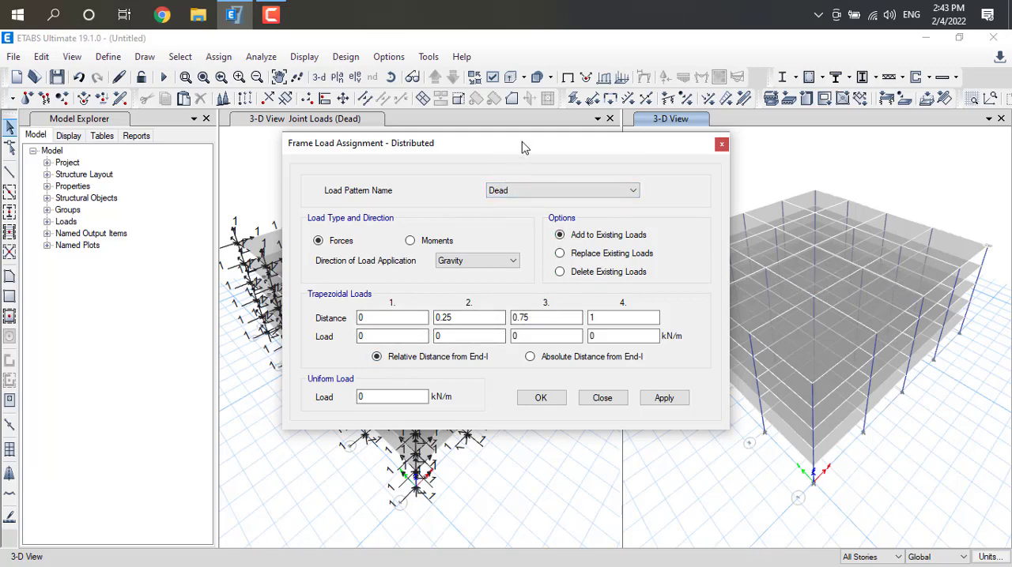
drag(522, 141, 916, 119)
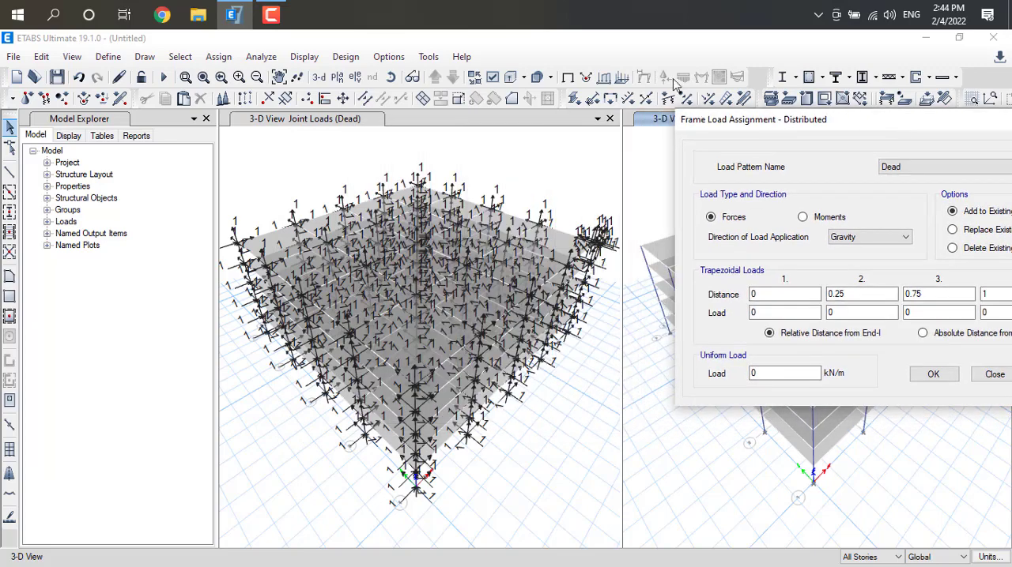
click(182, 60)
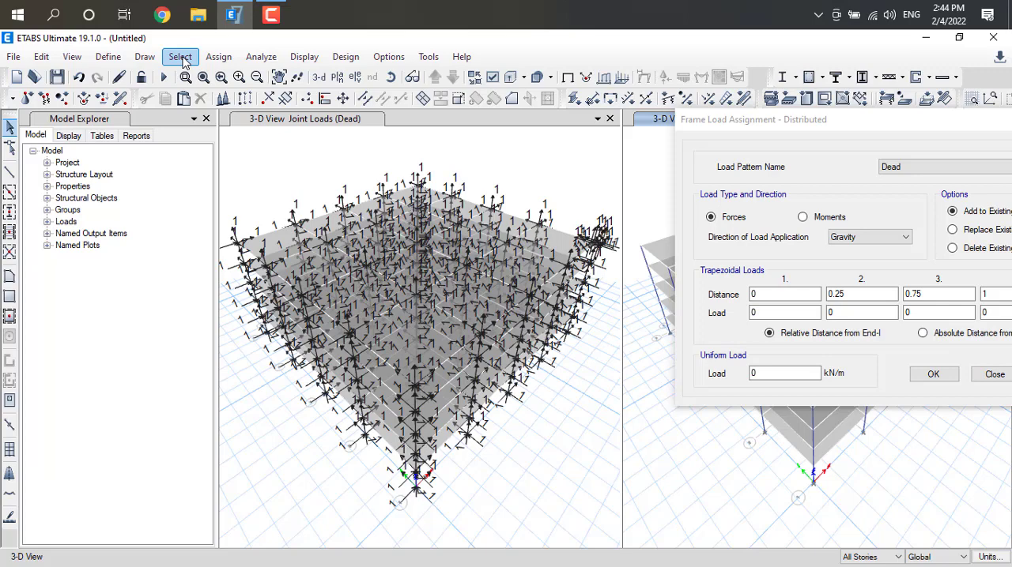
click(181, 58)
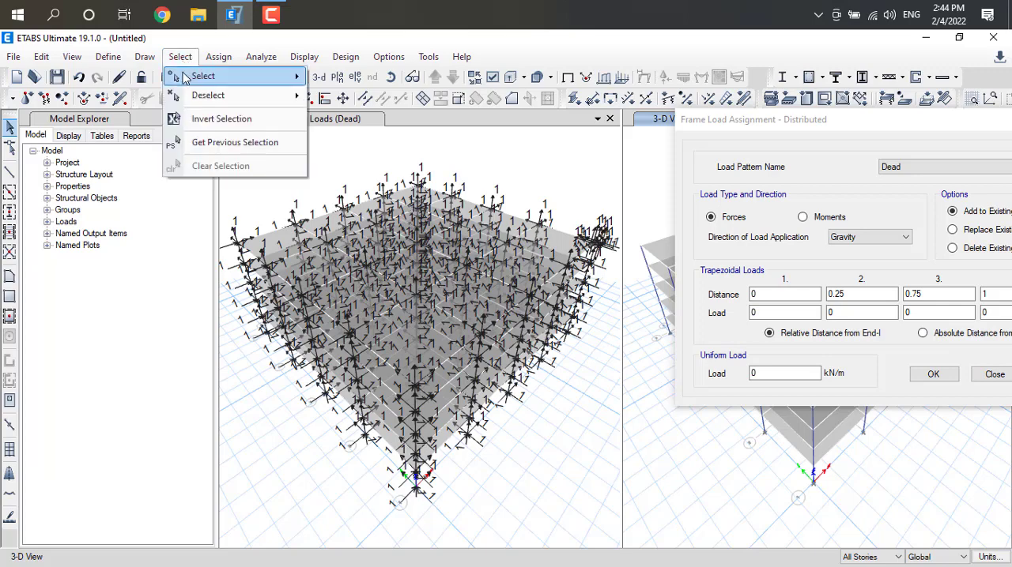
mouse_move(190, 79)
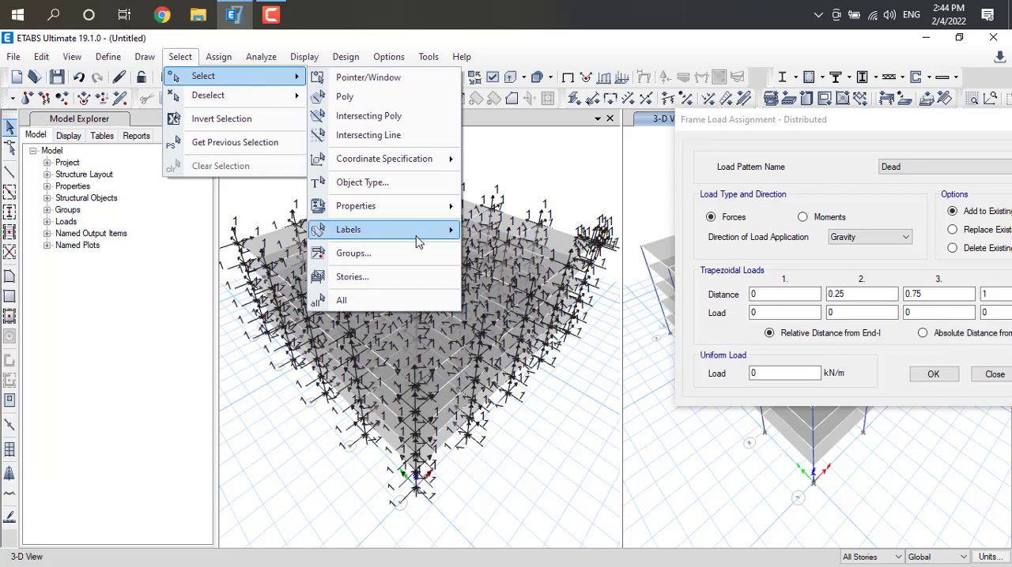
click(417, 278)
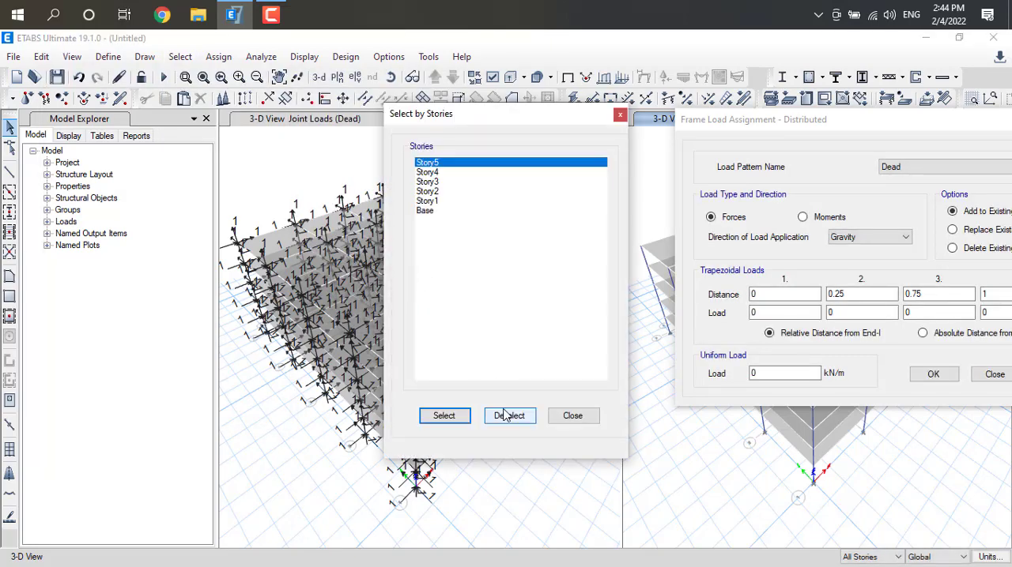
click(620, 117)
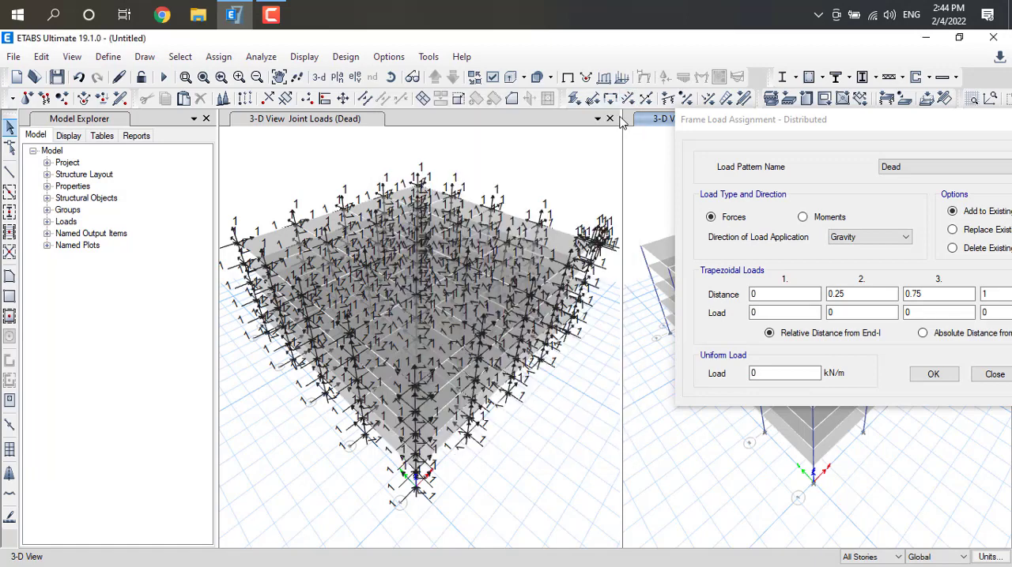
click(180, 57)
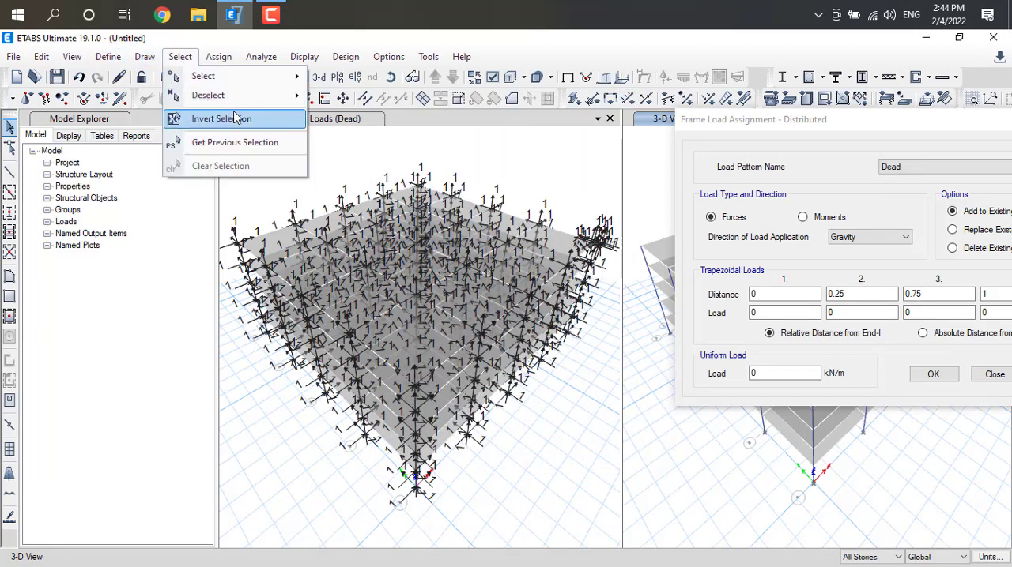
mouse_move(245, 85)
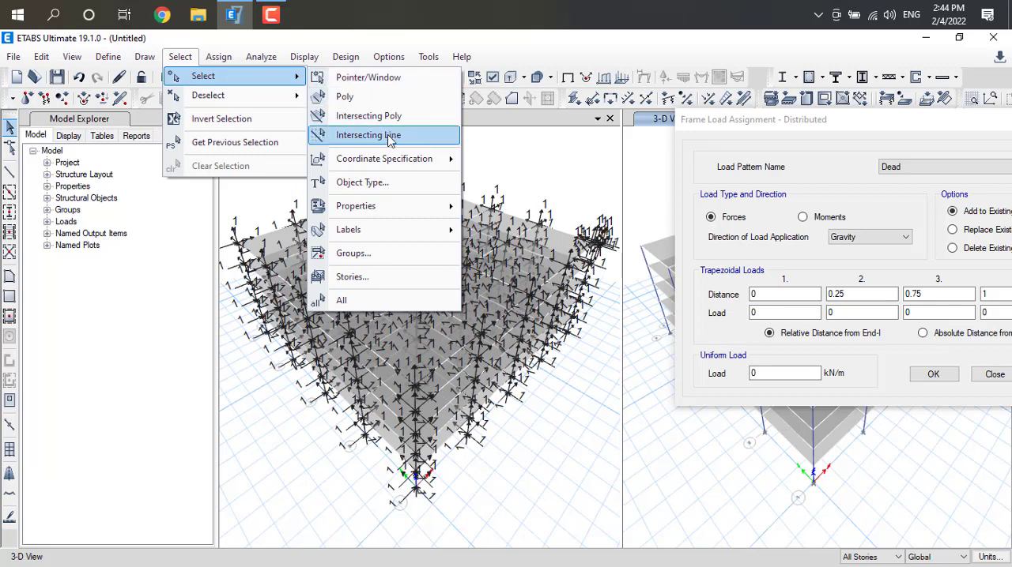
click(686, 36)
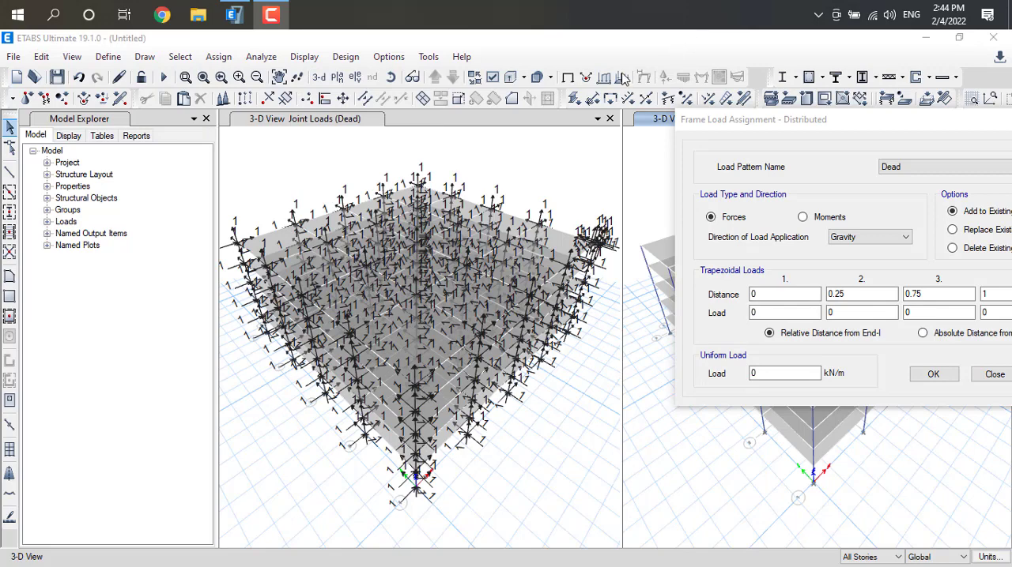
Select all frames that have the BEAM 0.35X0.35 section property
click(179, 58)
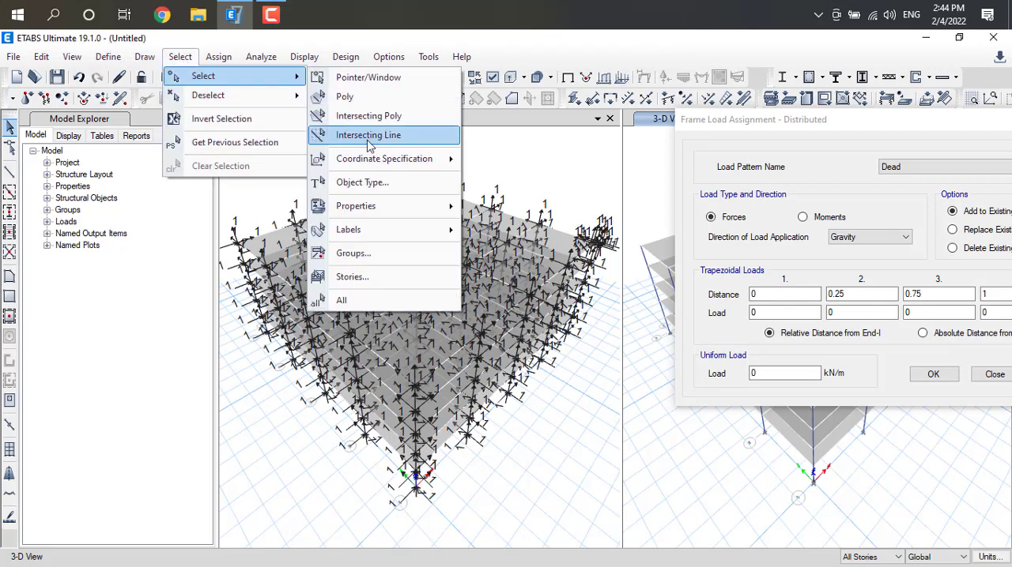
mouse_move(410, 207)
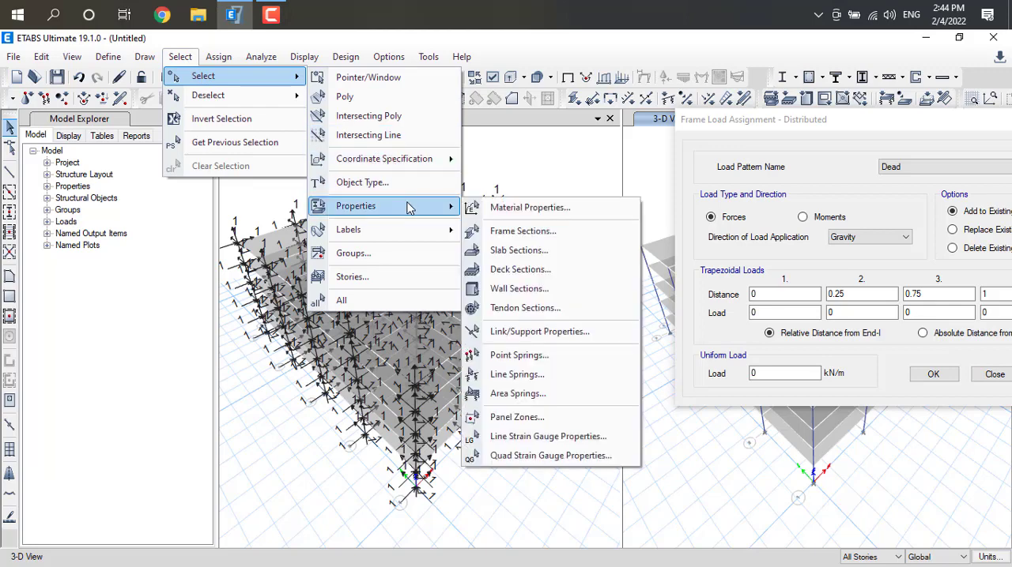
click(522, 230)
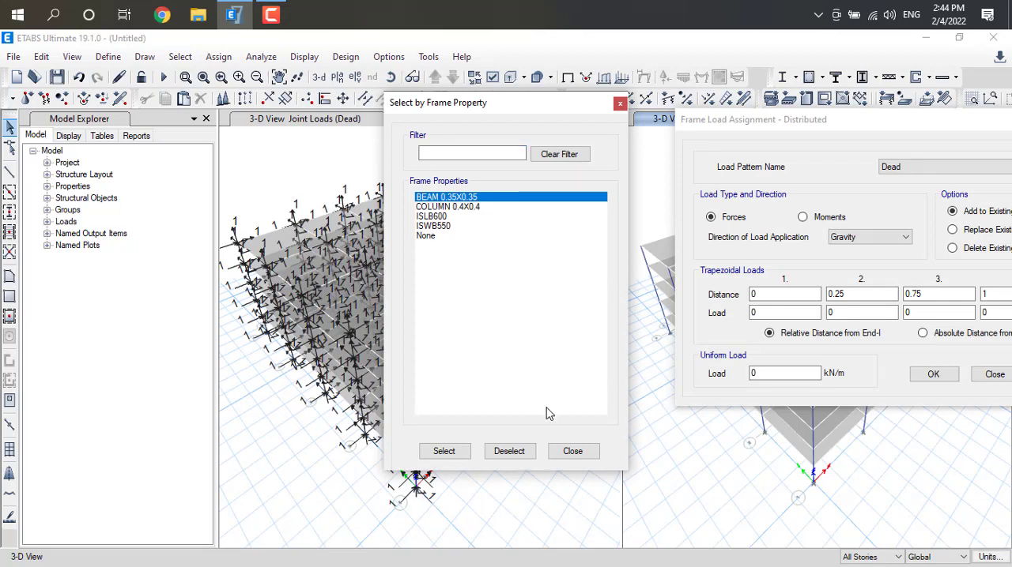
click(462, 453)
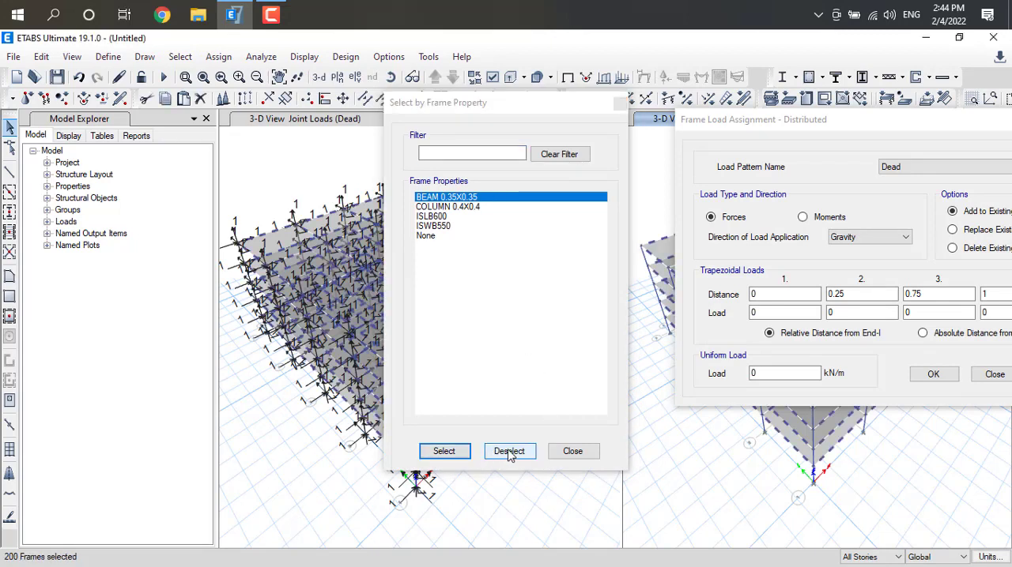
click(572, 452)
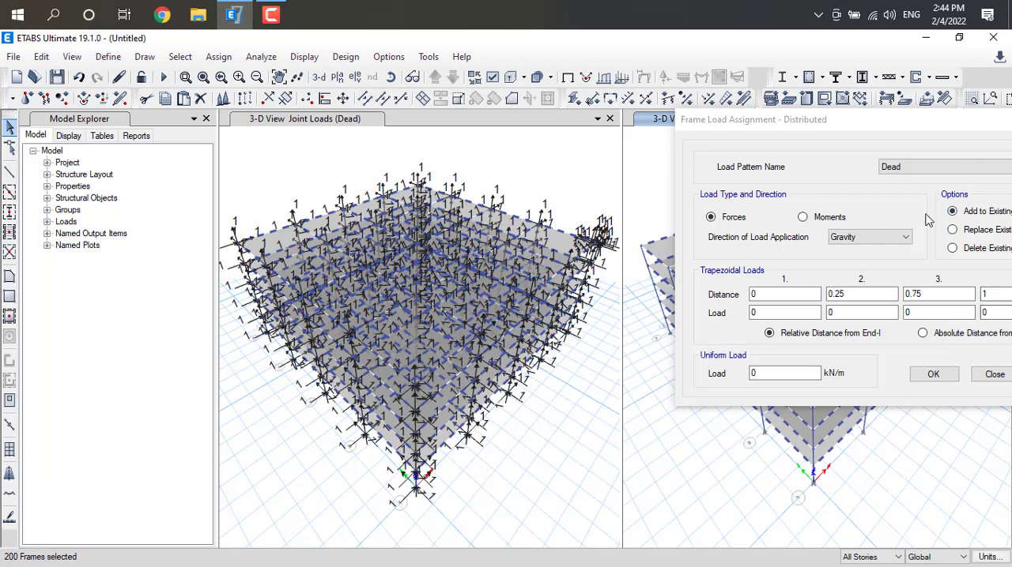
Apply a uniform Dead load of 3.0625 kN/m in the gravity direction to the selected beams, adding to existing loads
drag(915, 119, 625, 97)
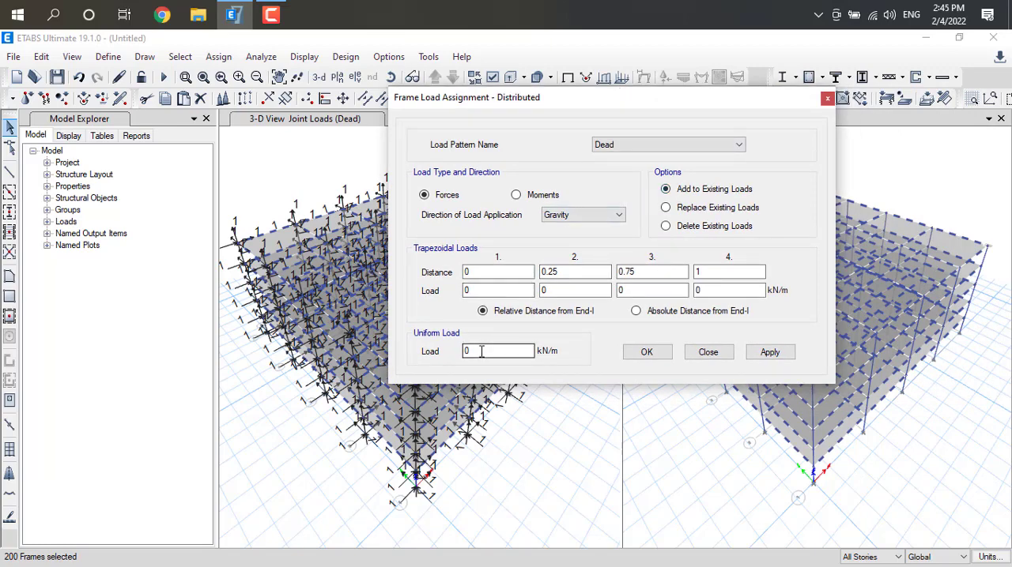
drag(471, 351, 447, 352)
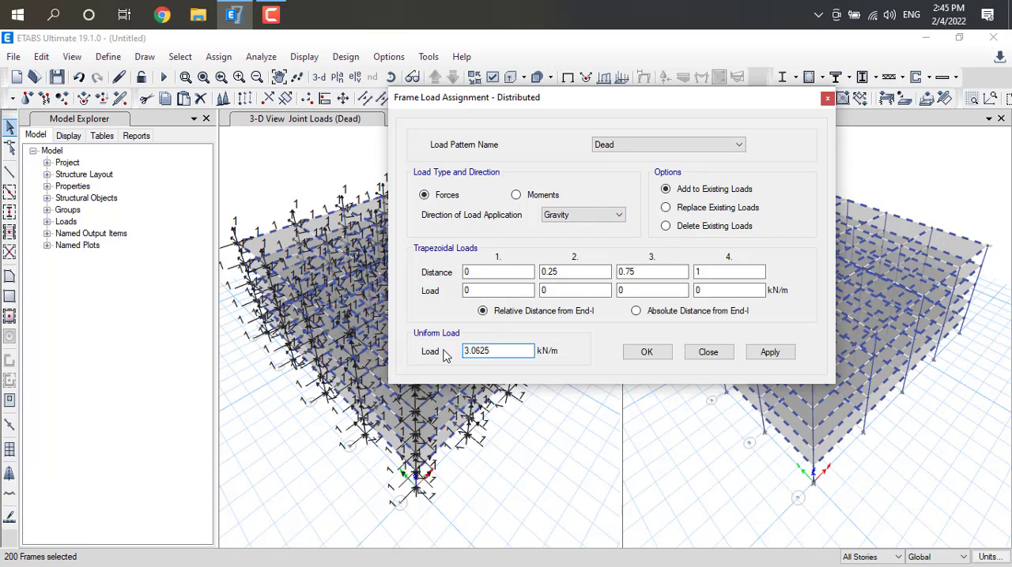
click(774, 354)
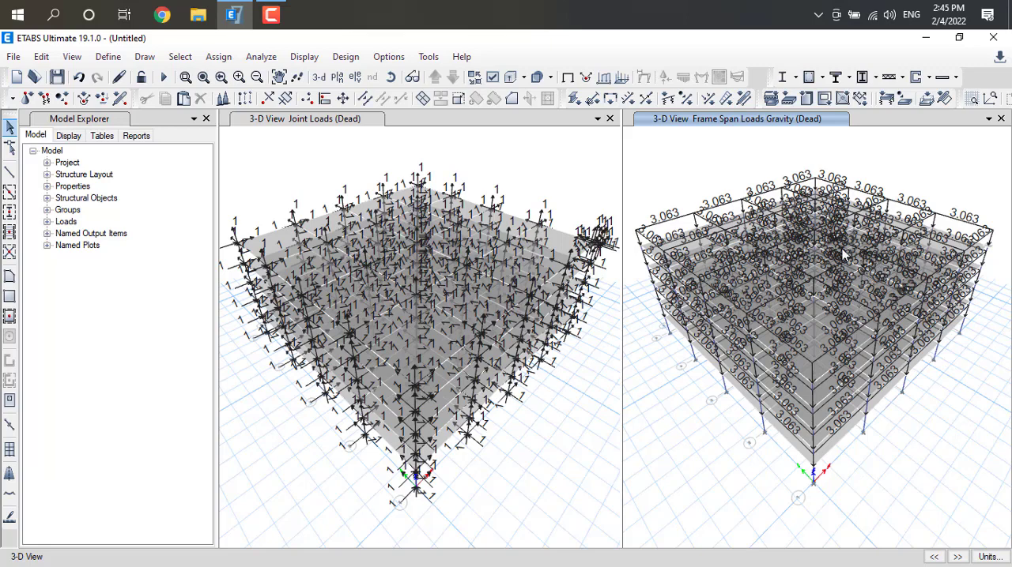
Select all frames that have the COLUMN 0.4X0.4 section property
click(180, 57)
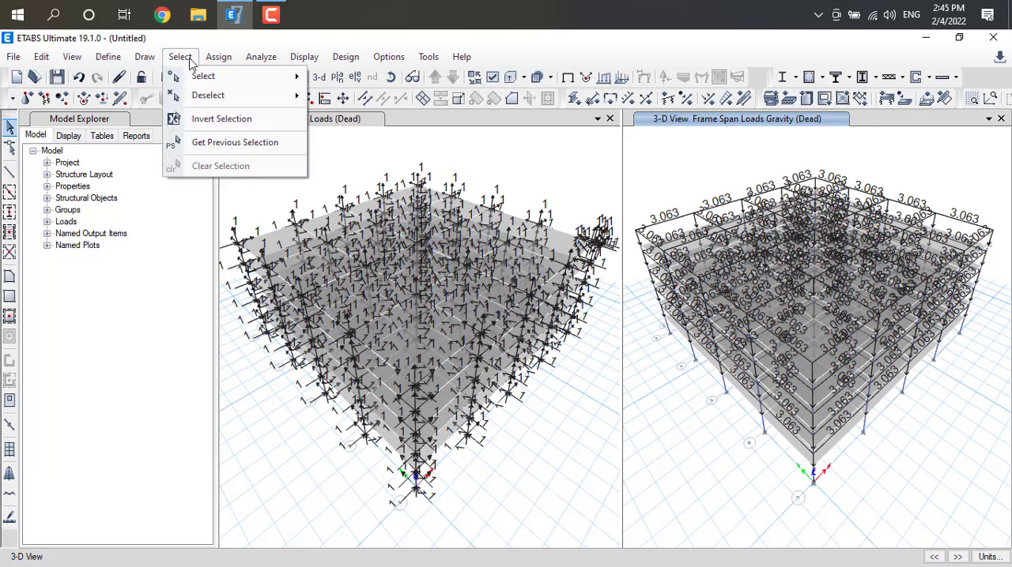
mouse_move(229, 82)
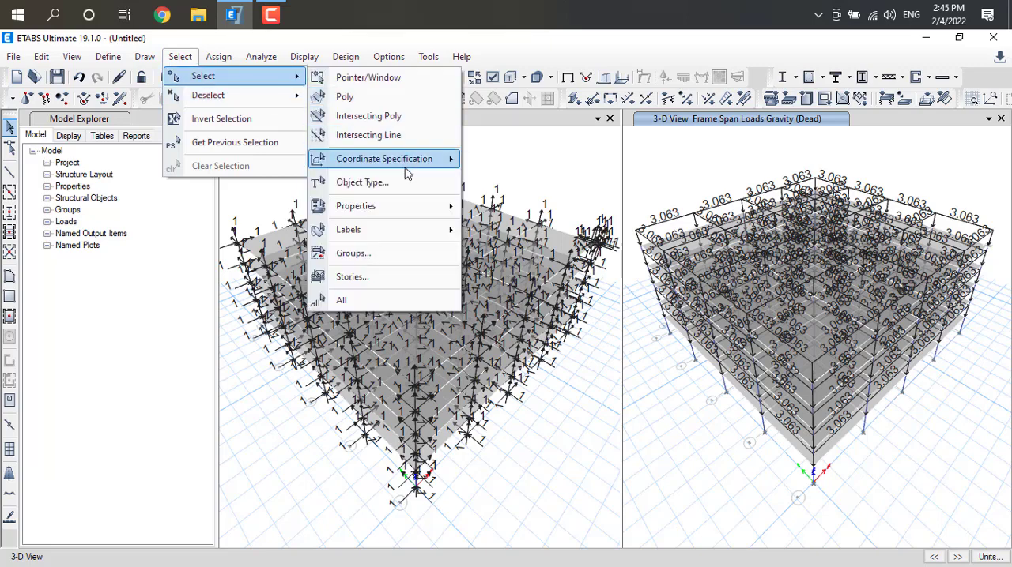
mouse_move(403, 229)
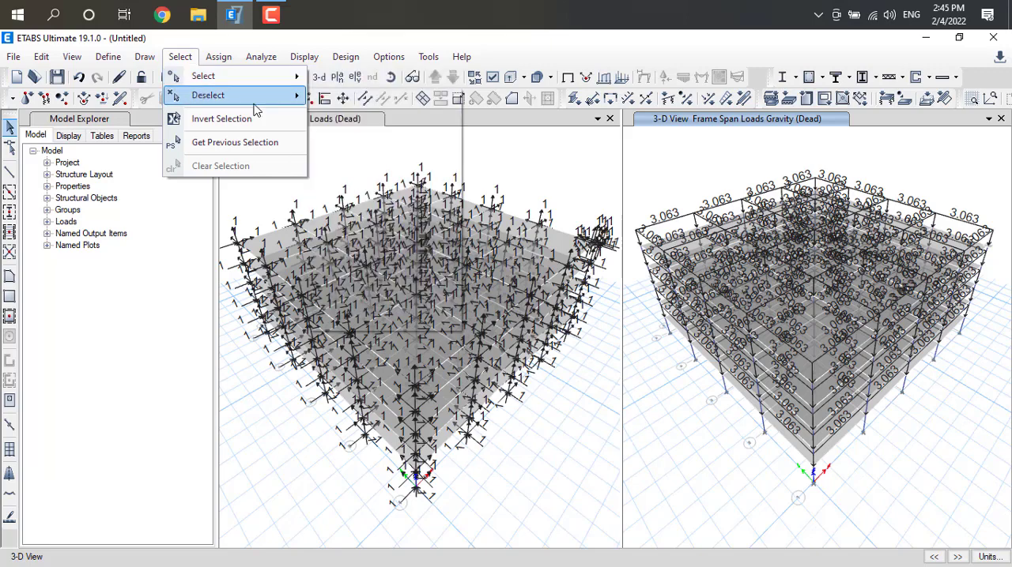
mouse_move(253, 99)
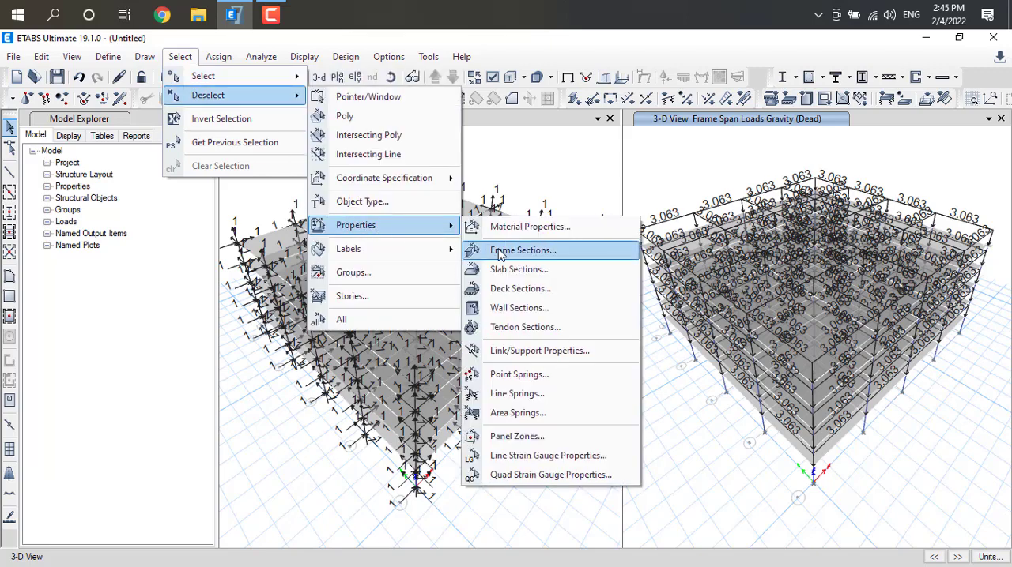
click(498, 251)
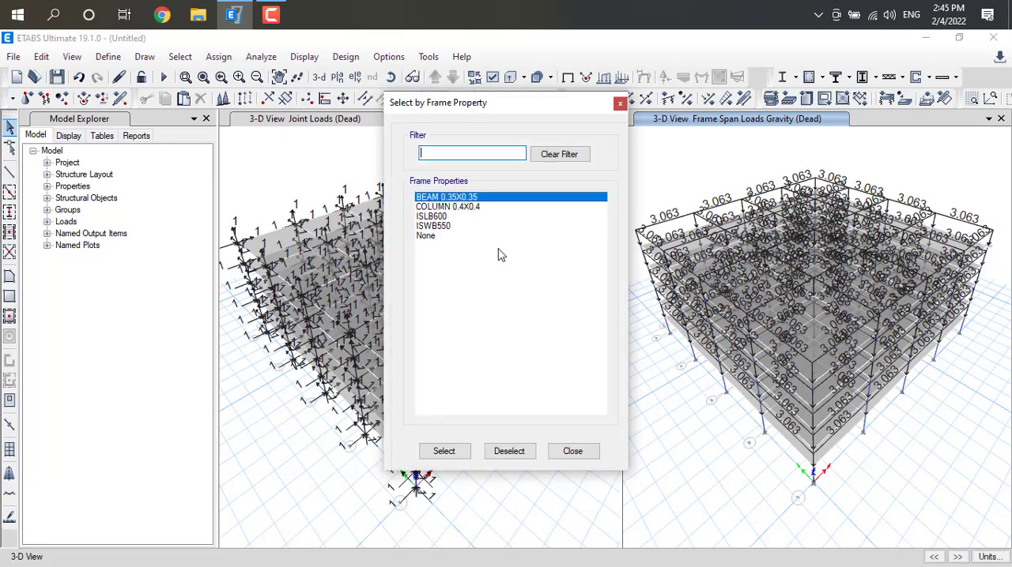
click(467, 208)
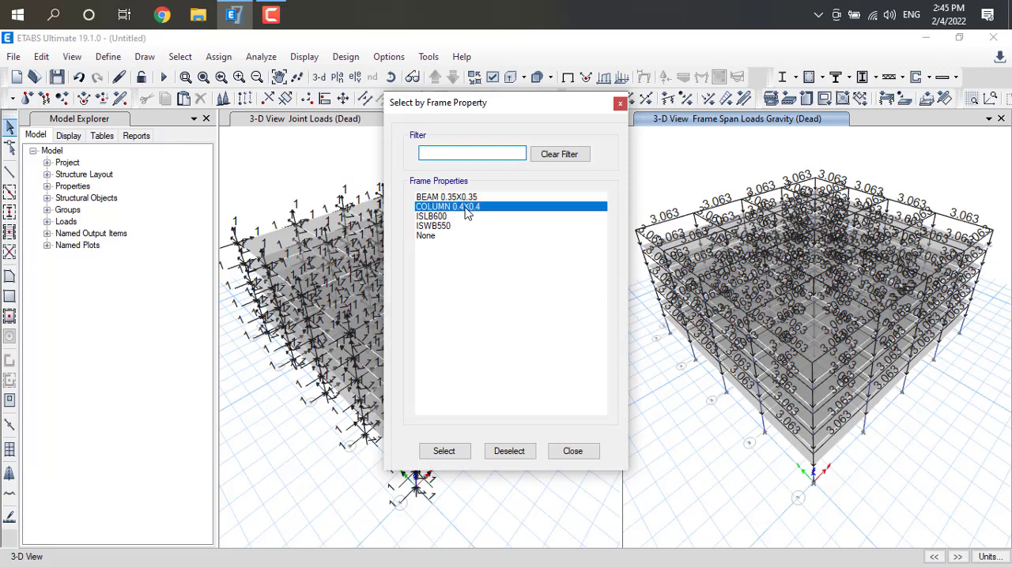
click(444, 454)
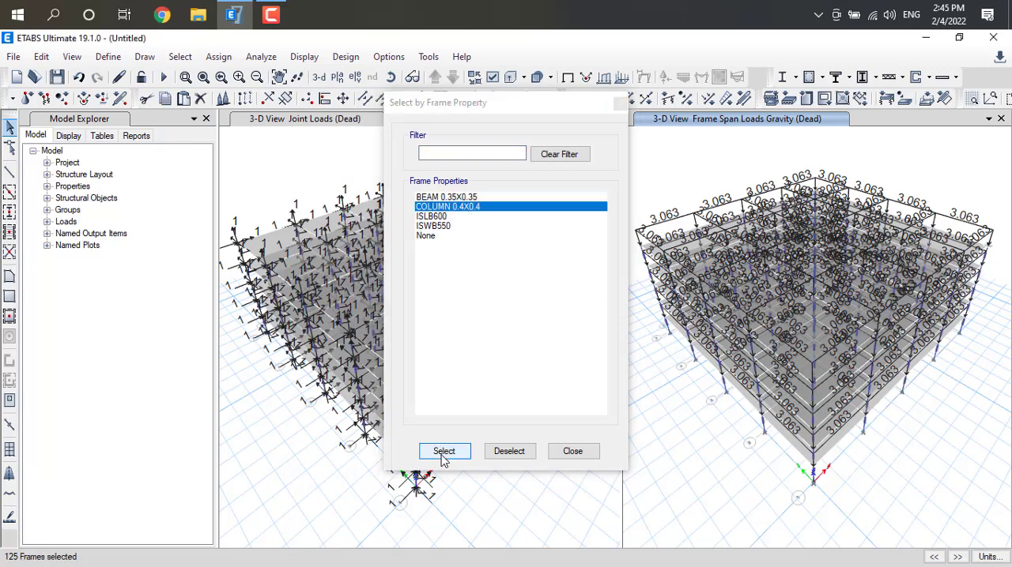
Apply a uniform Dead load of 4.025 kN/m in the gravity direction to the selected columns, adding to existing loads
click(573, 451)
click(207, 59)
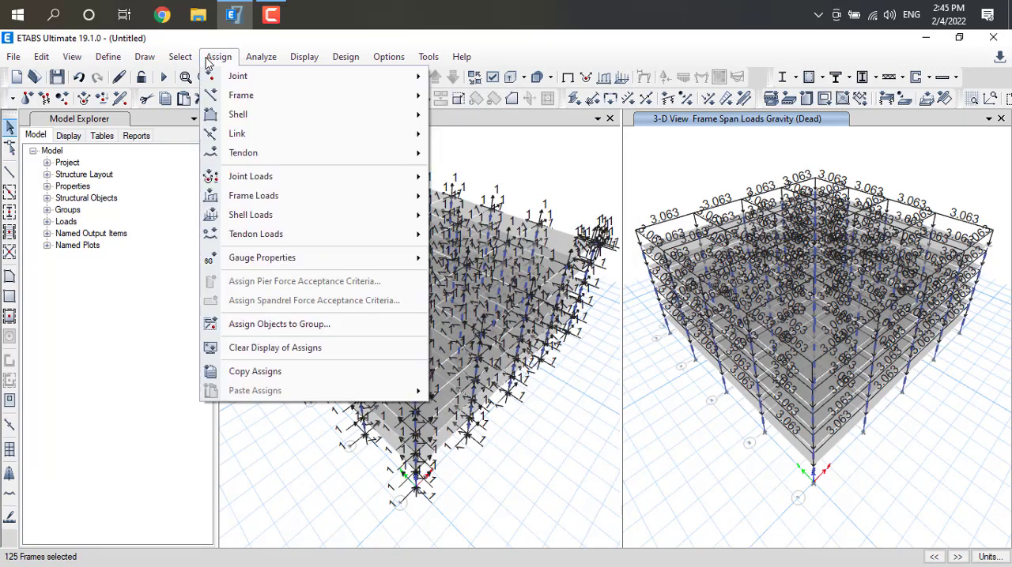
mouse_move(324, 199)
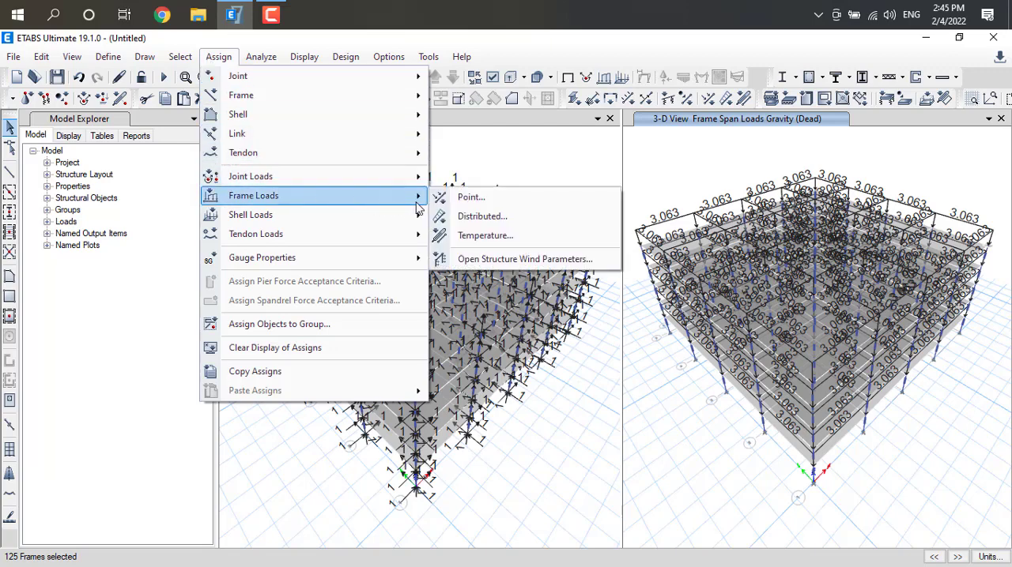
click(496, 220)
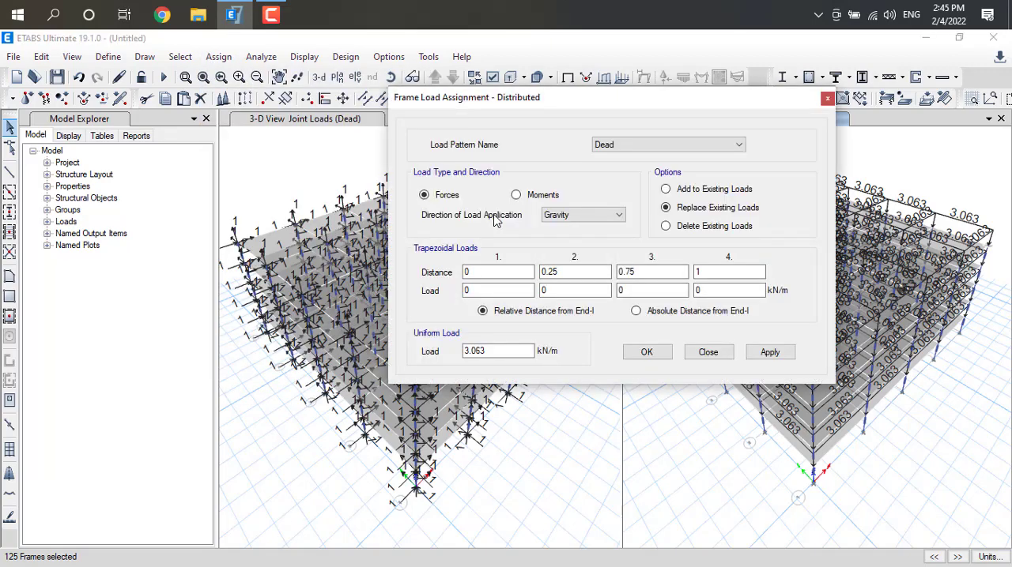
click(666, 189)
drag(497, 350, 443, 356)
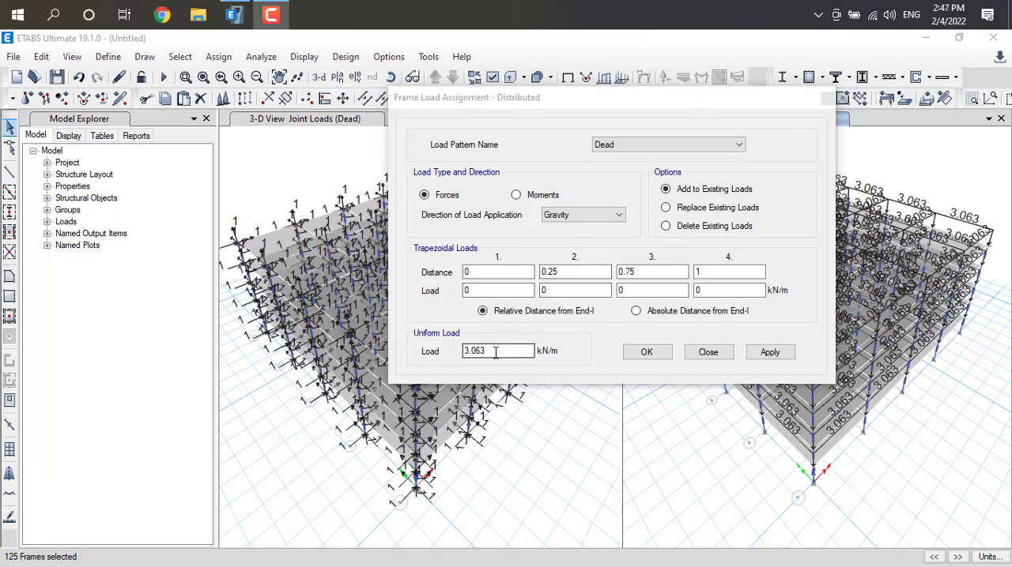
click(461, 362)
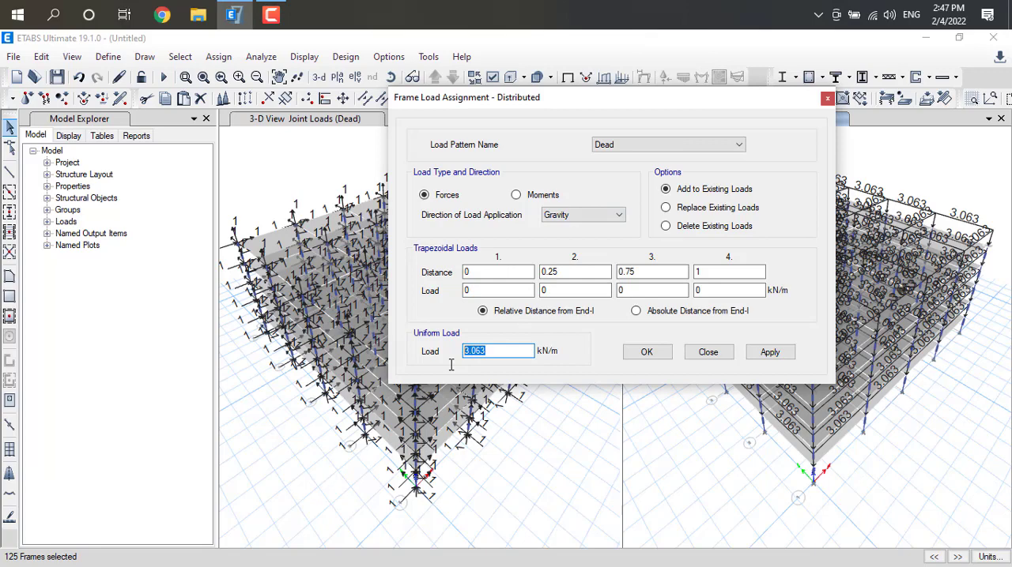
text(4.025)
click(767, 353)
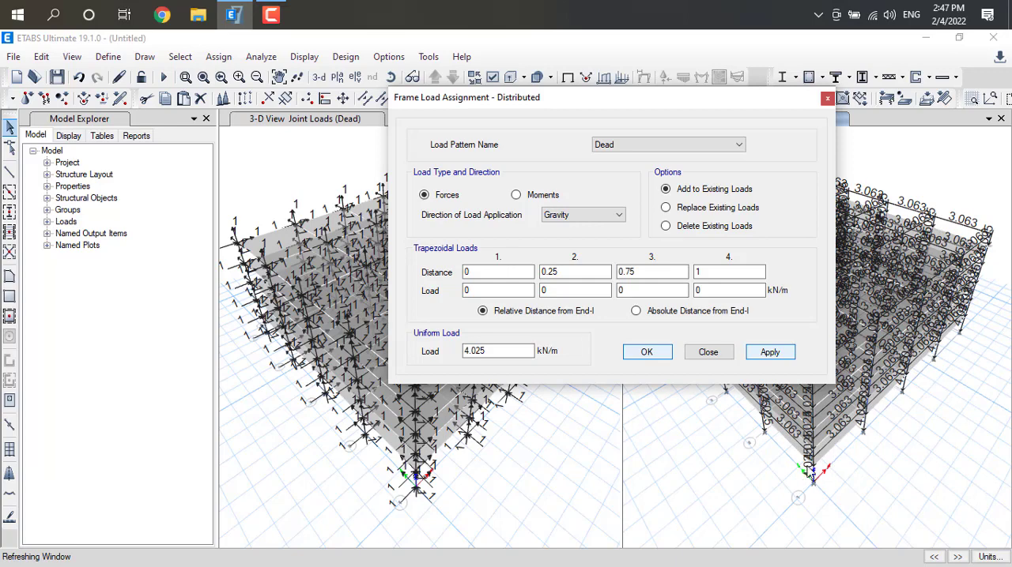
click(825, 101)
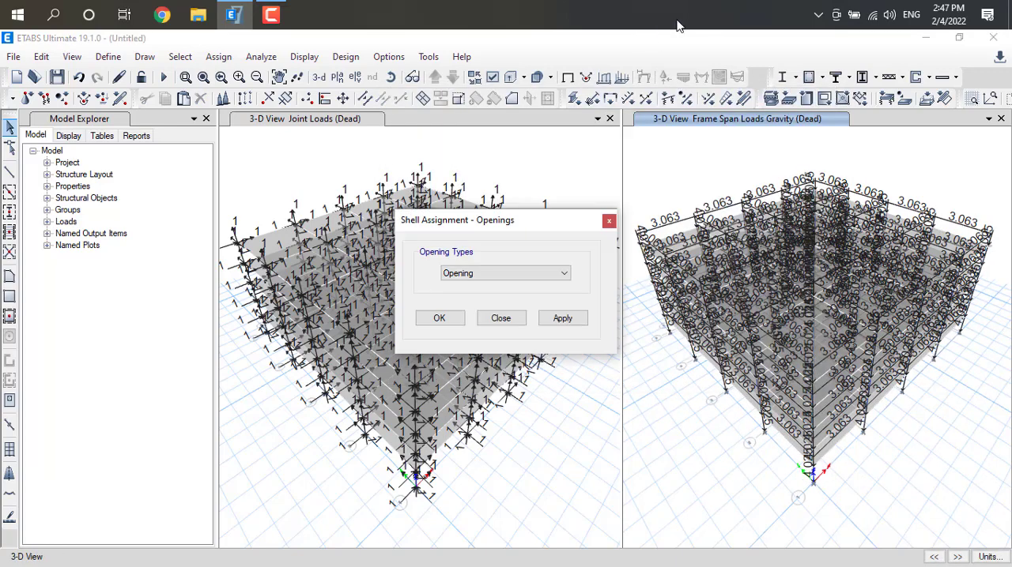
click(609, 222)
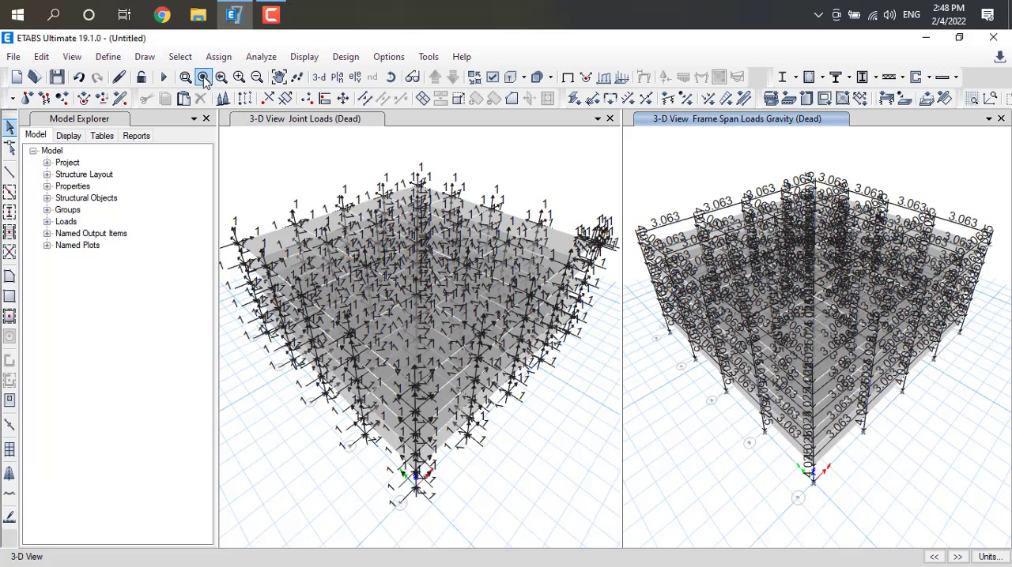
Select all shells that have the SLAB 150 section property
click(180, 57)
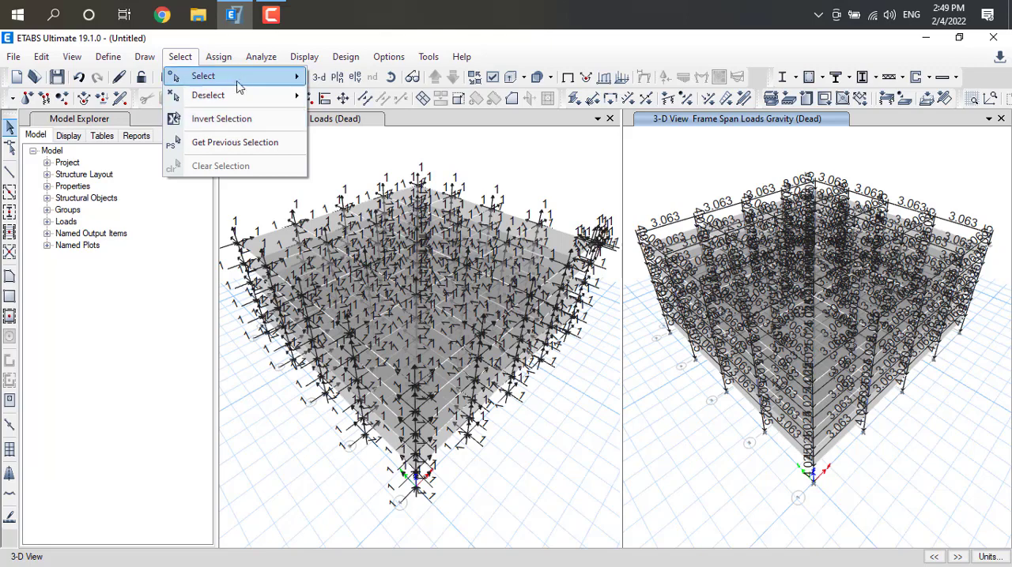
mouse_move(241, 78)
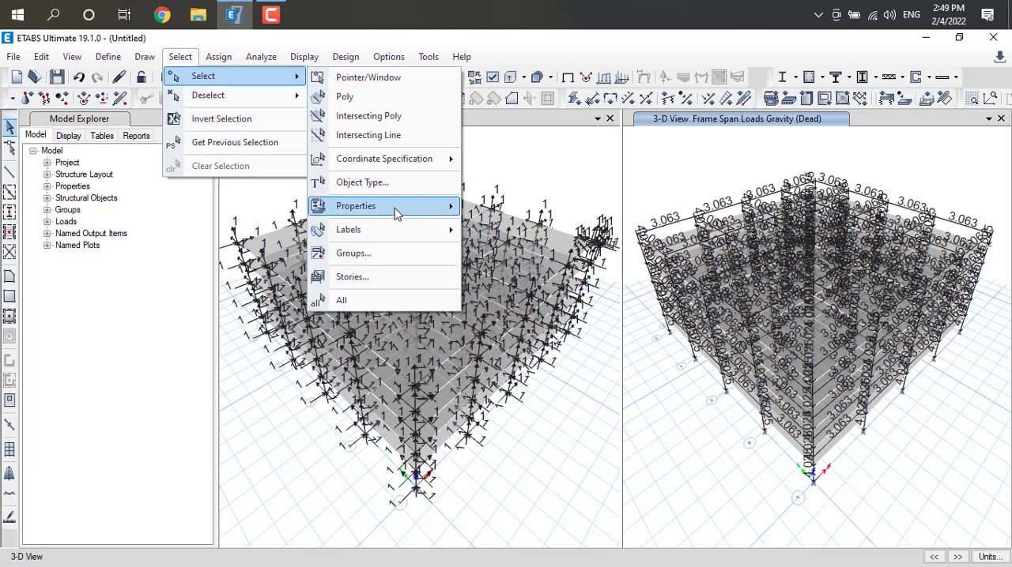
mouse_move(417, 215)
click(510, 251)
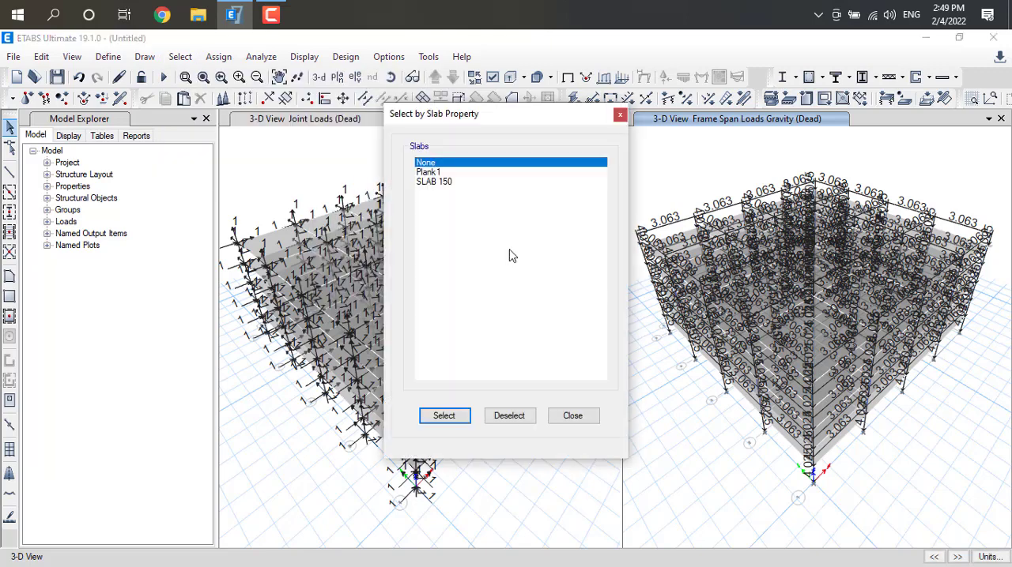
click(442, 182)
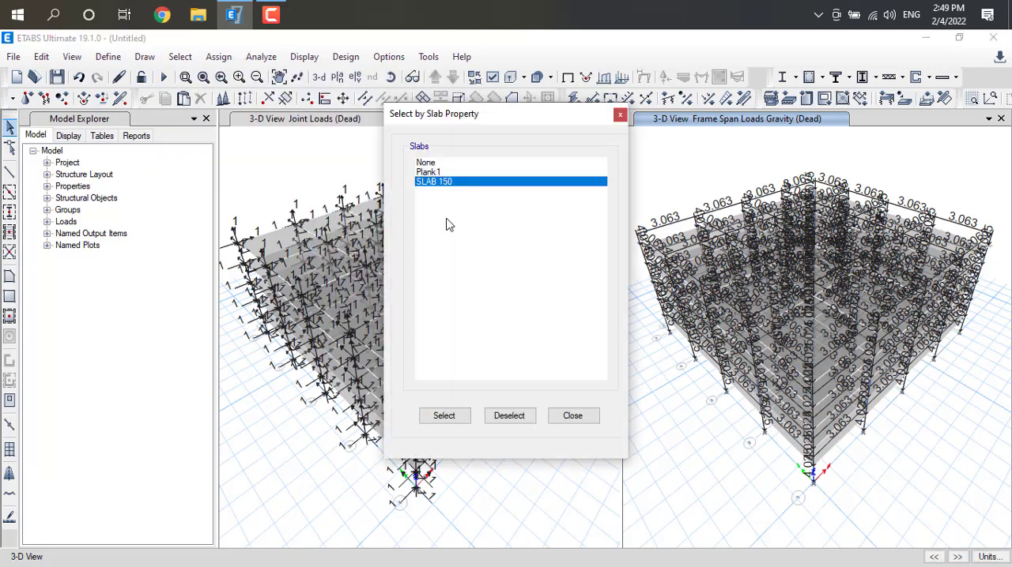
click(443, 417)
click(575, 419)
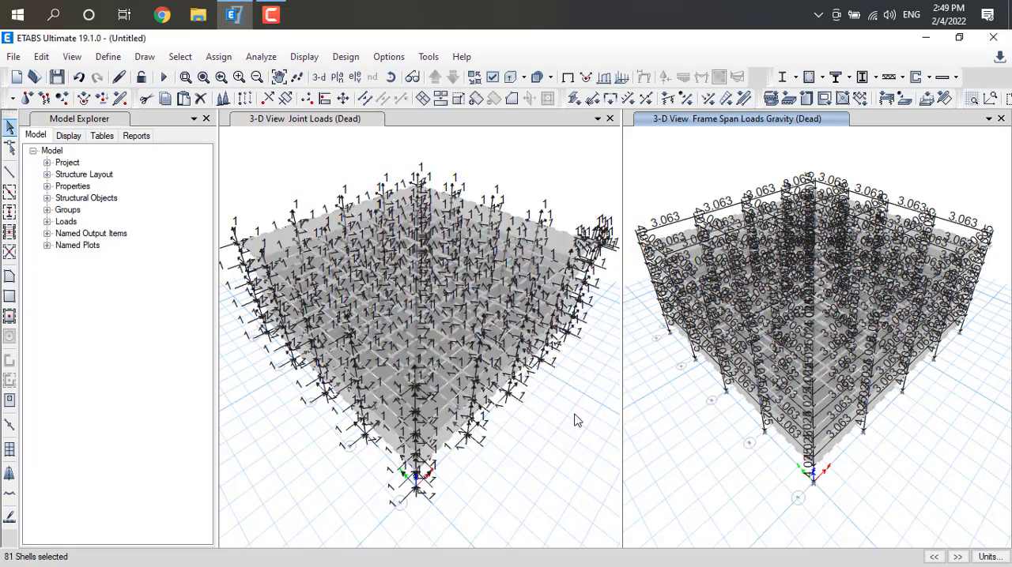
click(215, 59)
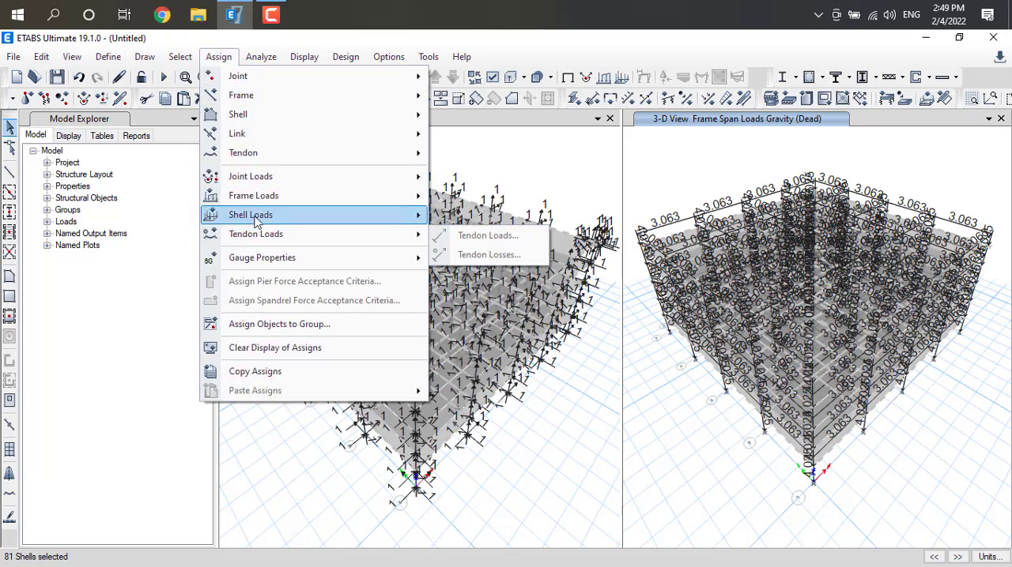
mouse_move(266, 197)
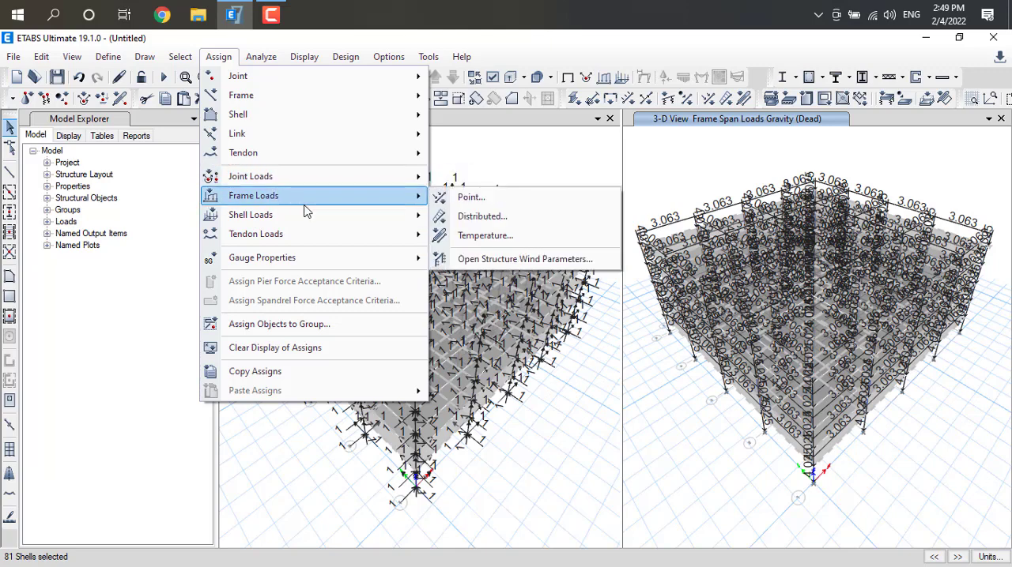
click(481, 217)
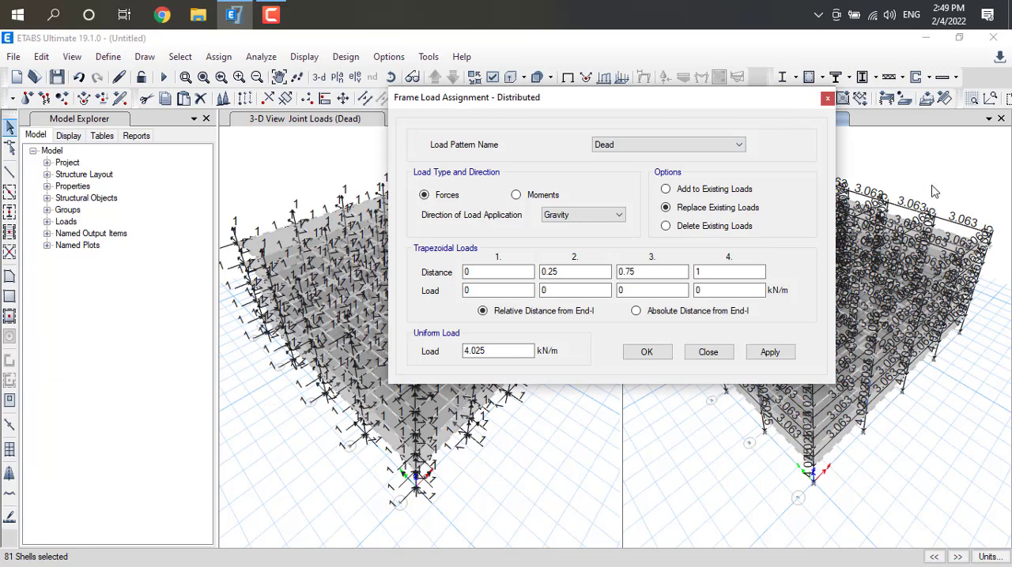
click(827, 98)
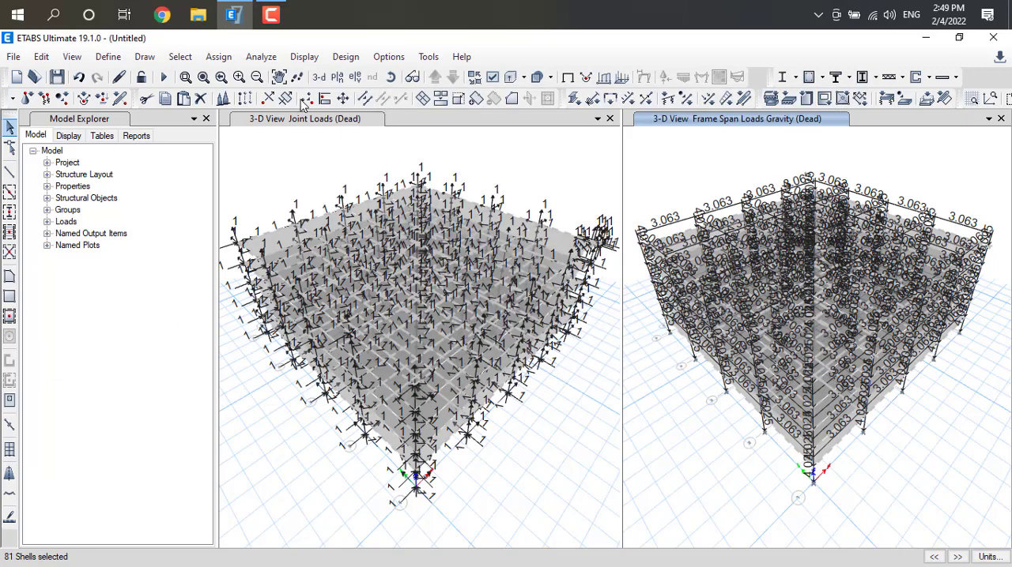
Apply a uniform Dead shell load of 3.75 kN/m² in the gravity direction to the selected slabs, adding to existing loads
click(219, 57)
mouse_move(267, 180)
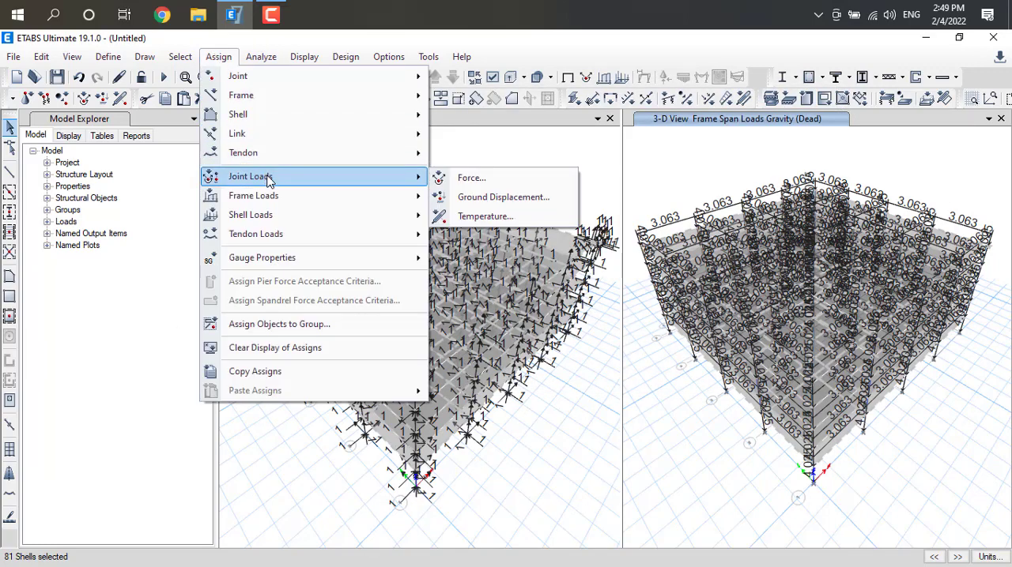
mouse_move(282, 213)
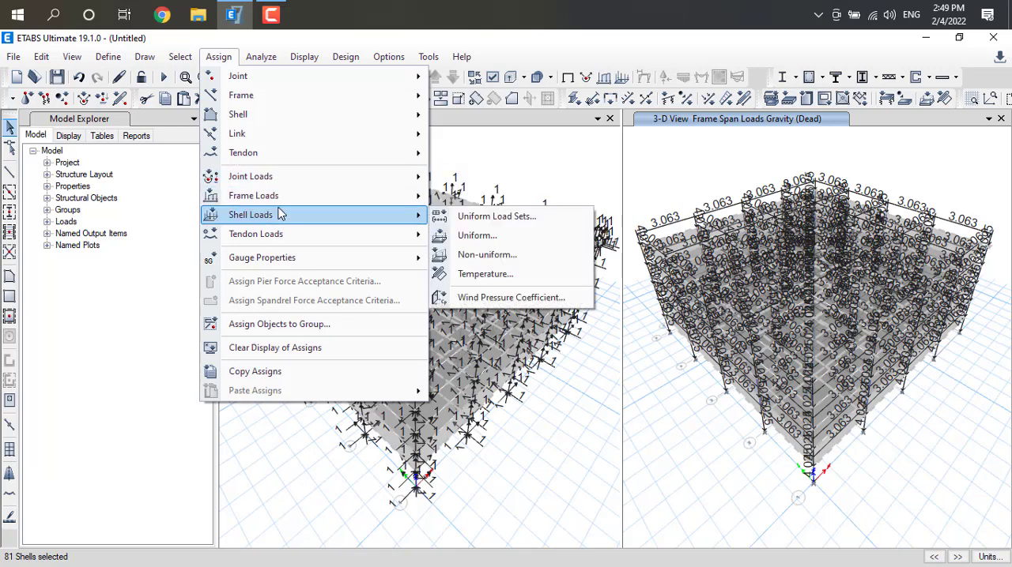
click(477, 236)
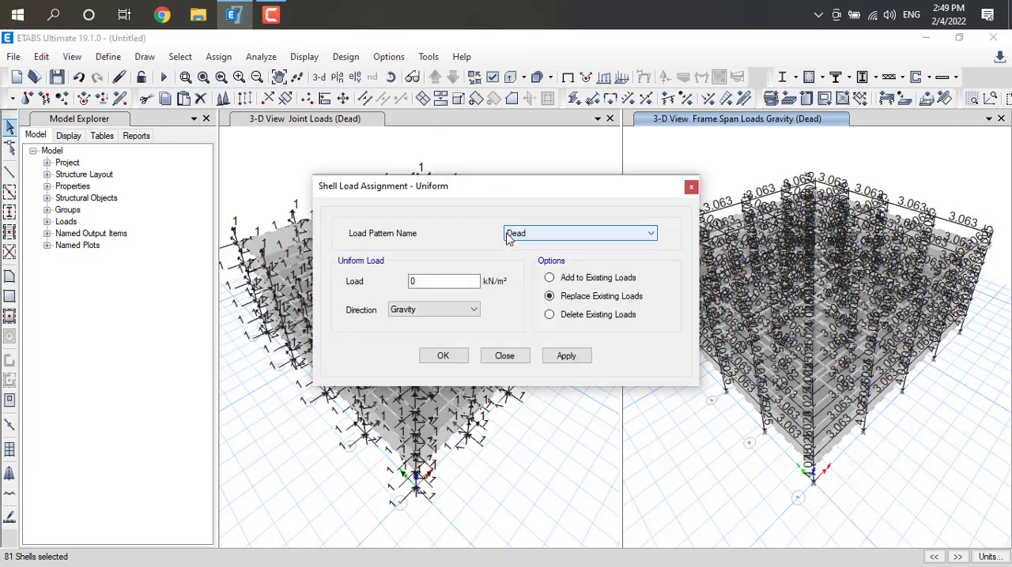
click(689, 27)
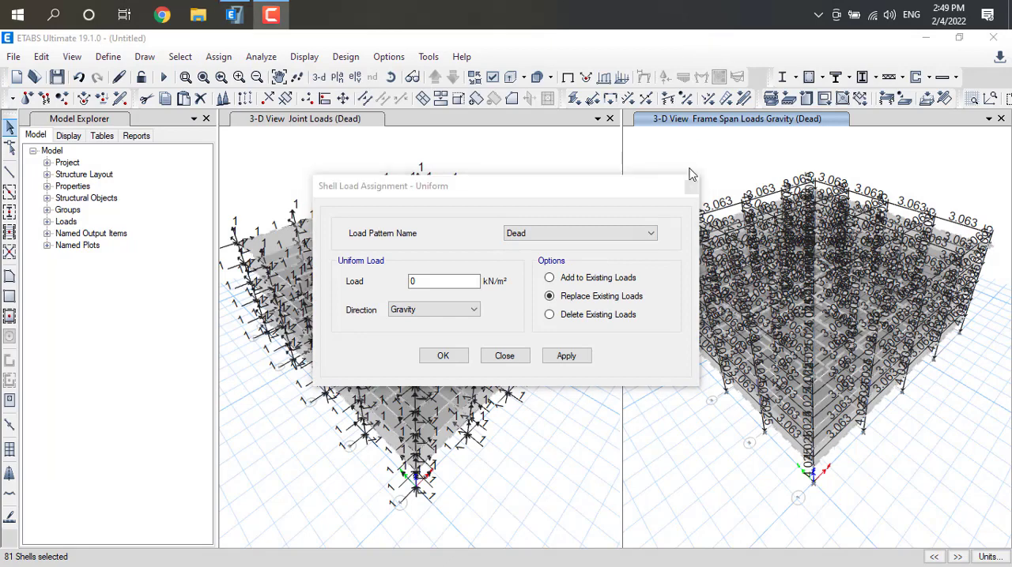
click(548, 278)
double_click(413, 281)
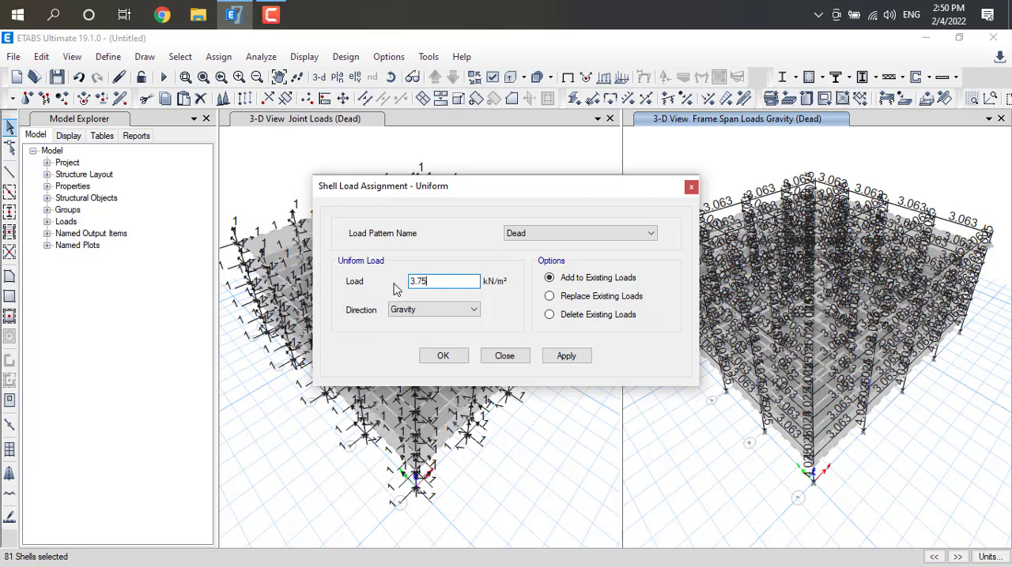
click(583, 355)
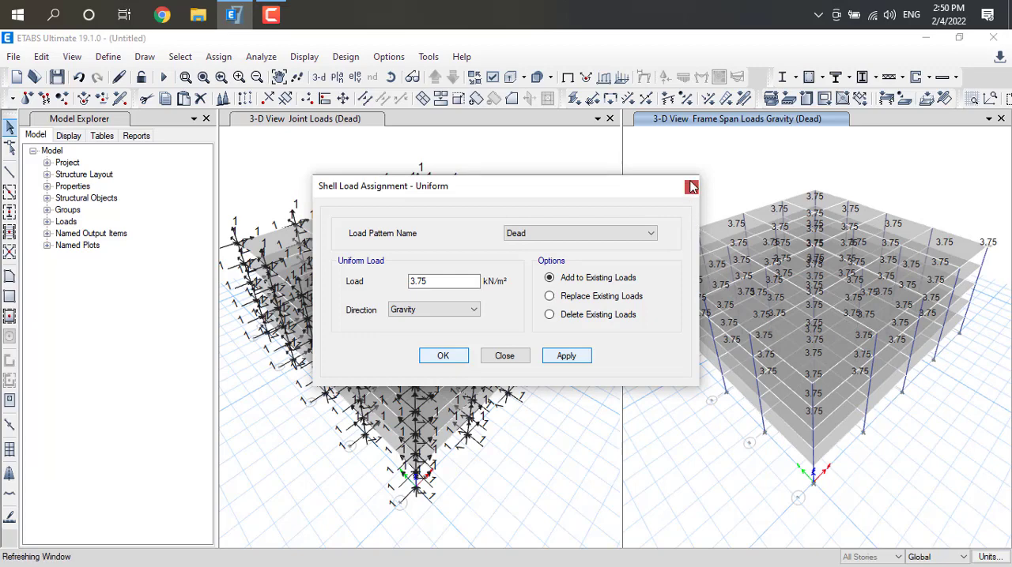
click(693, 187)
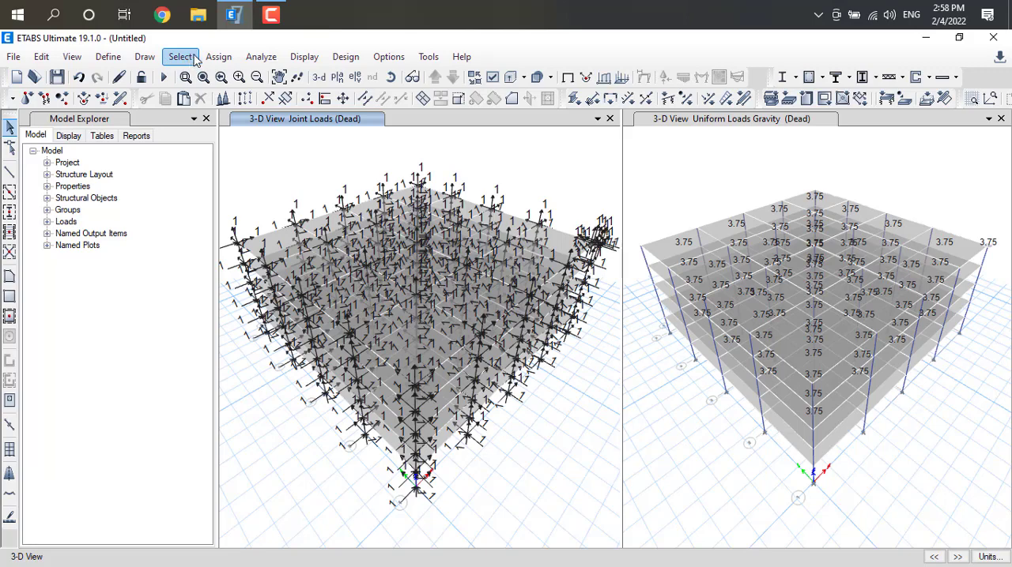
Select all the slabs with the SLAB 150 property again for another load assignment
click(182, 57)
click(182, 57)
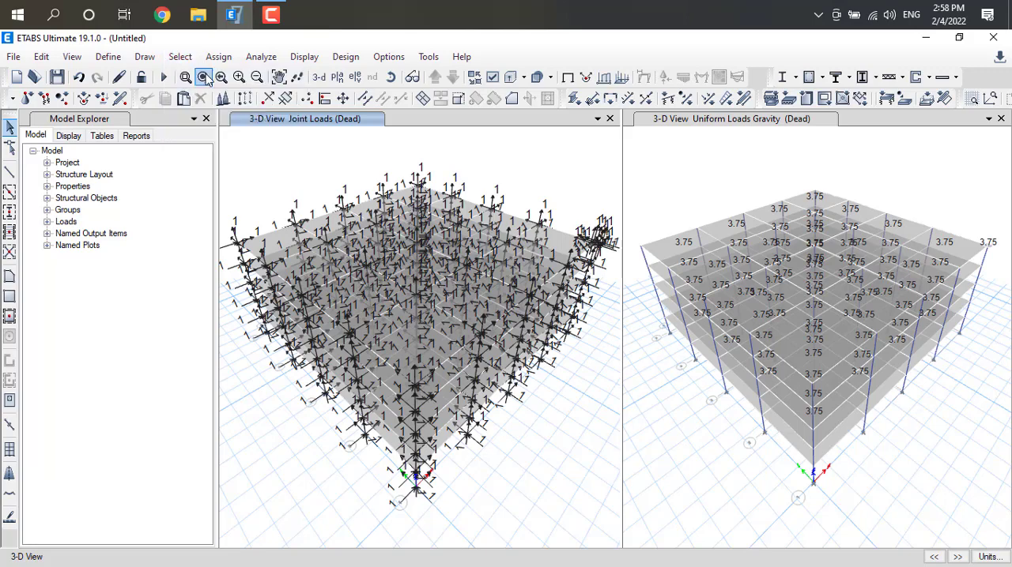
click(182, 56)
mouse_move(207, 82)
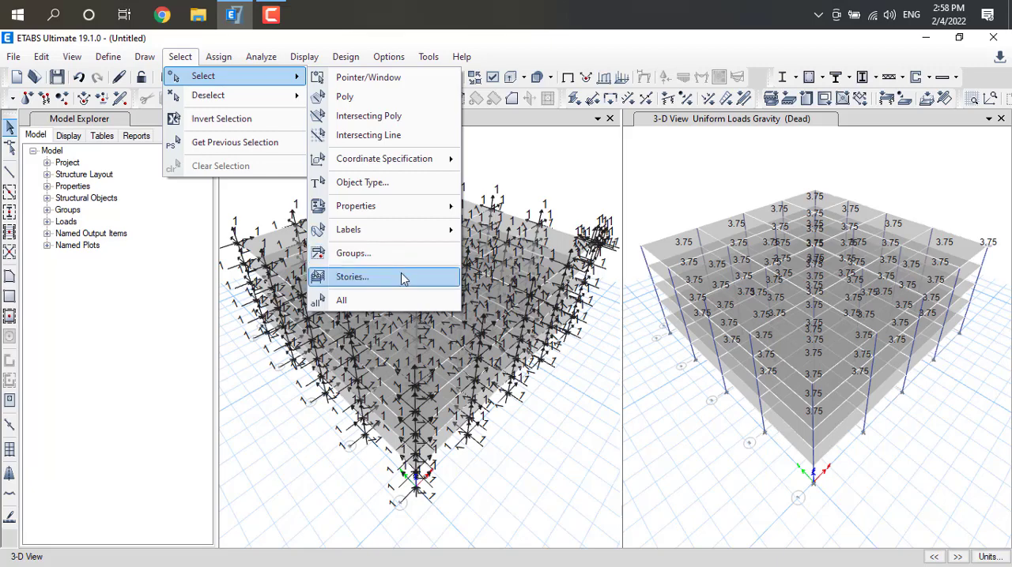
mouse_move(388, 215)
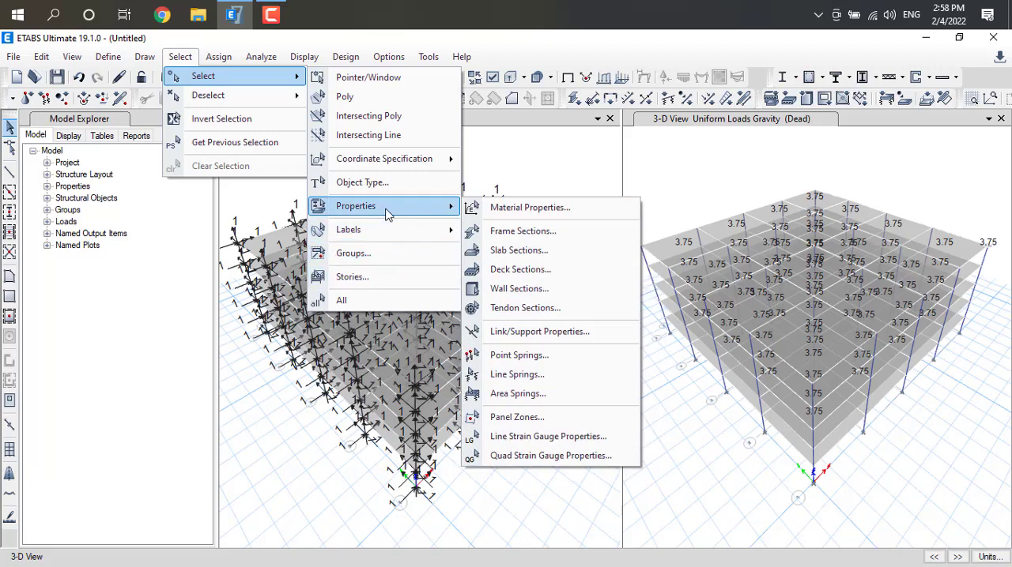
click(517, 250)
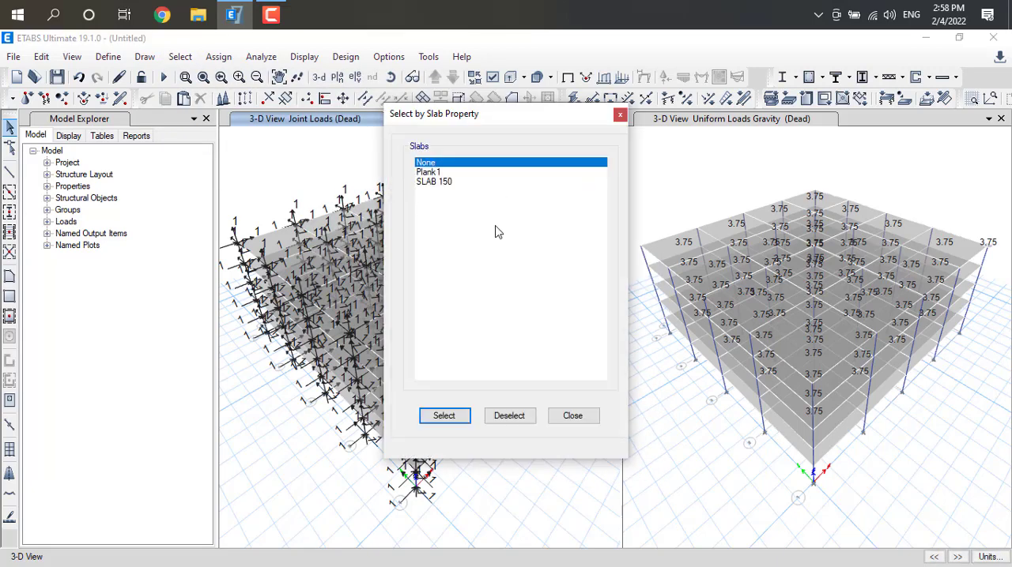
click(445, 182)
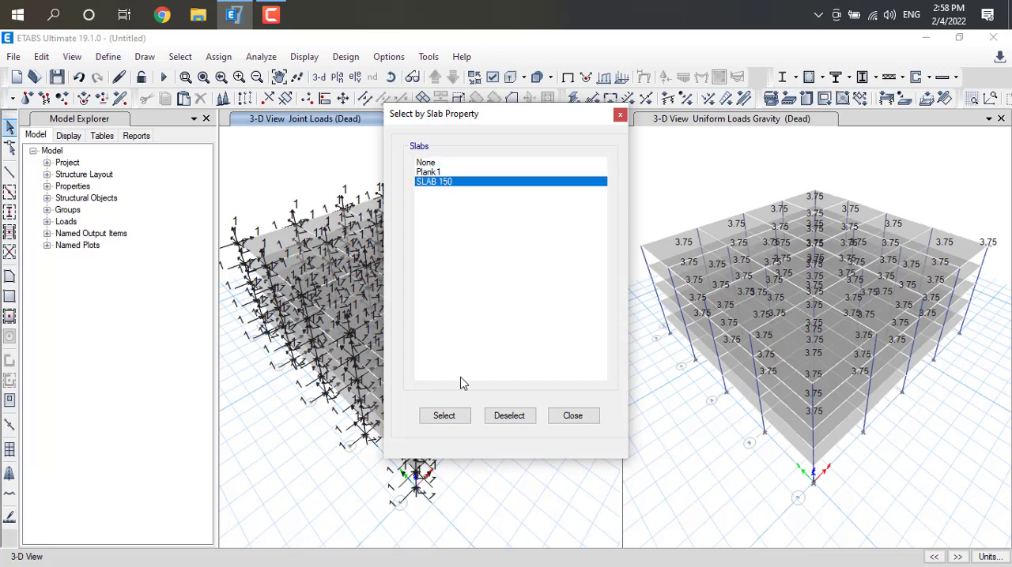
click(455, 419)
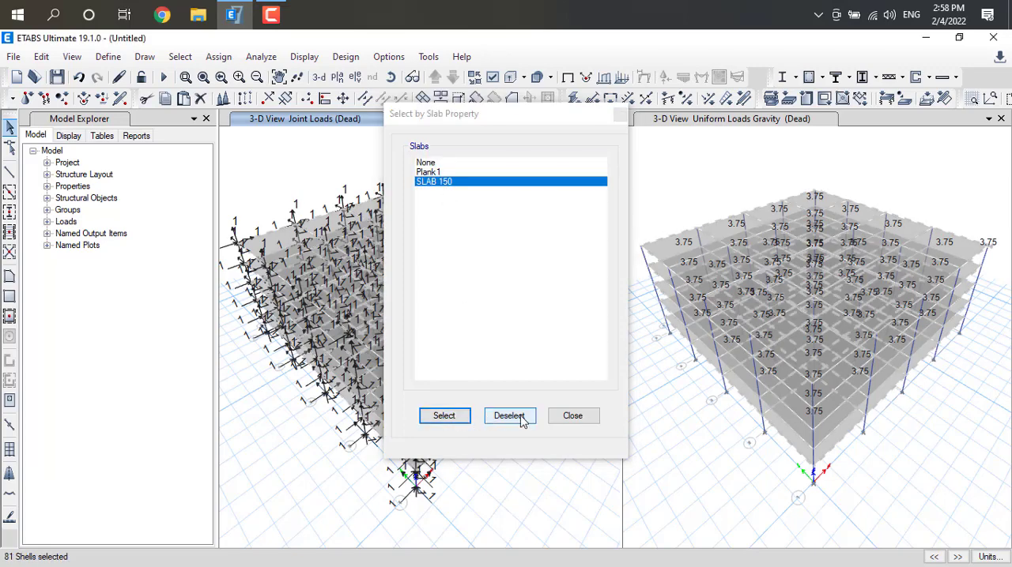
click(573, 416)
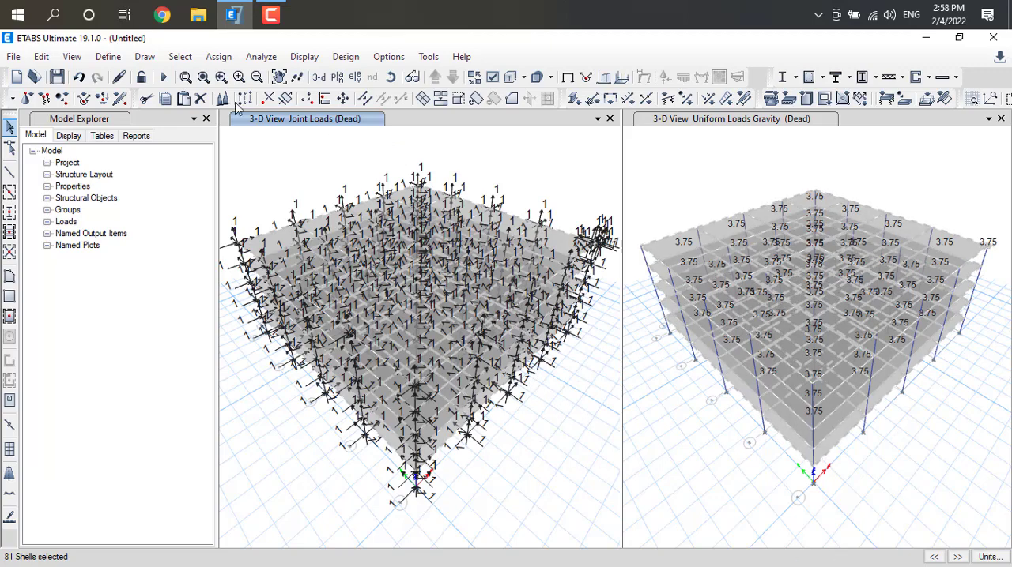
click(219, 62)
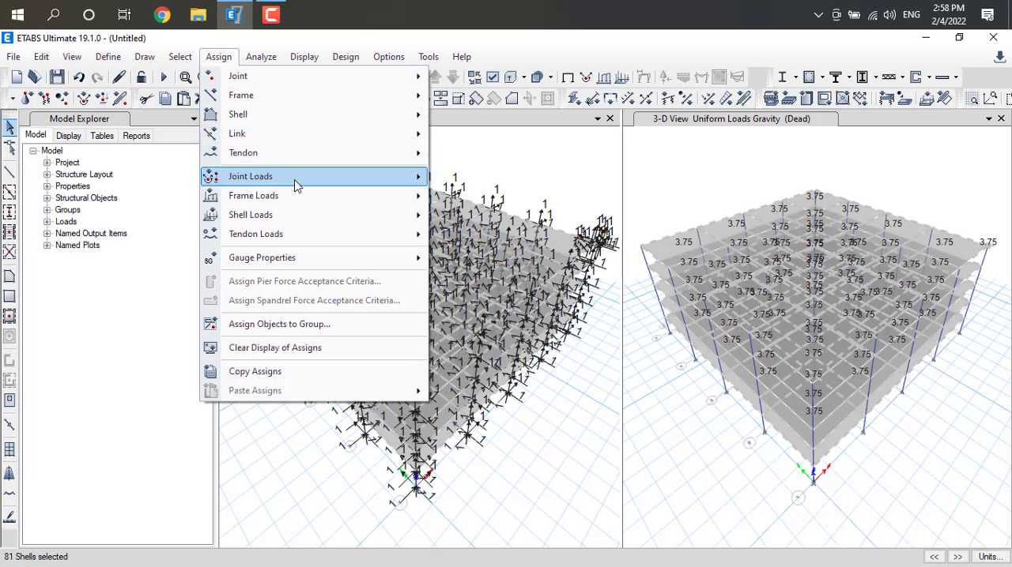
mouse_move(300, 196)
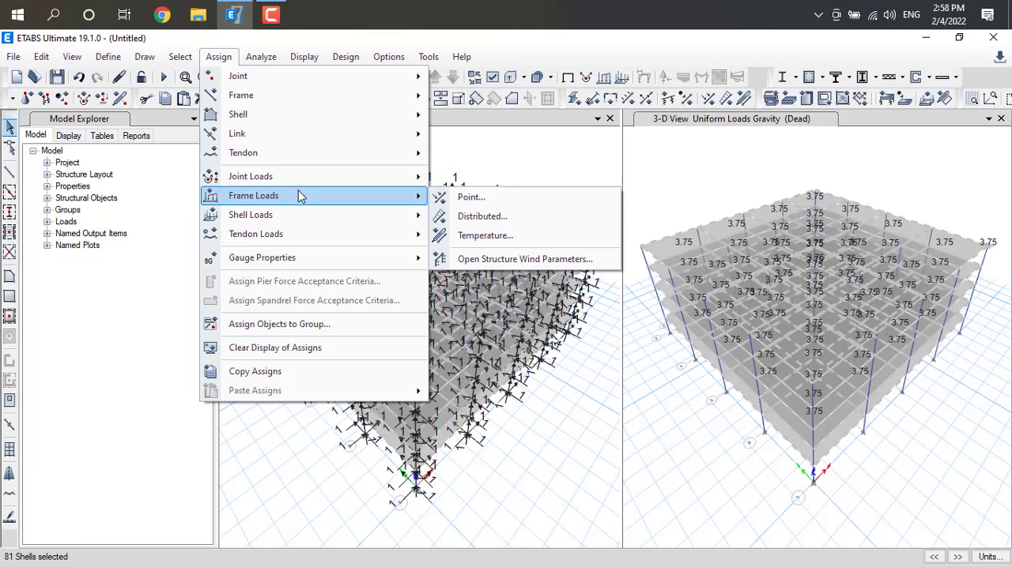
click(492, 218)
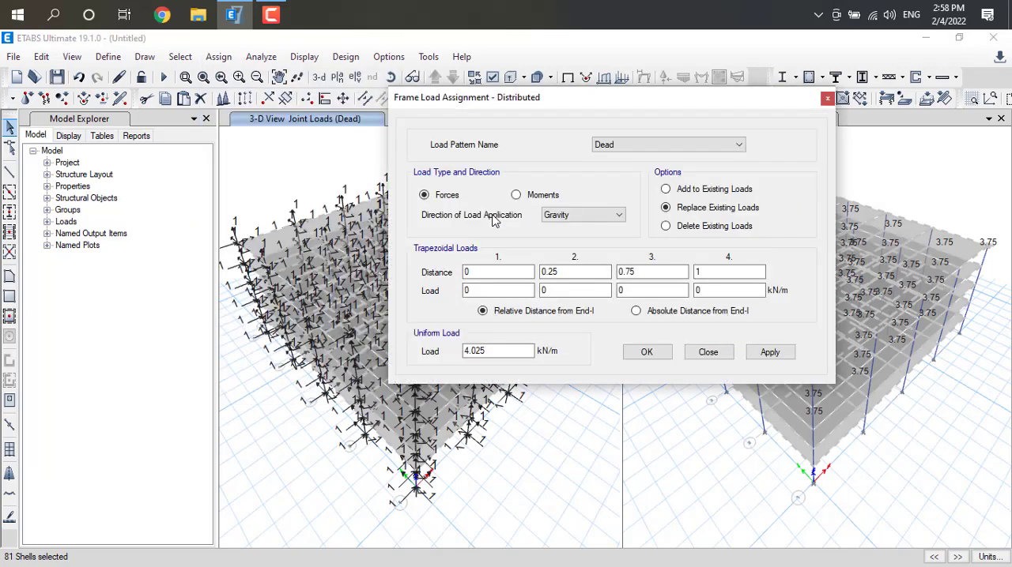
click(741, 144)
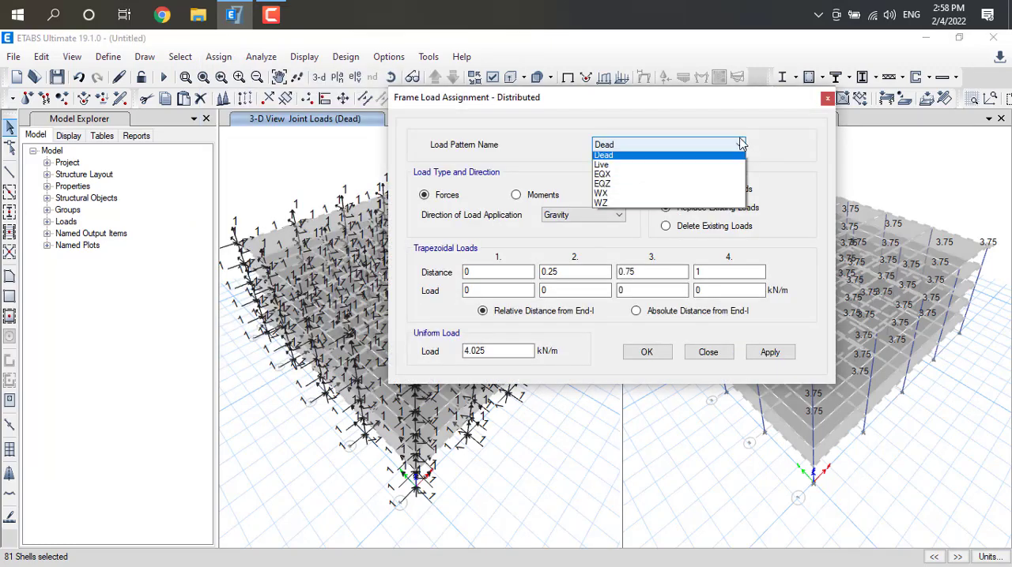
click(611, 165)
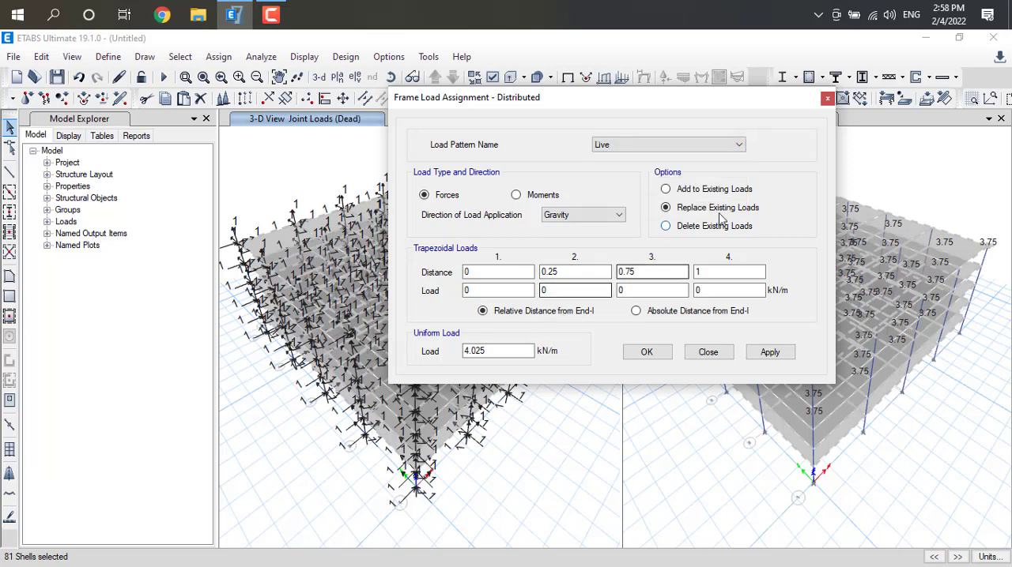
click(826, 99)
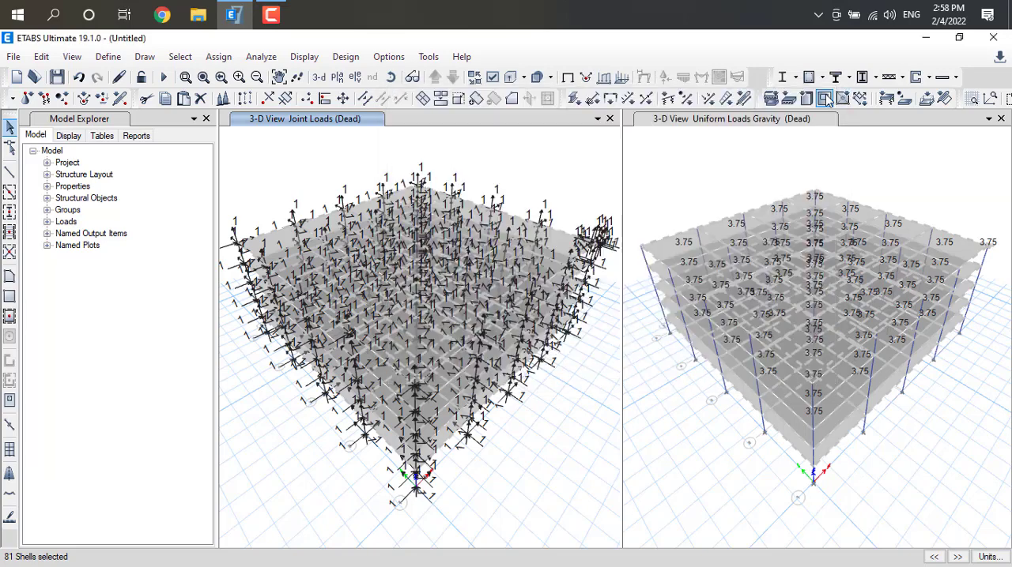
Apply a uniform Live shell load of 2.5 kN/m² in the gravity direction to the selected slabs, replacing existing loads
click(219, 57)
mouse_move(284, 203)
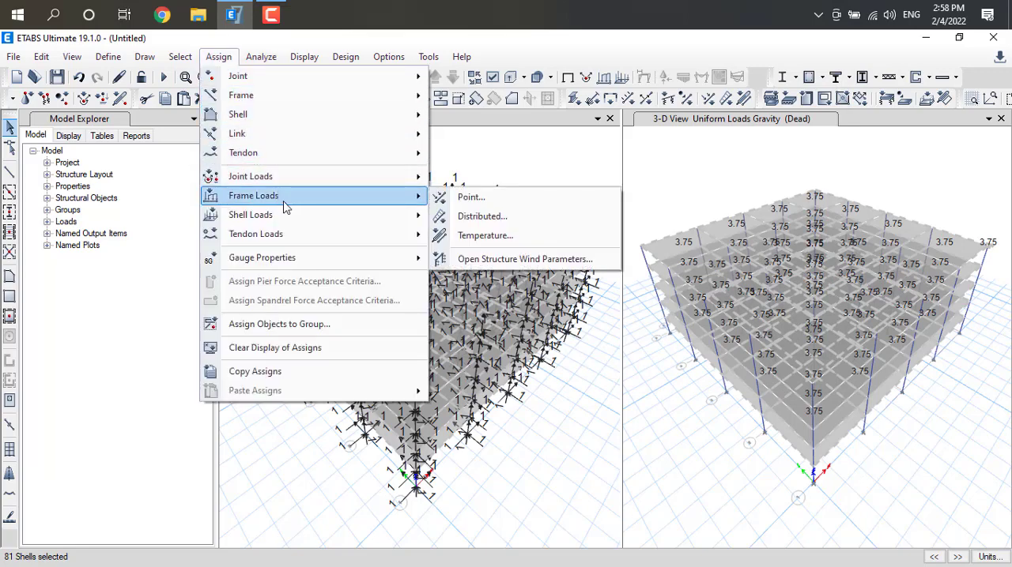
mouse_move(297, 221)
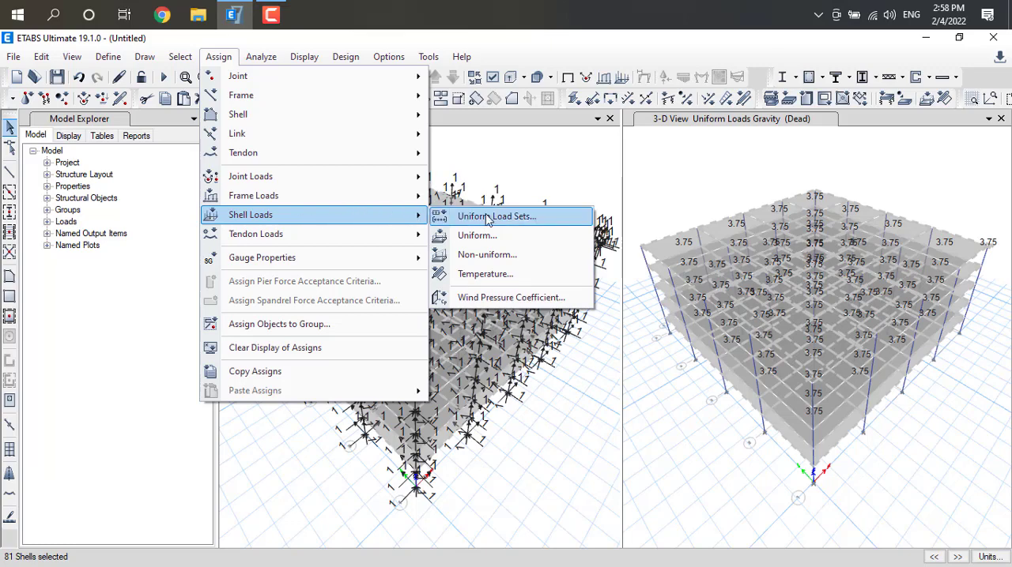
click(495, 239)
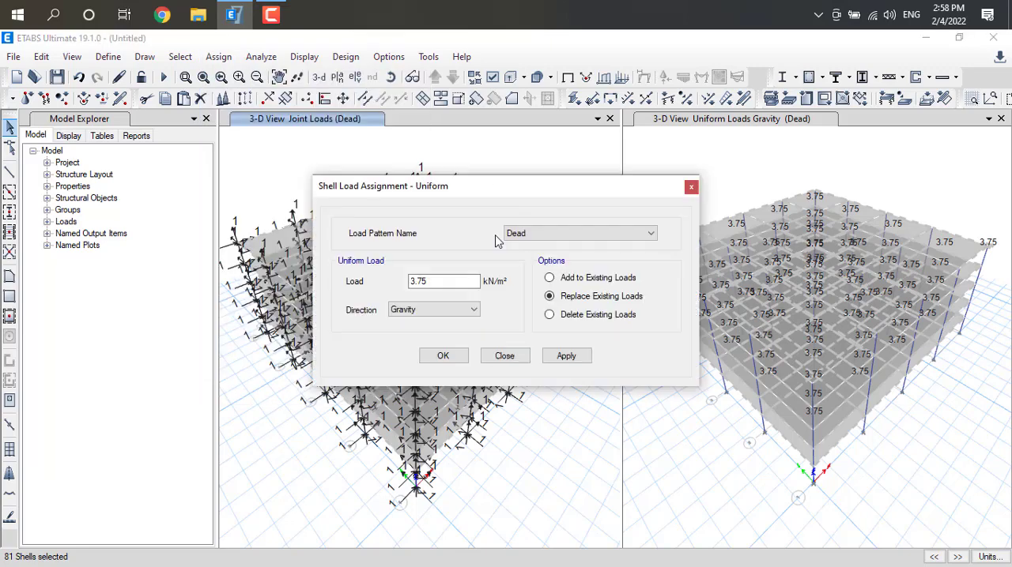
click(562, 236)
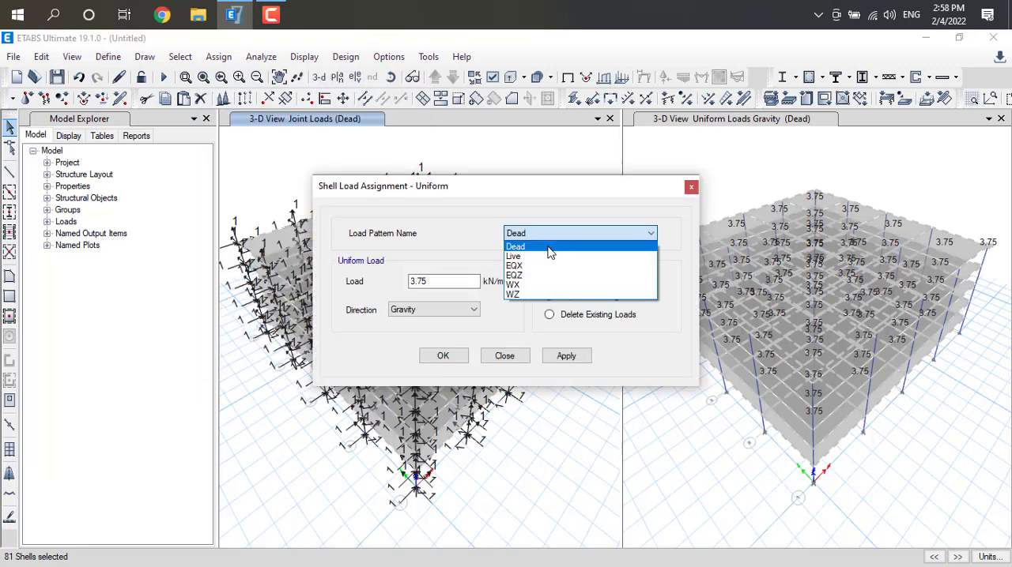
click(524, 256)
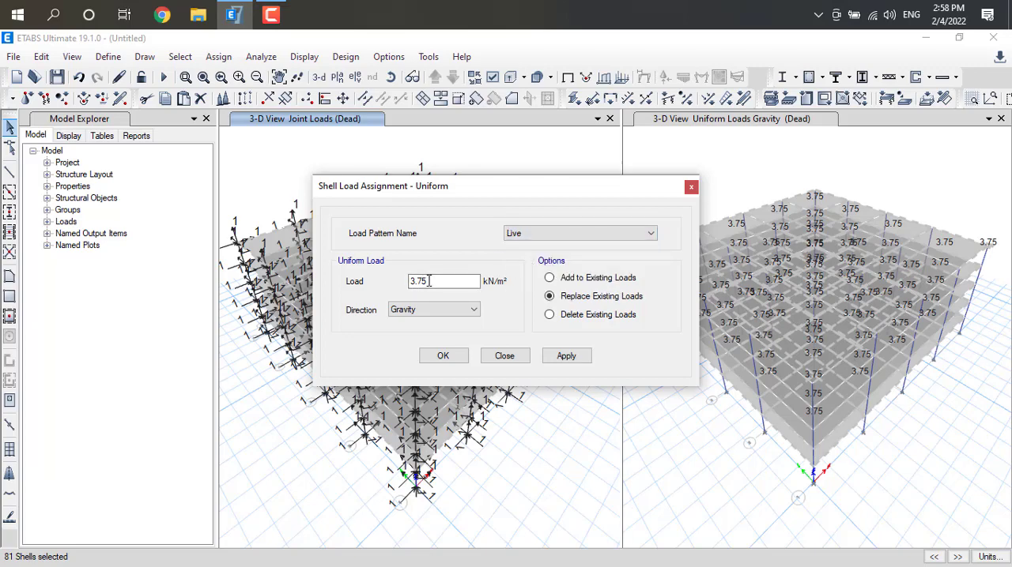
drag(438, 283, 400, 286)
text(2.5)
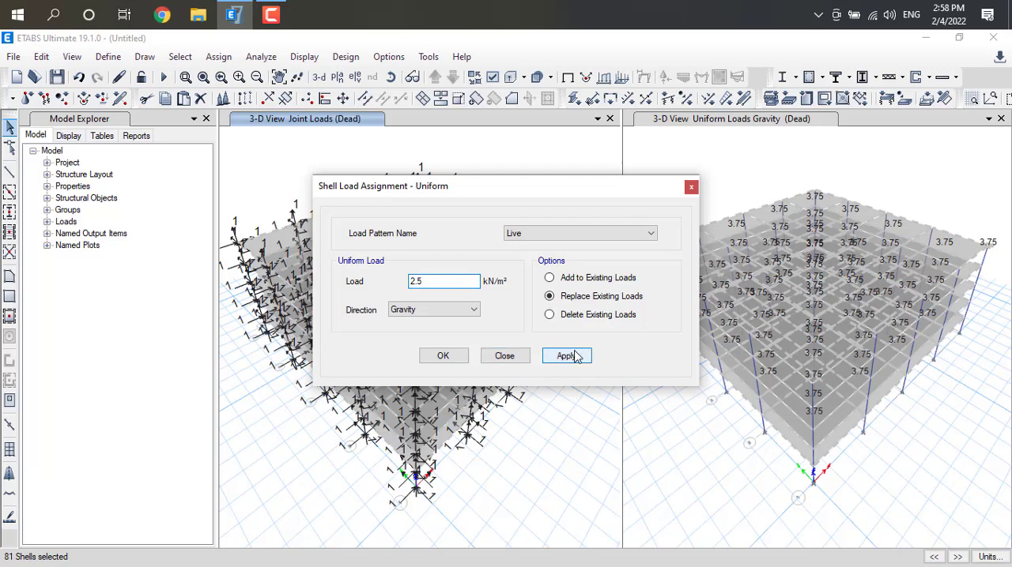
click(578, 356)
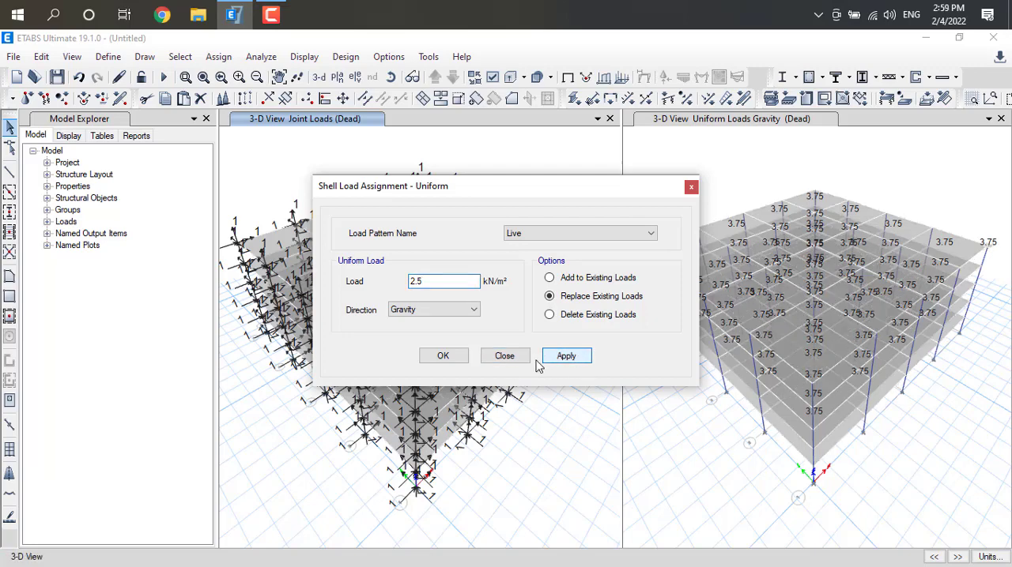
click(444, 357)
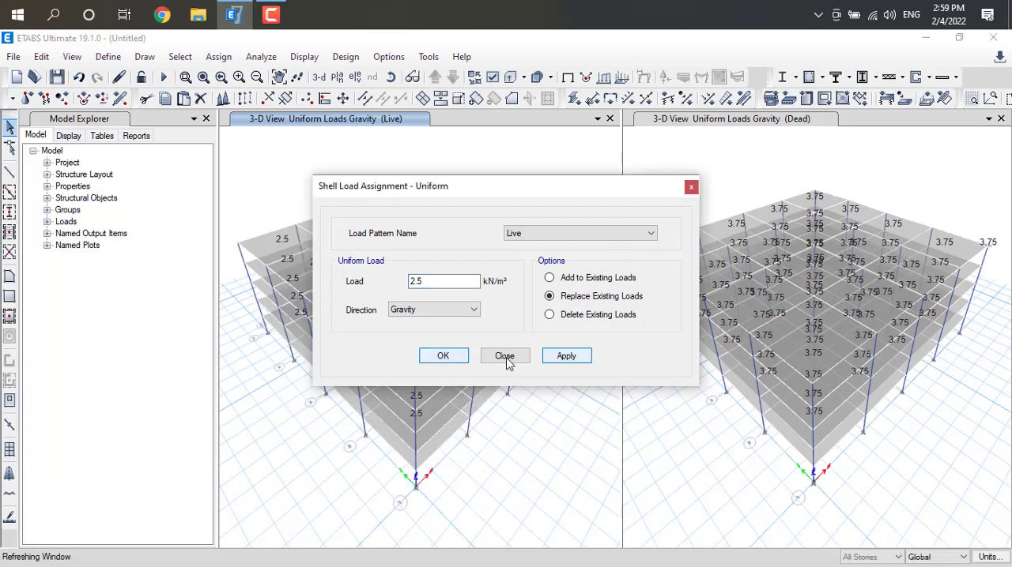
click(690, 186)
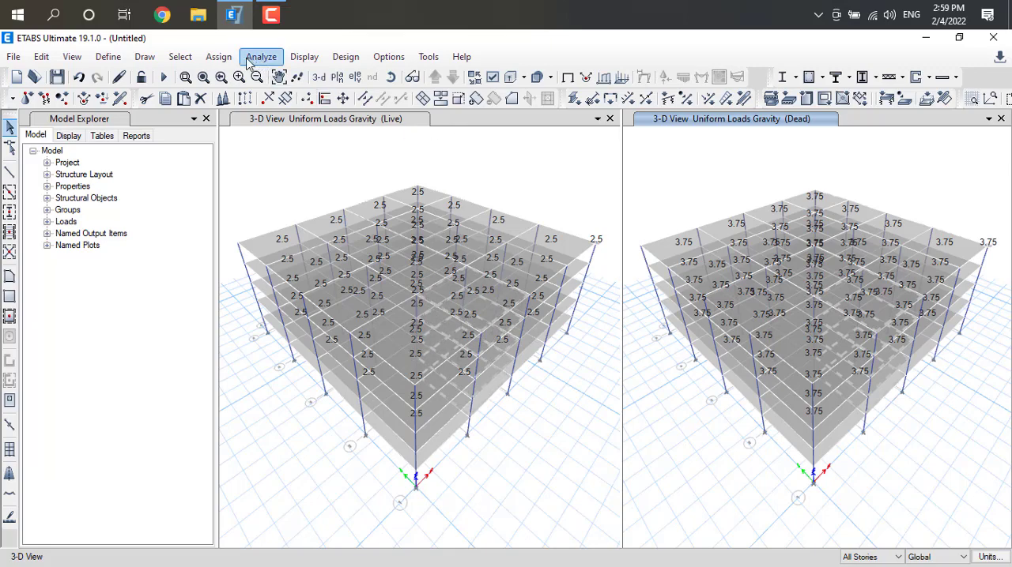
Select all objects in the model
click(180, 58)
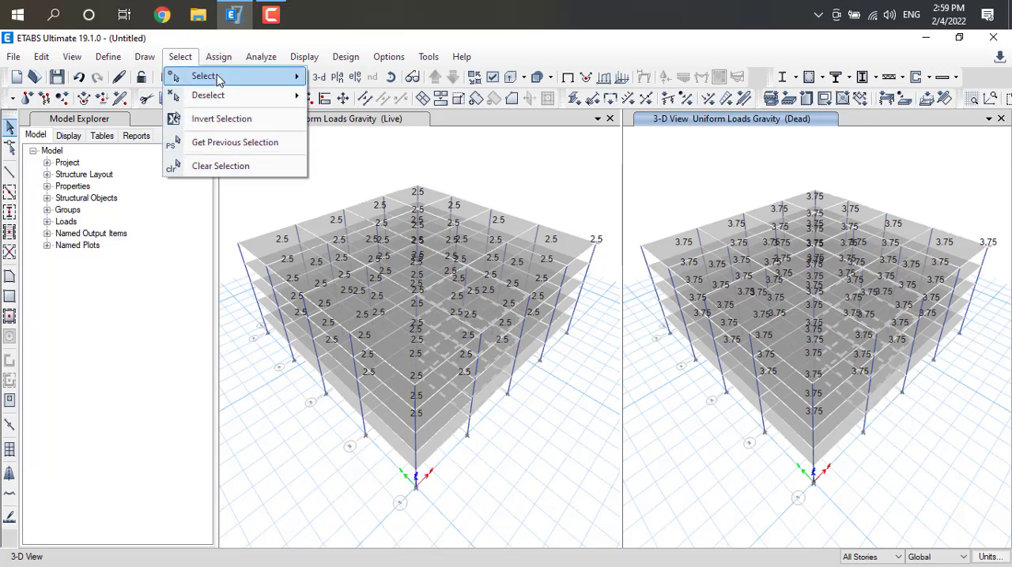
mouse_move(220, 77)
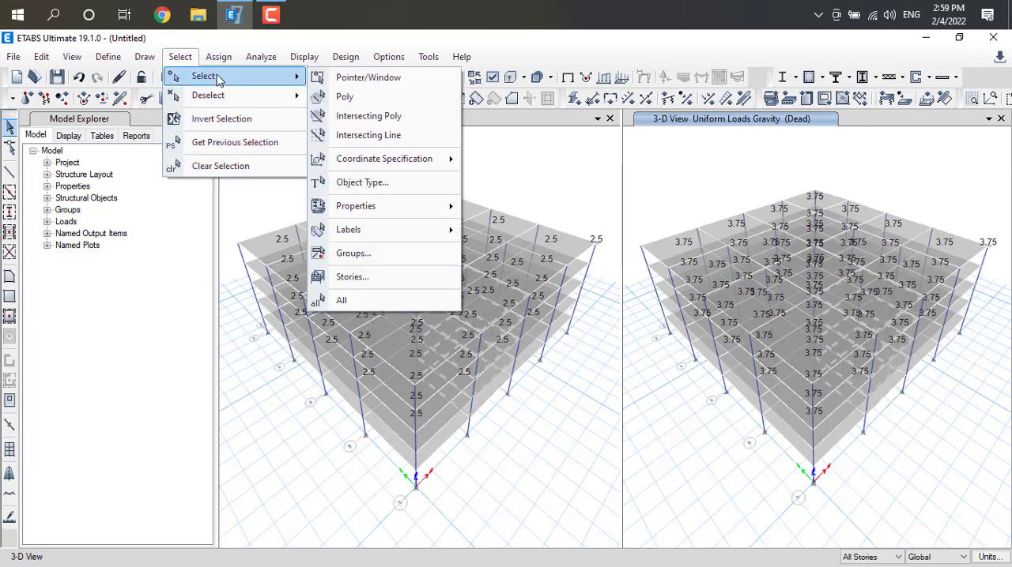
click(375, 299)
Apply a uniform EQX shell load of 1.25 kN/m² in the gravity direction to the selection, adding to existing loads
click(220, 61)
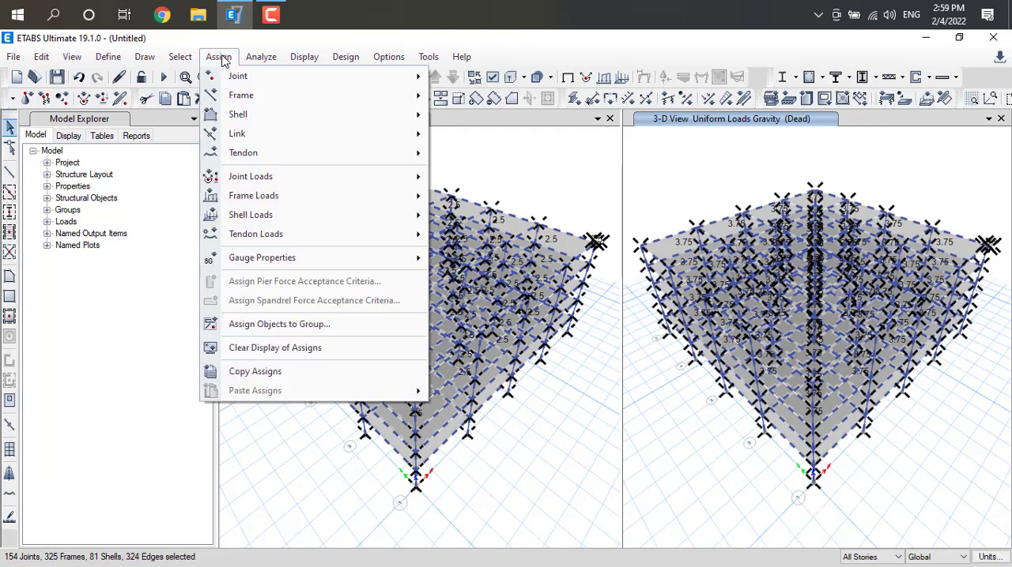
mouse_move(331, 223)
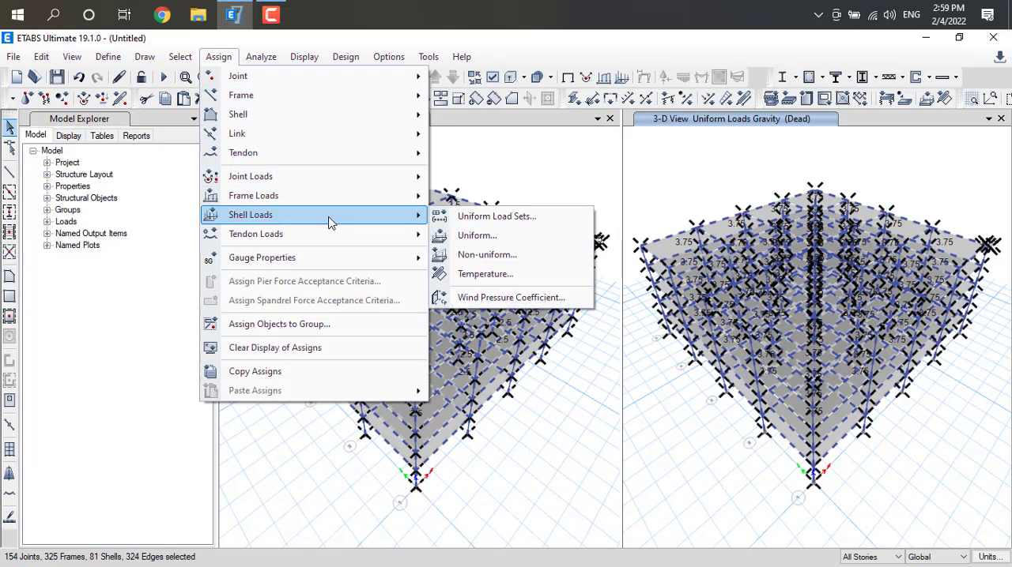
click(494, 235)
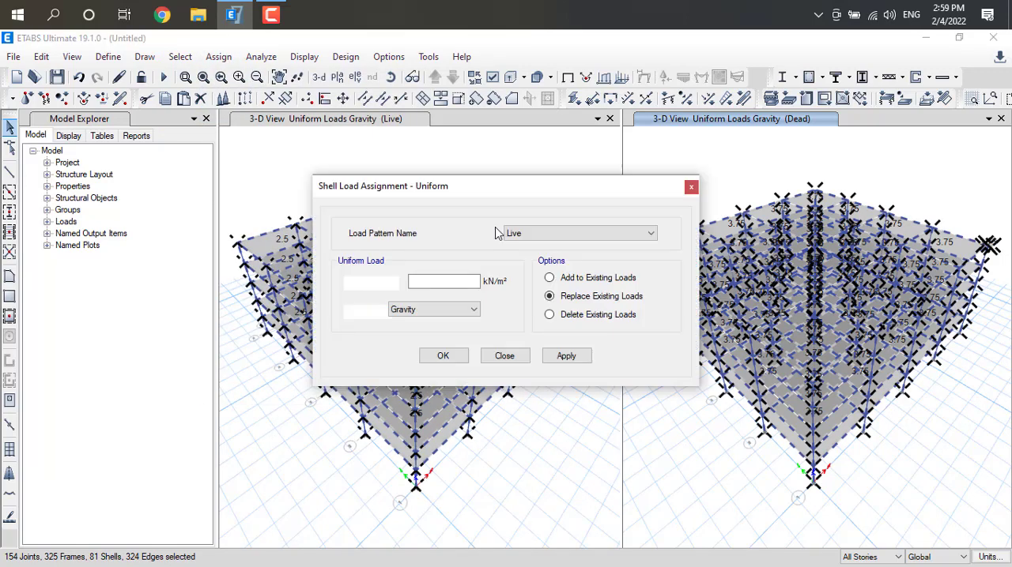
click(576, 236)
click(548, 268)
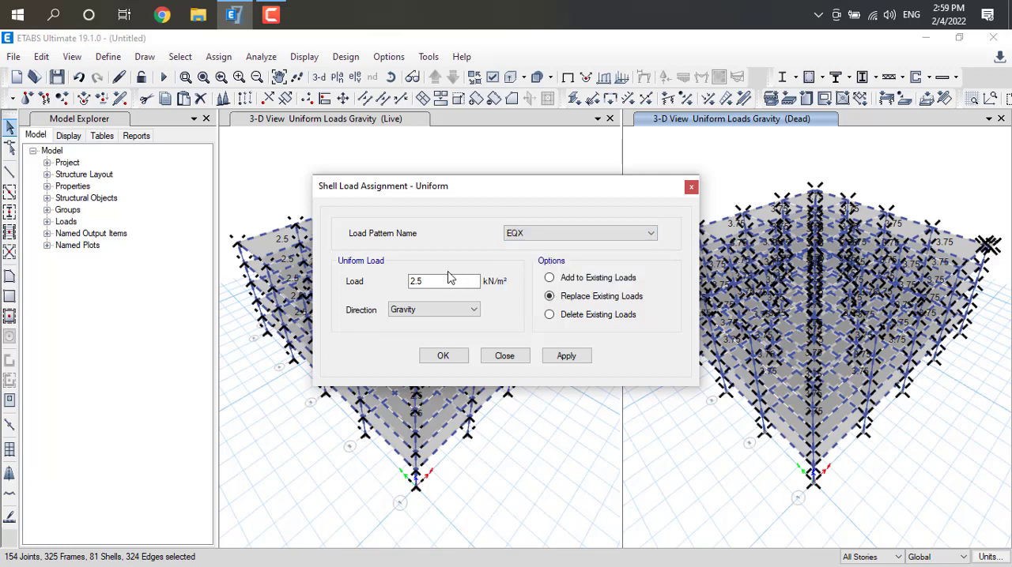
double_click(426, 282)
click(549, 277)
click(566, 356)
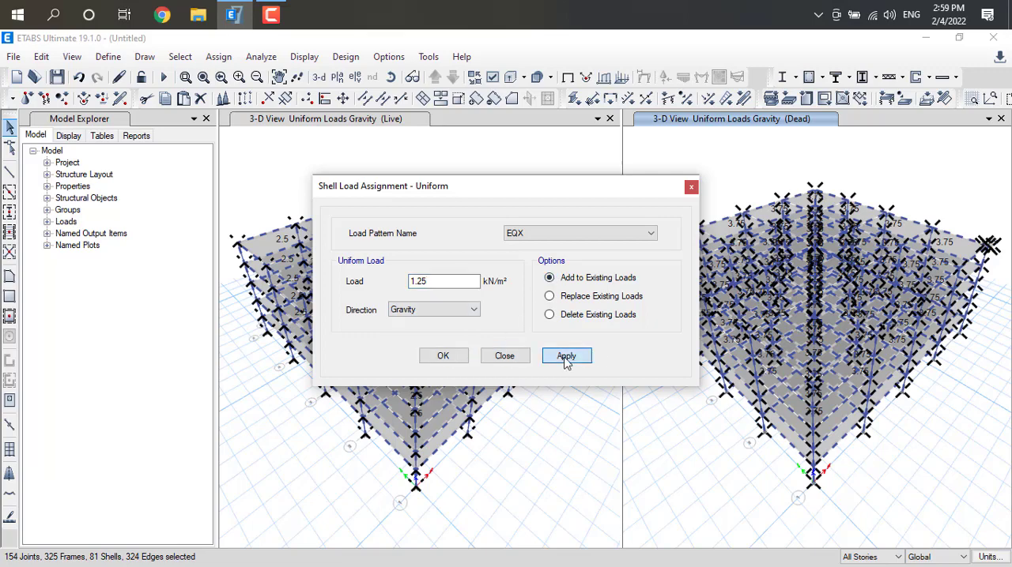
click(442, 357)
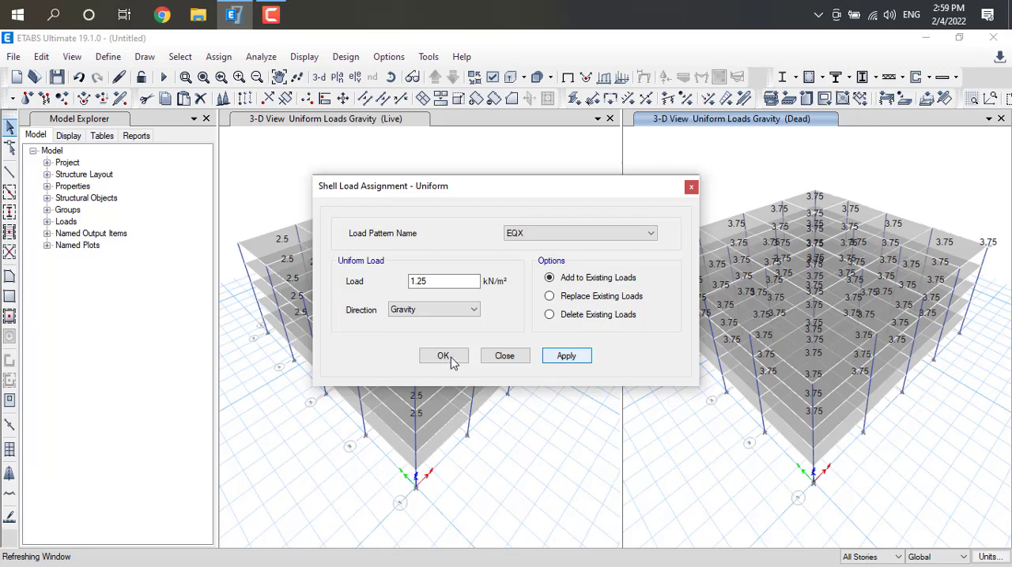
click(449, 360)
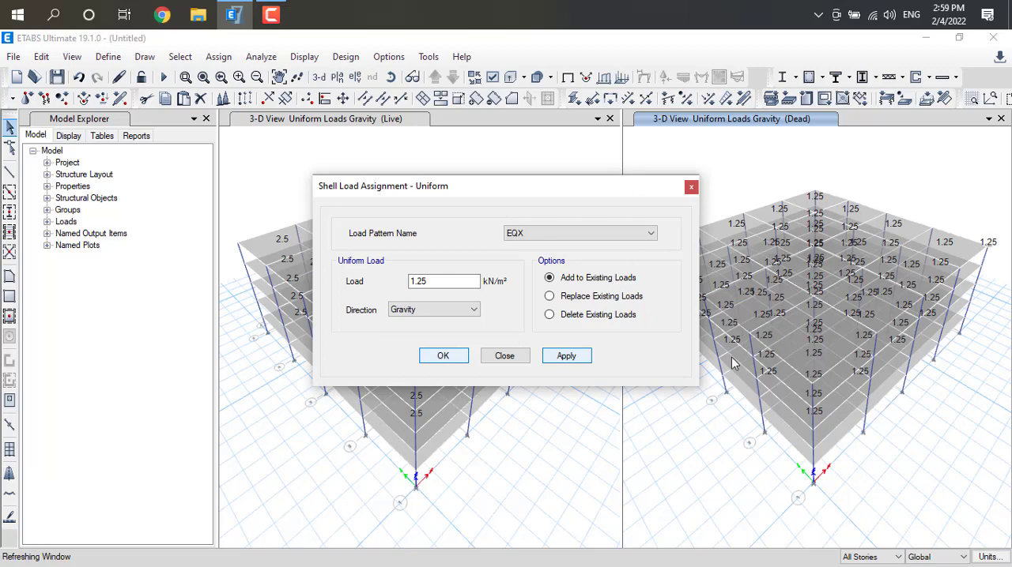
click(690, 187)
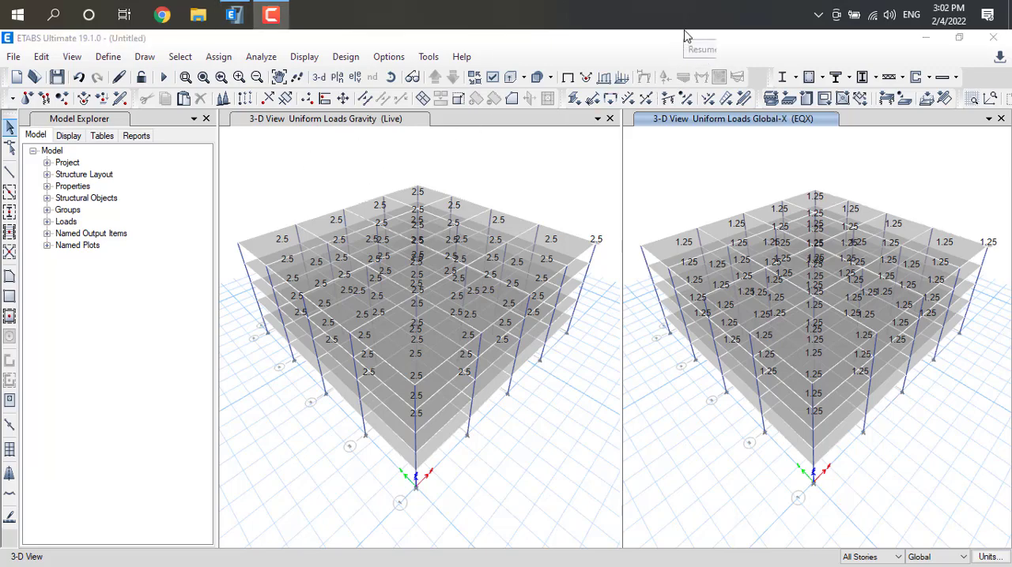
Select all objects in the model again for another shell load assignment
click(184, 58)
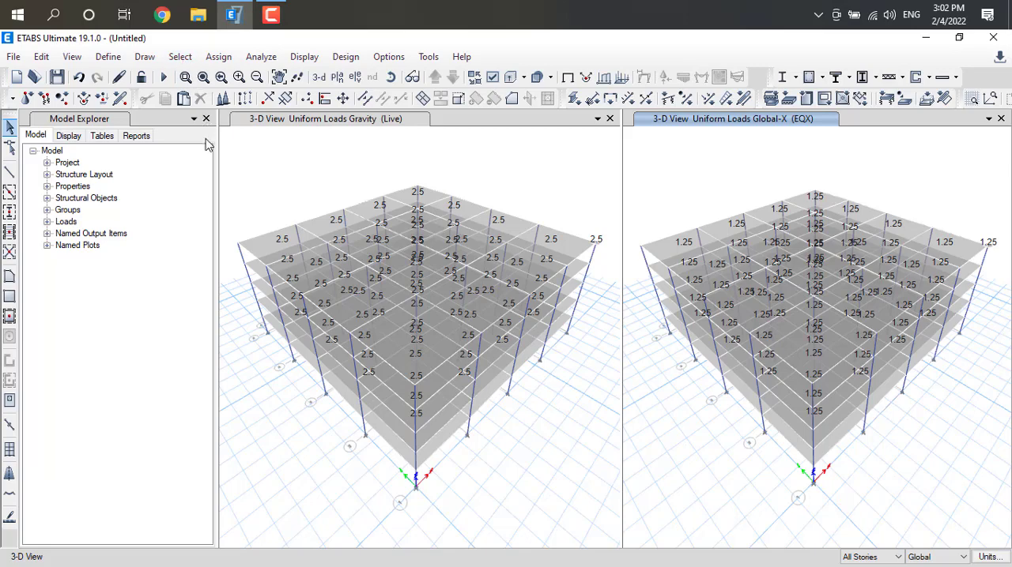
click(179, 57)
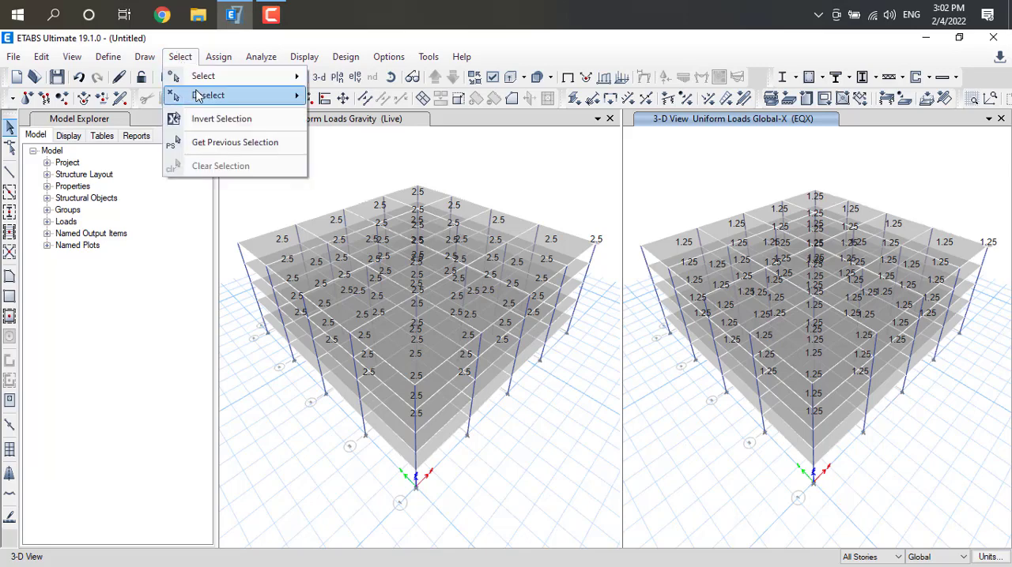
mouse_move(213, 76)
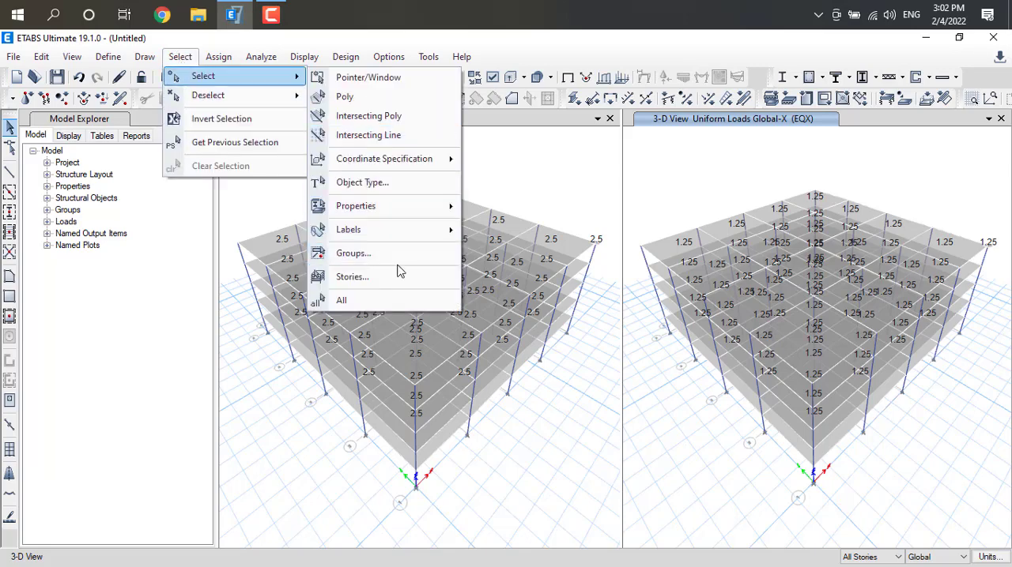
click(378, 300)
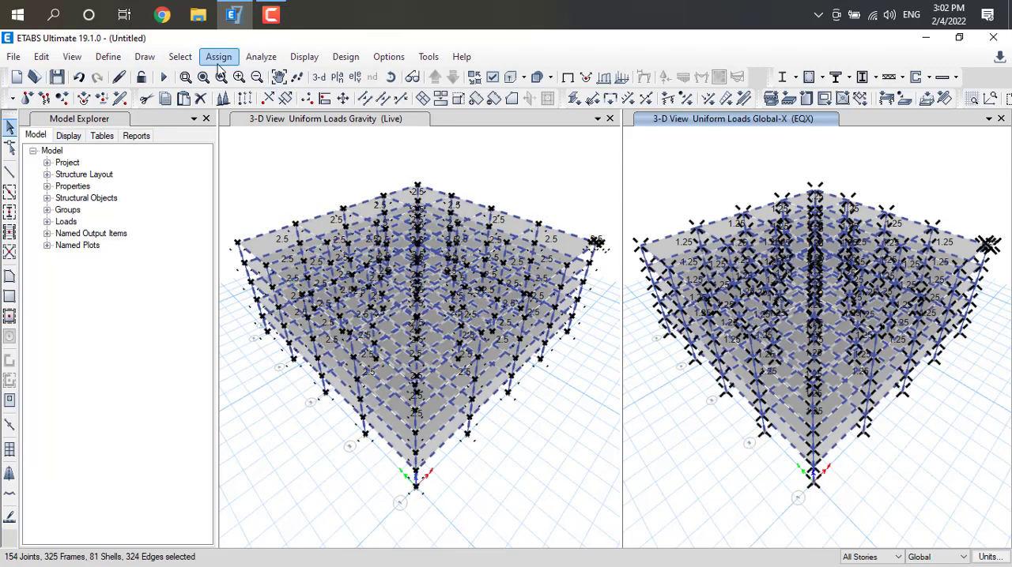
Apply a uniform EQZ shell load of 1.25 kN/m² in the Global-Y direction to the selection, adding to existing loads
click(218, 57)
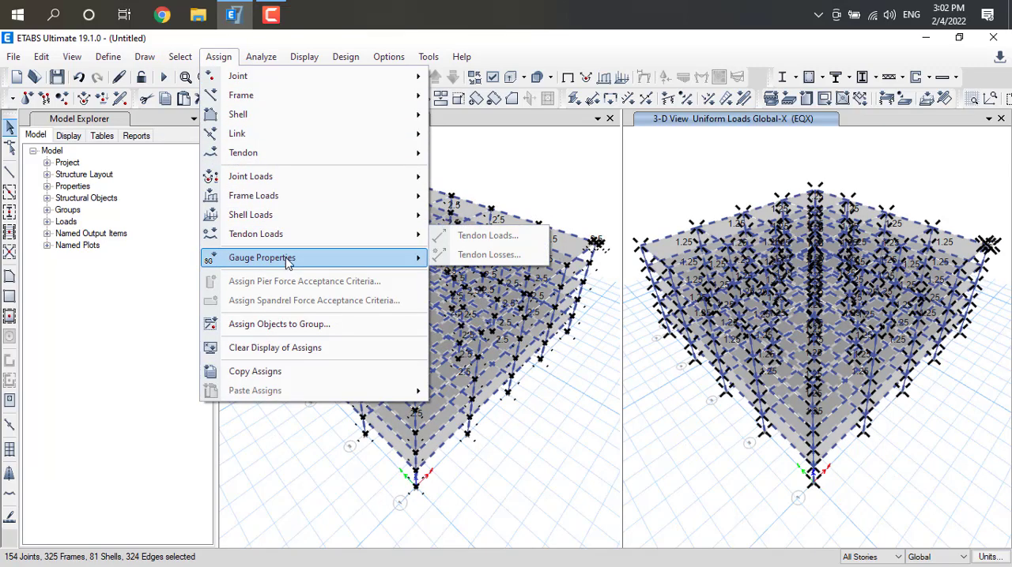
mouse_move(413, 223)
click(492, 236)
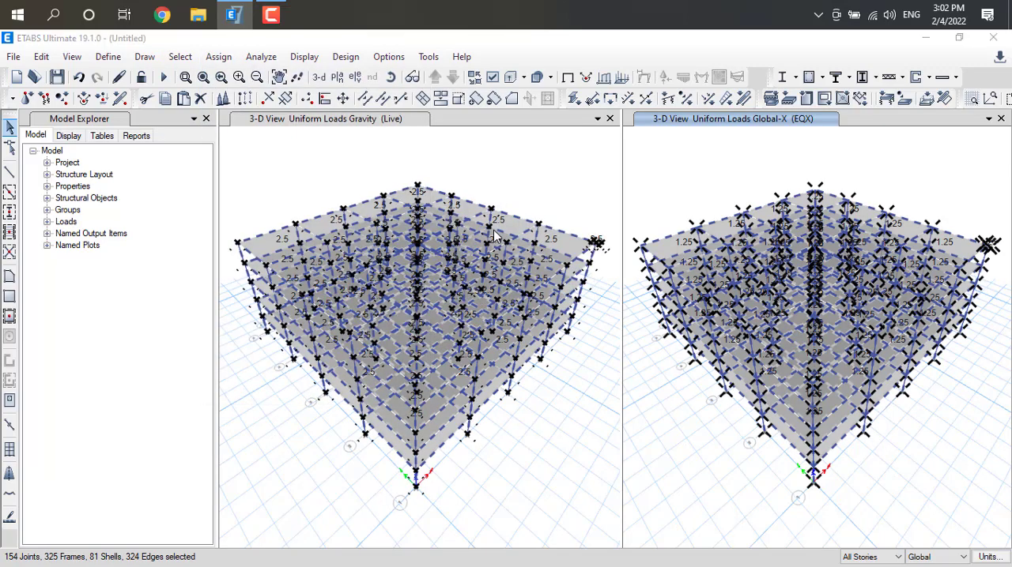
click(552, 231)
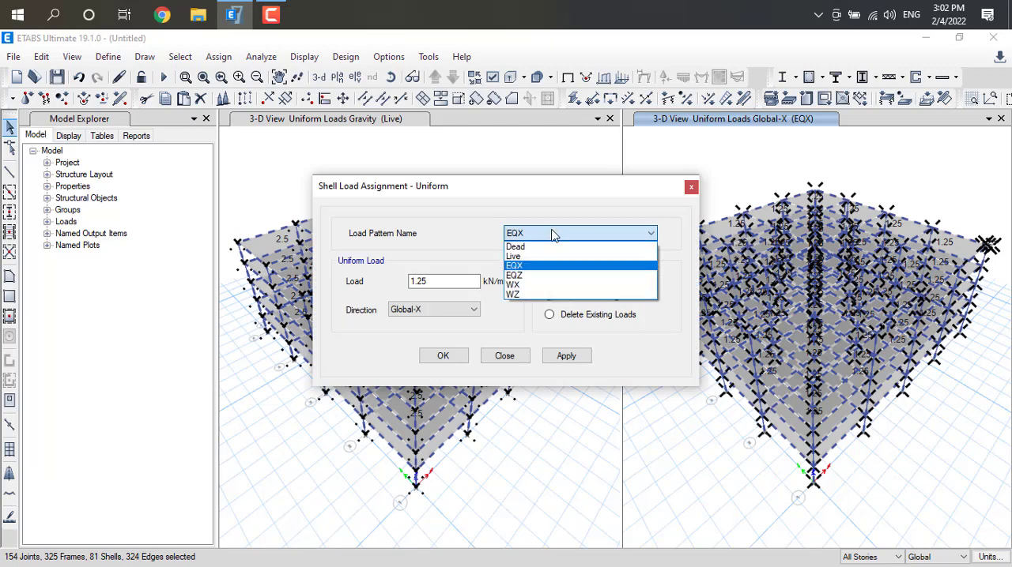
click(535, 276)
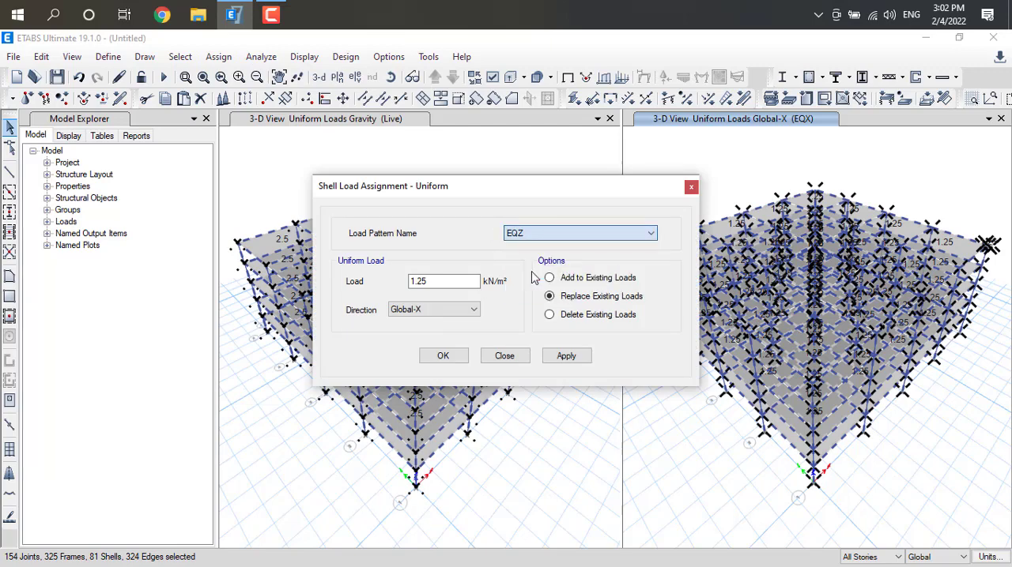
click(455, 310)
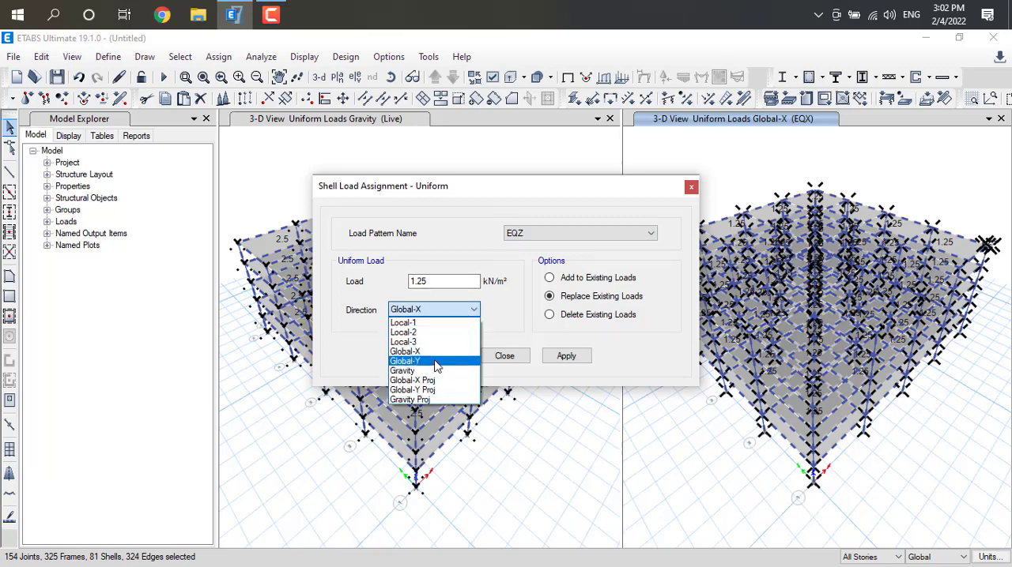
click(436, 361)
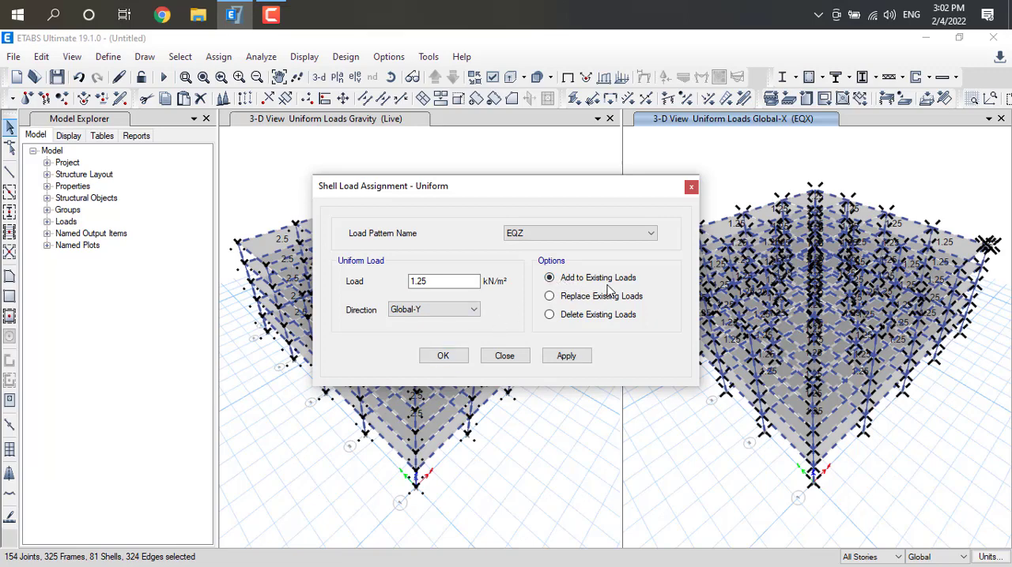
click(575, 356)
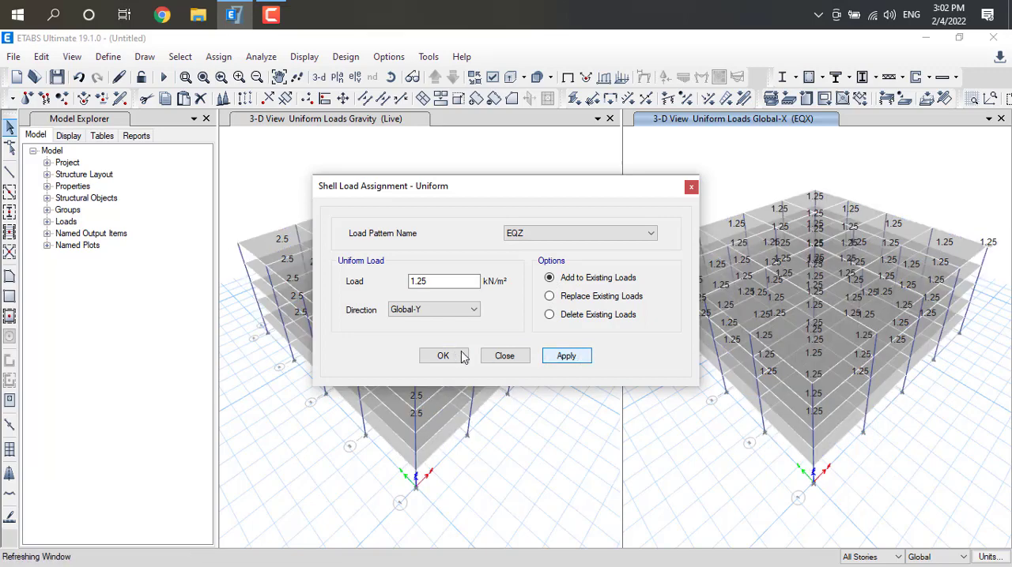
click(690, 189)
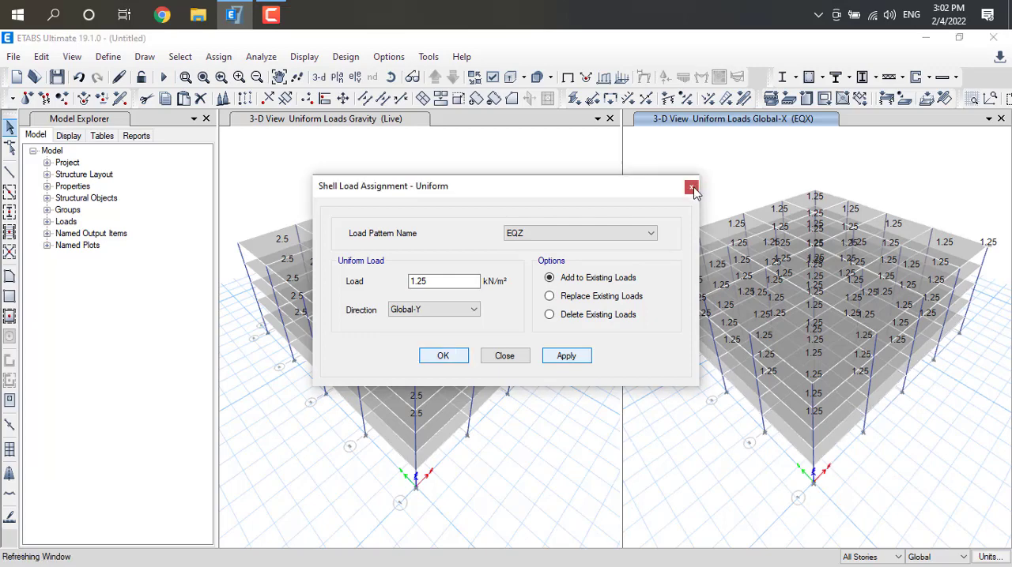
click(691, 189)
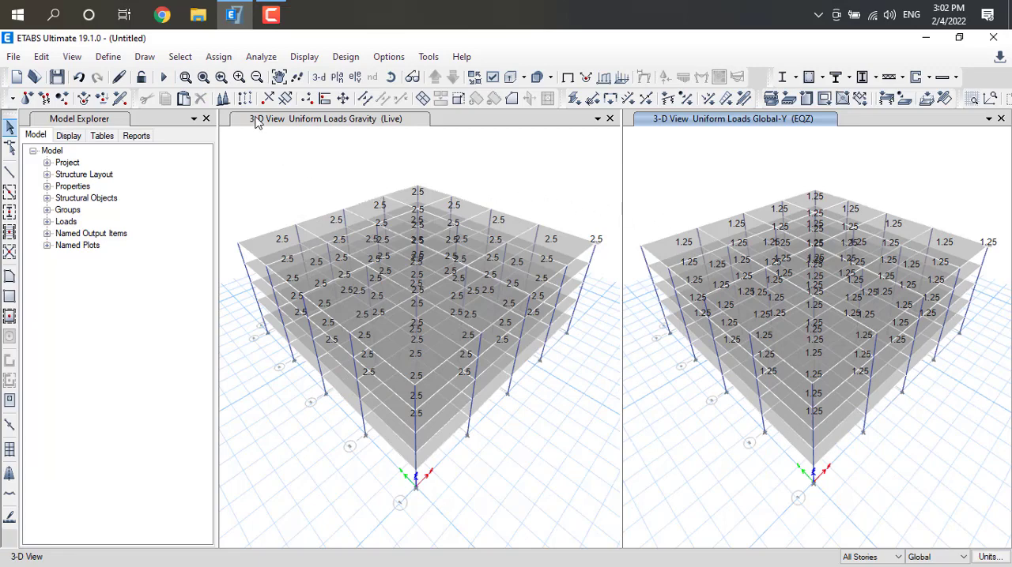
Select all objects and assign the WX wind pattern a windward pressure coefficient Cp of 0.86, replacing existing loads
click(180, 59)
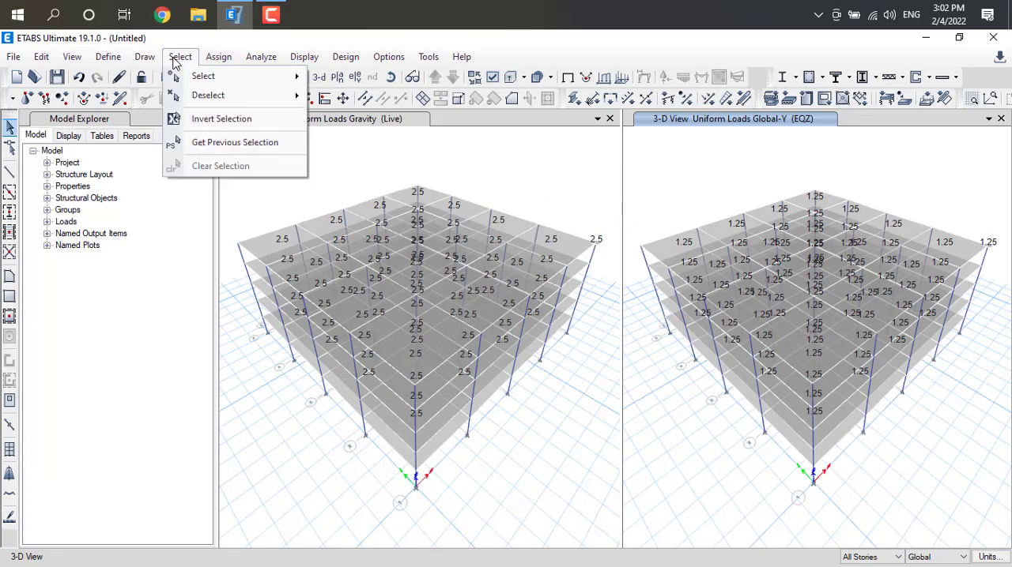
mouse_move(216, 79)
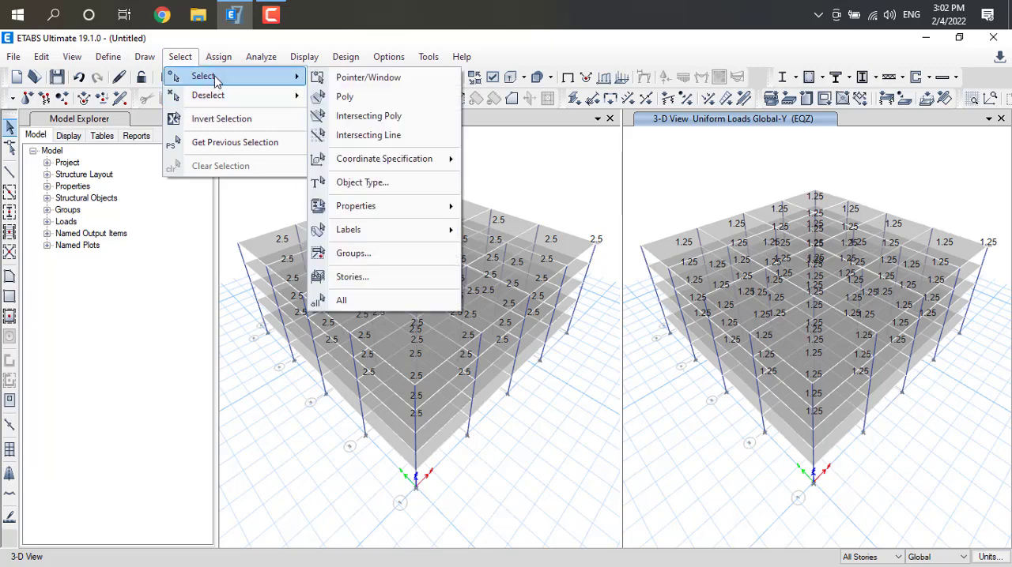
click(366, 301)
click(218, 57)
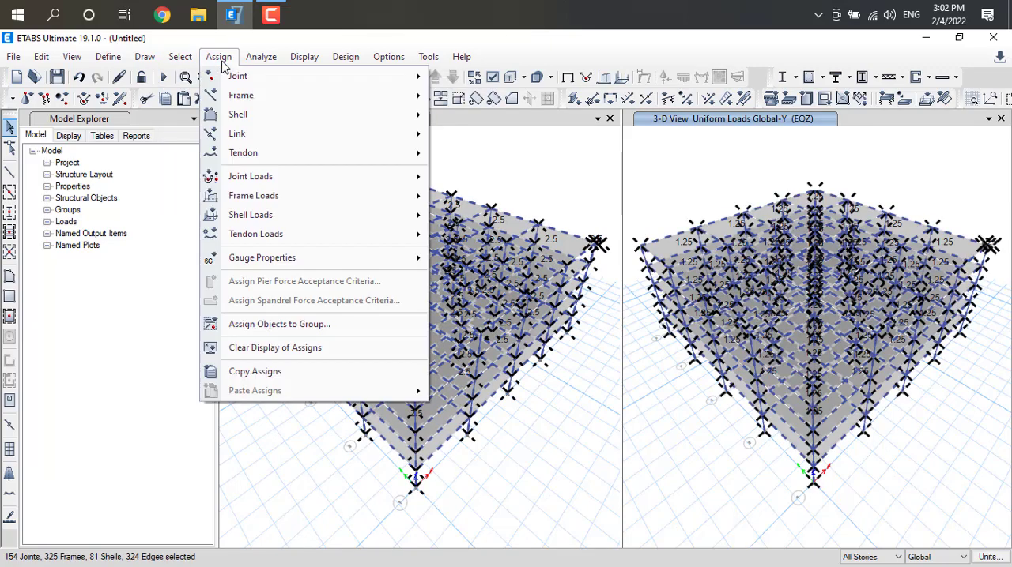
mouse_move(297, 215)
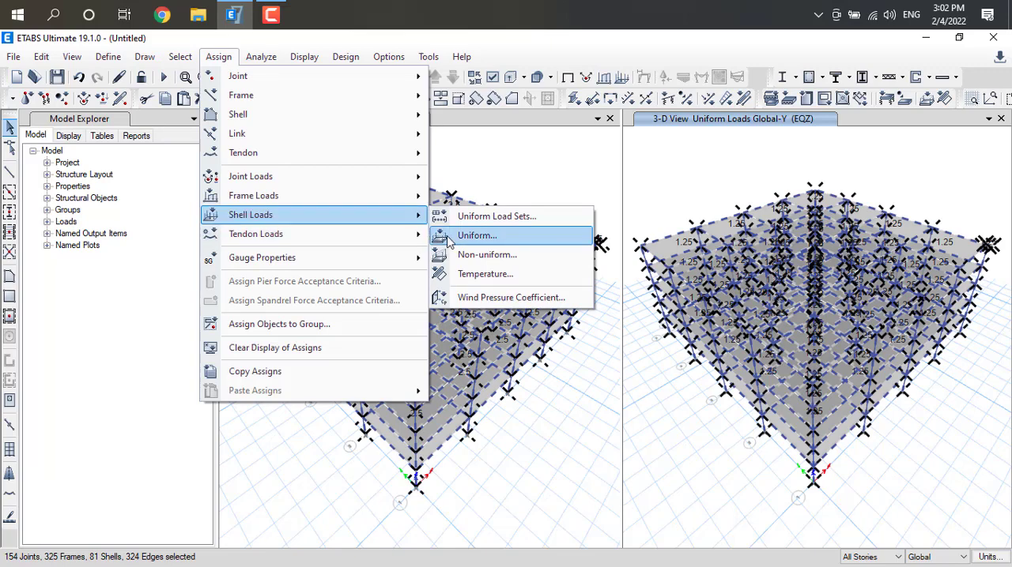
click(551, 297)
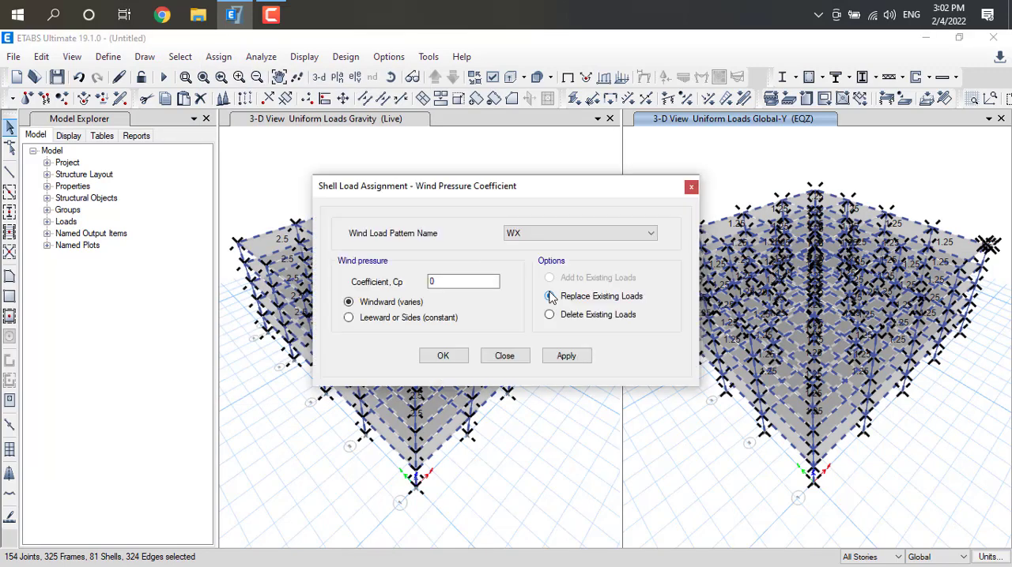
double_click(432, 281)
click(574, 360)
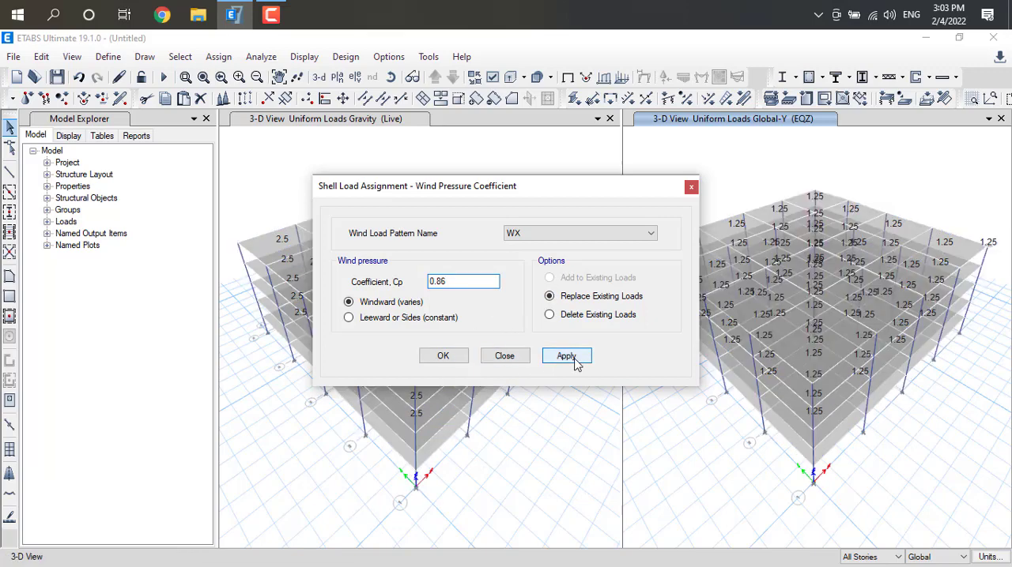
click(443, 355)
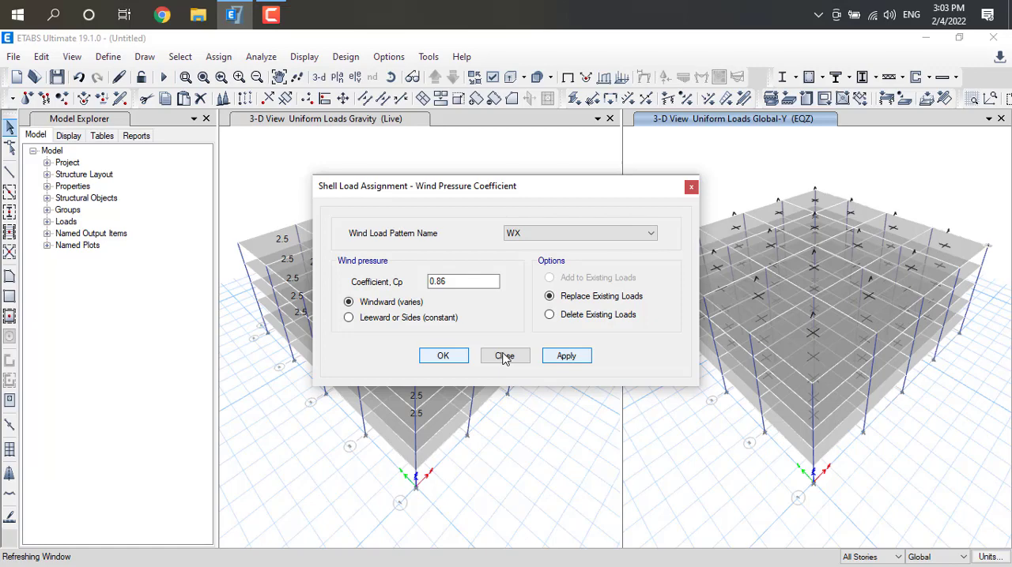
click(504, 356)
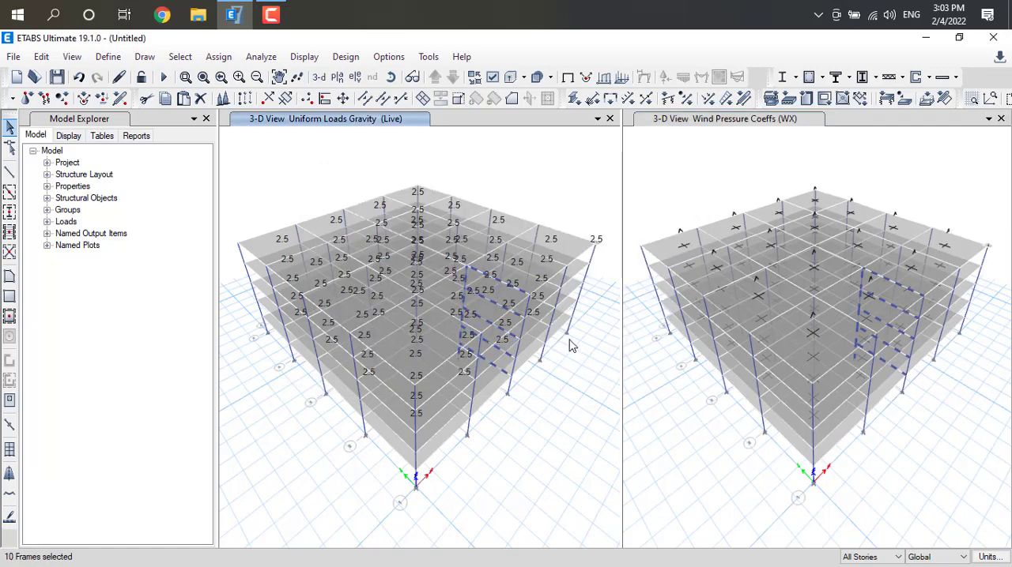
click(626, 169)
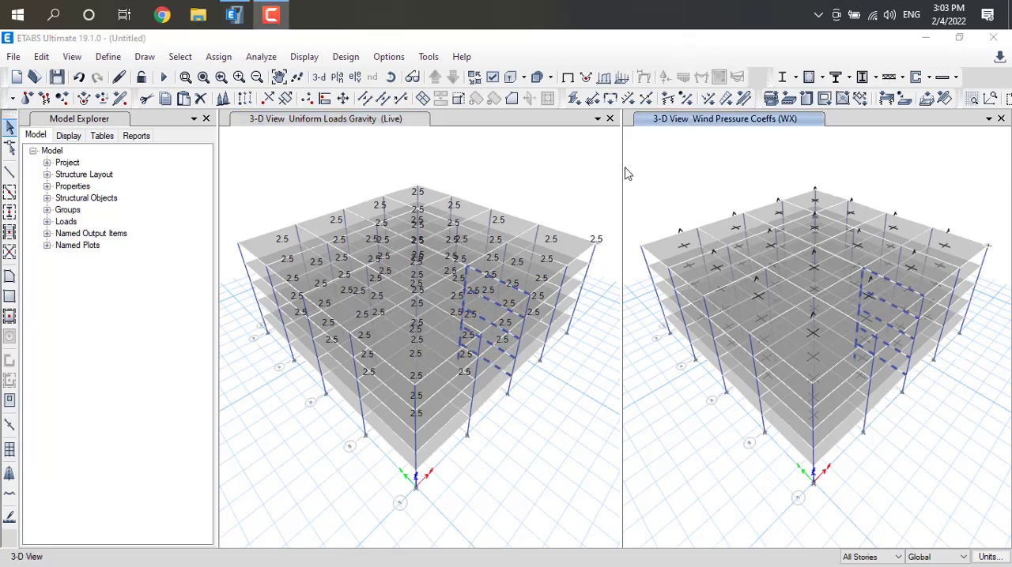
Select every object in the model again
click(182, 57)
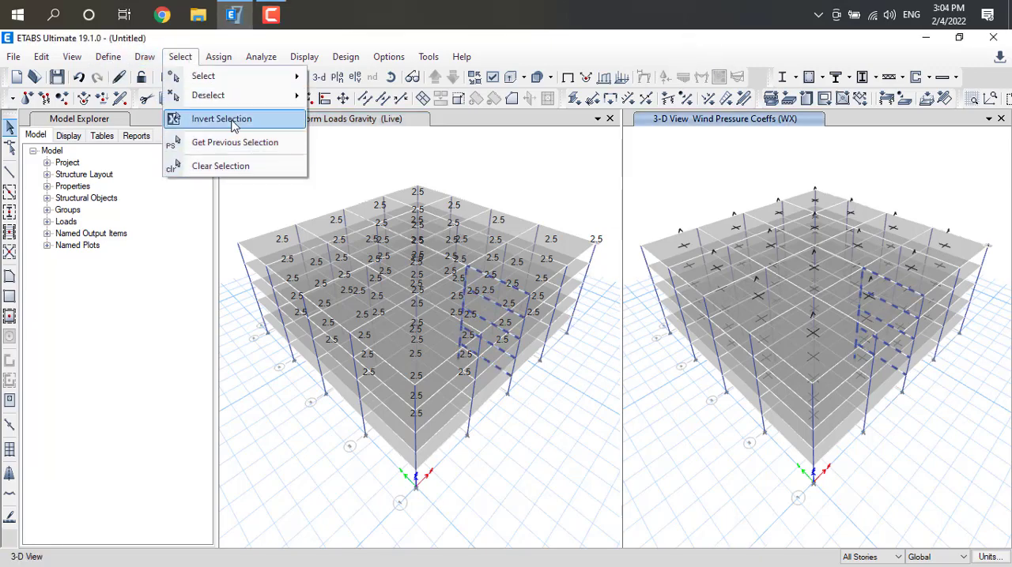
mouse_move(198, 76)
click(386, 305)
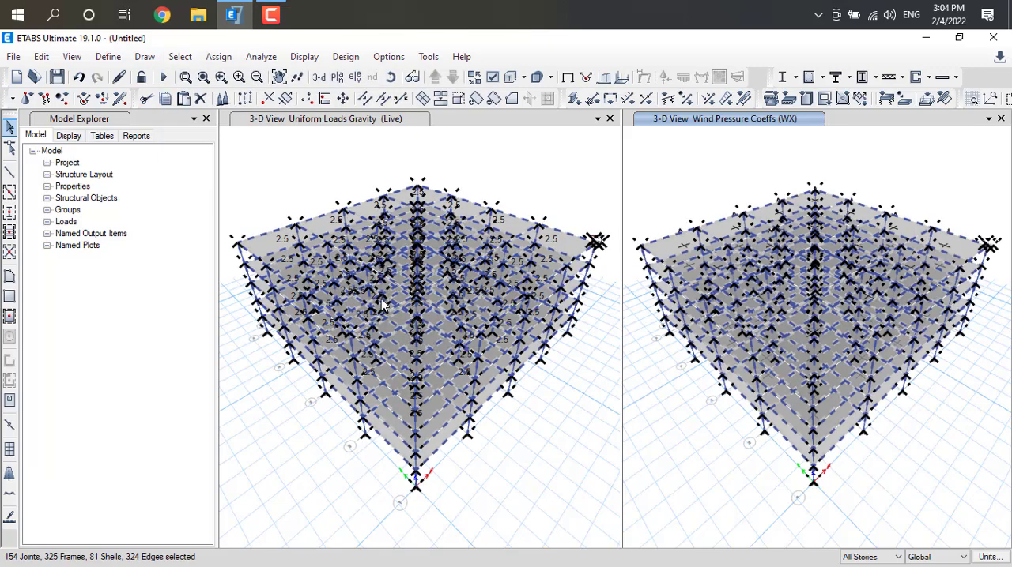
click(218, 56)
mouse_move(285, 217)
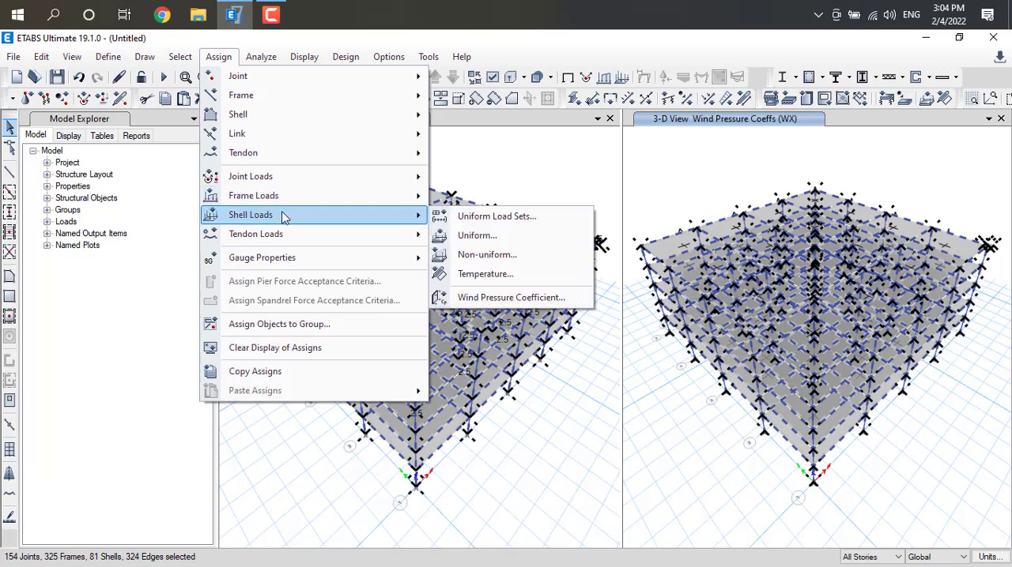
click(473, 236)
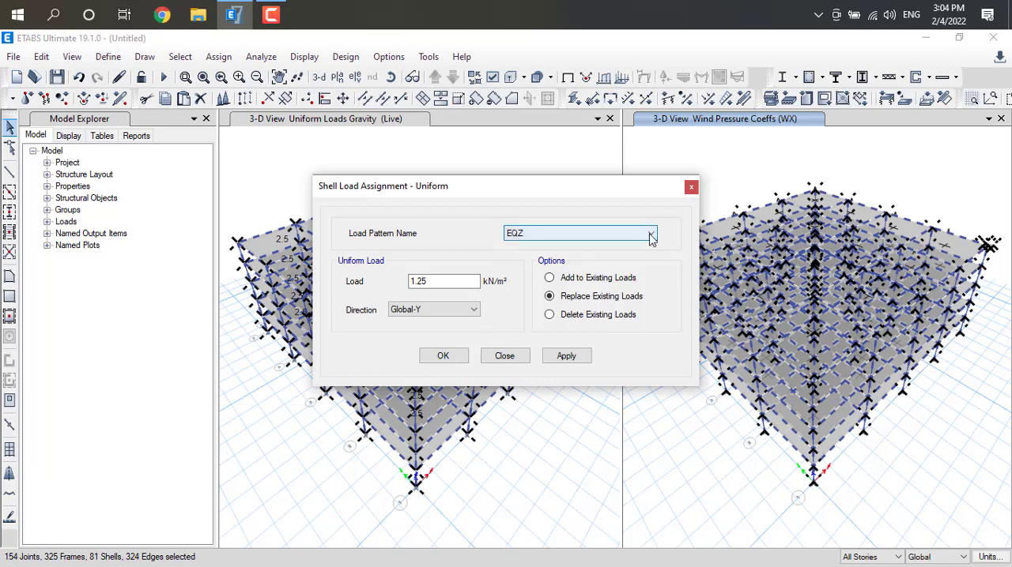
click(691, 187)
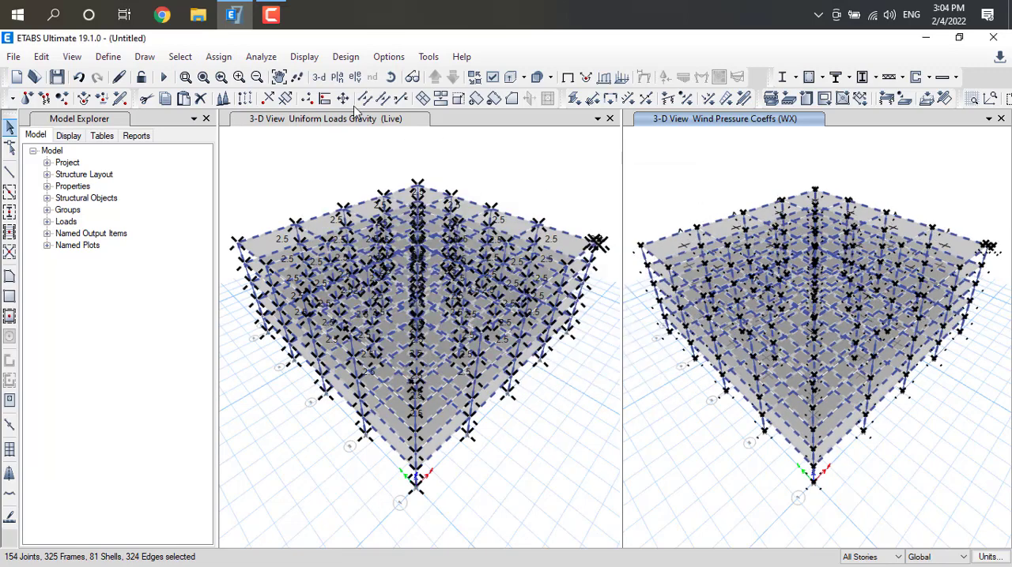
Assign the WZ wind pattern a windward pressure coefficient Cp of 0.86 on the selected shells, replacing existing loads
click(218, 57)
mouse_move(321, 222)
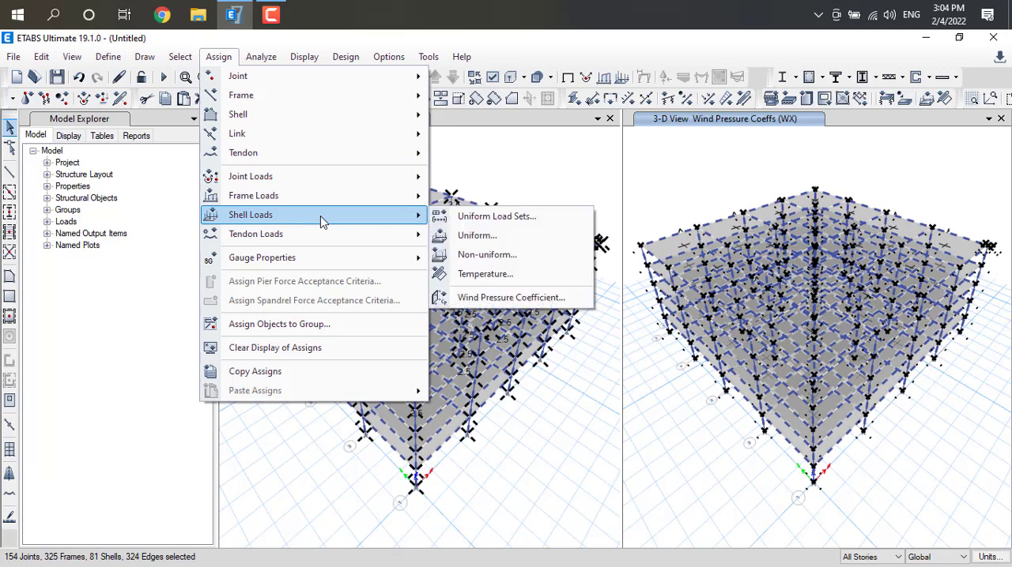
click(510, 298)
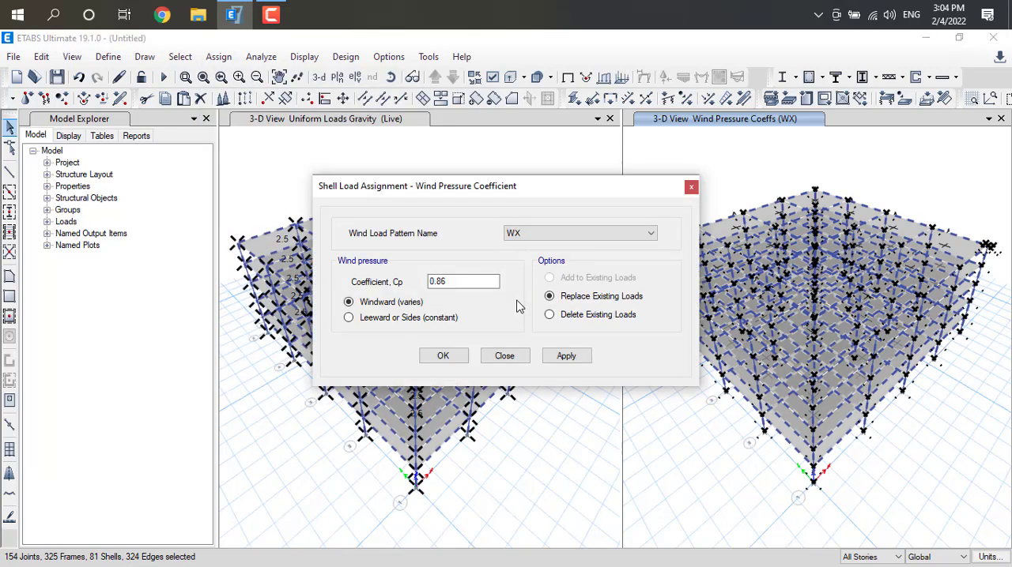
click(651, 233)
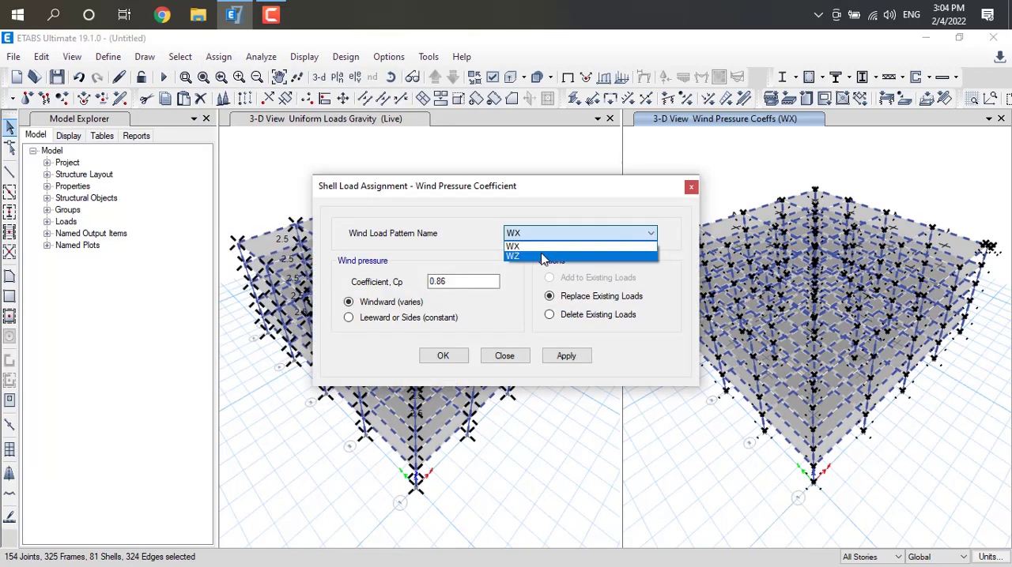
click(542, 257)
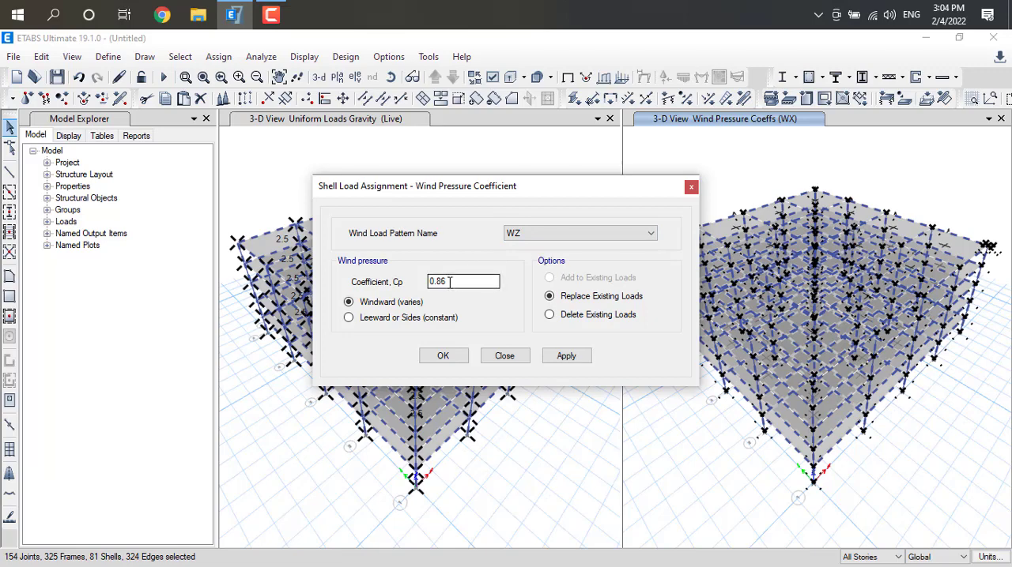
drag(450, 282, 421, 289)
click(565, 357)
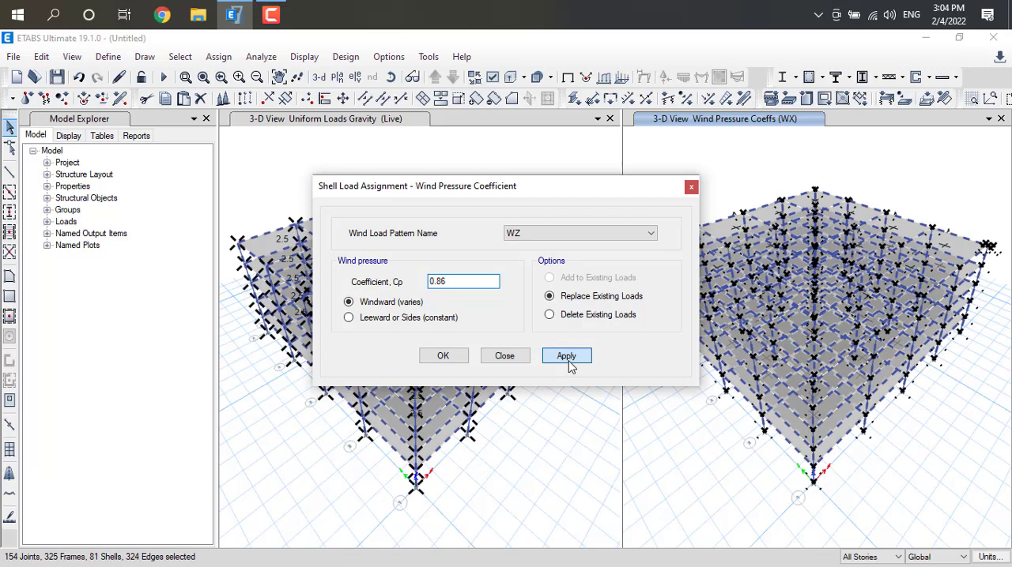
click(446, 360)
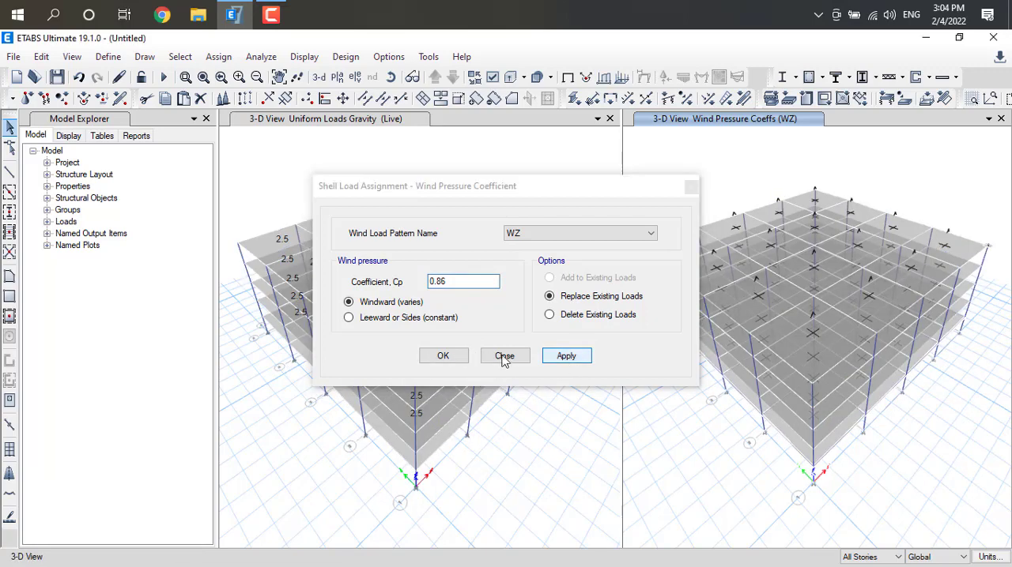
click(463, 364)
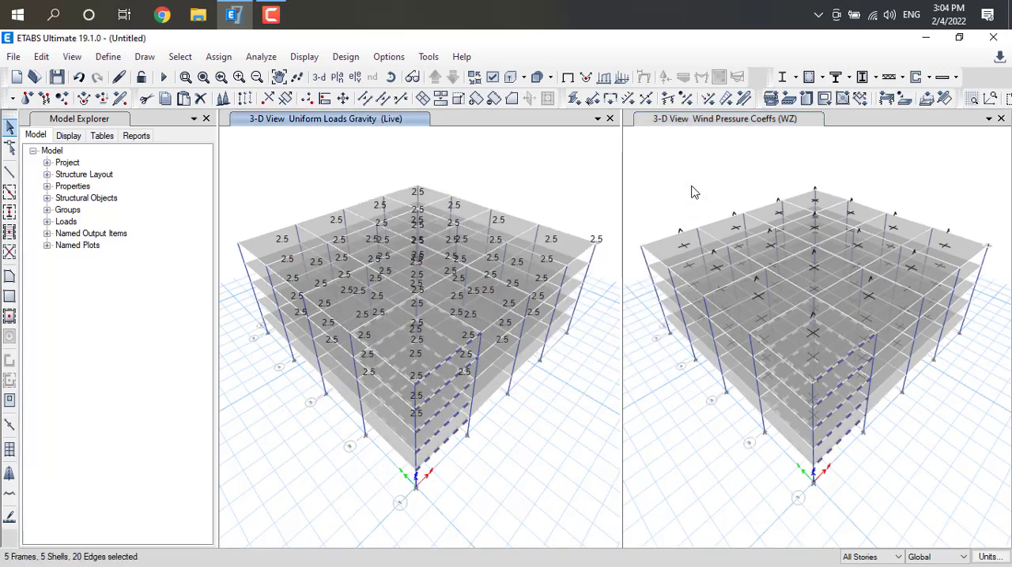
click(692, 187)
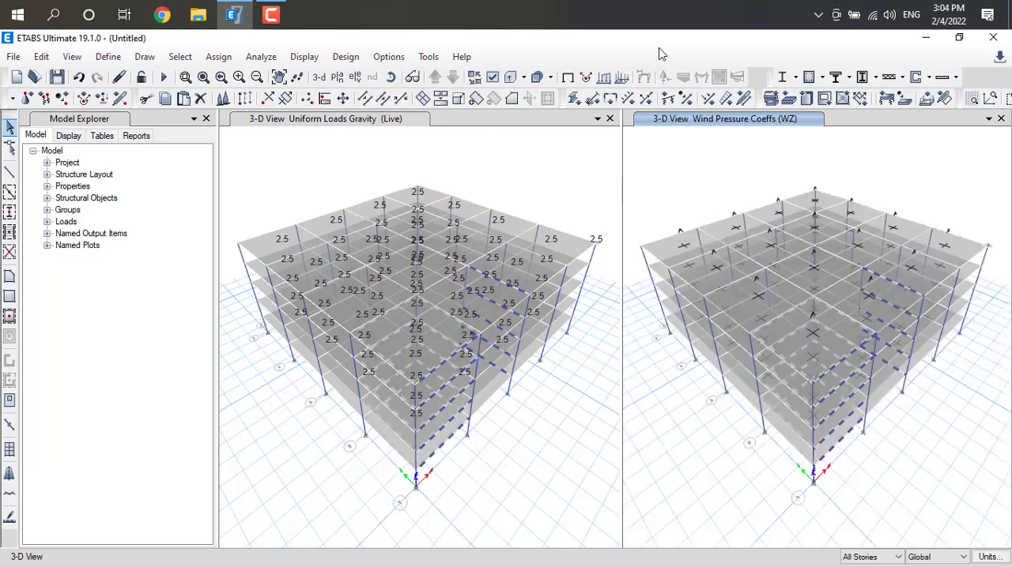
click(686, 27)
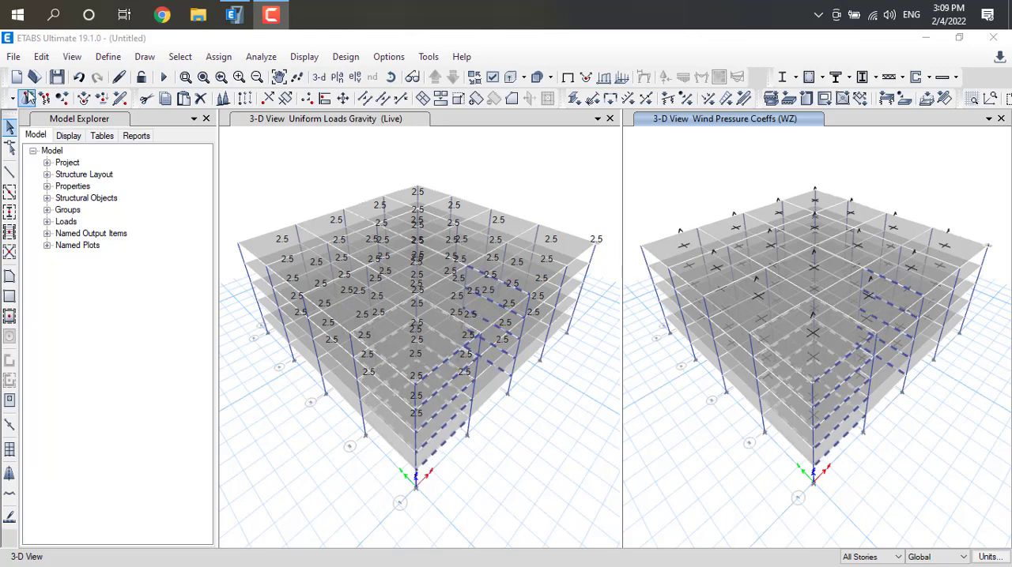
Add the program's default load combinations for Concrete Frame Design, without converting them to user combinations, and review the combination list
click(108, 57)
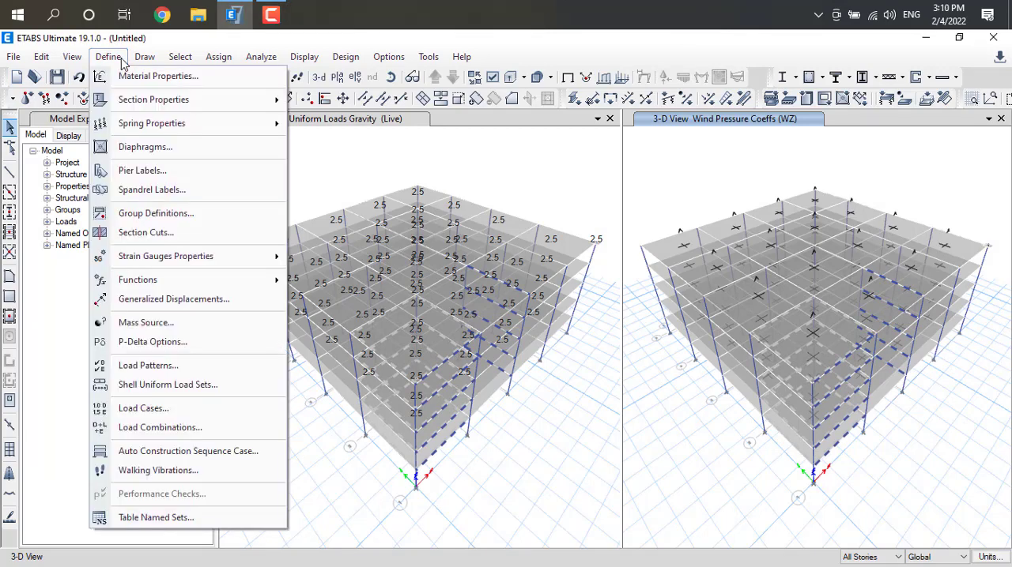
click(161, 427)
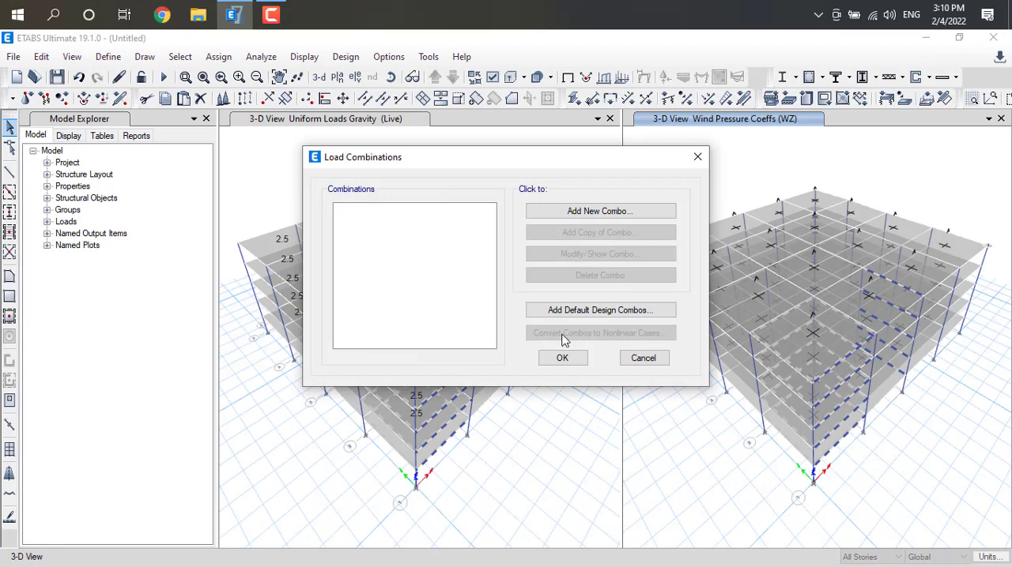
click(596, 311)
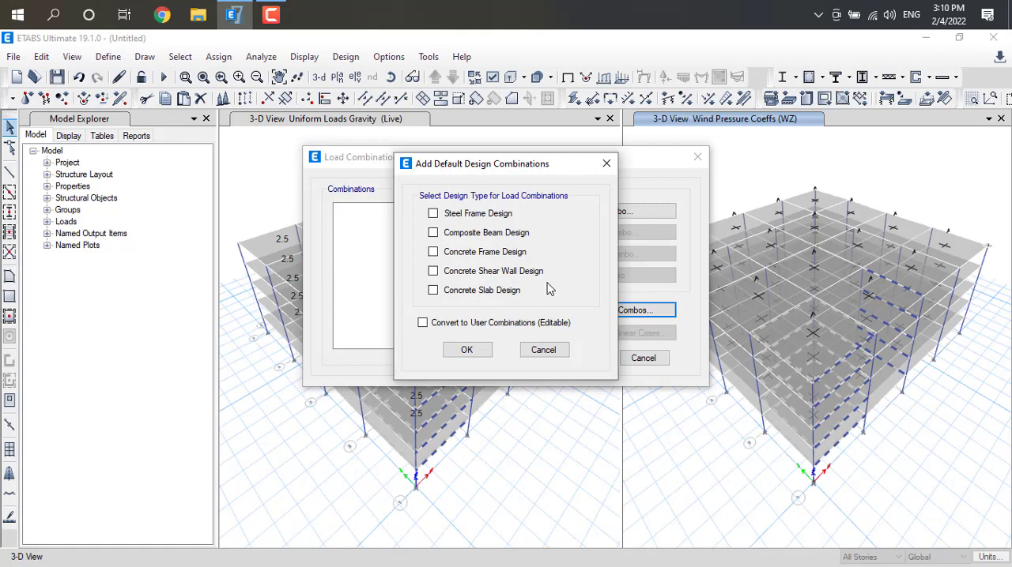
click(432, 251)
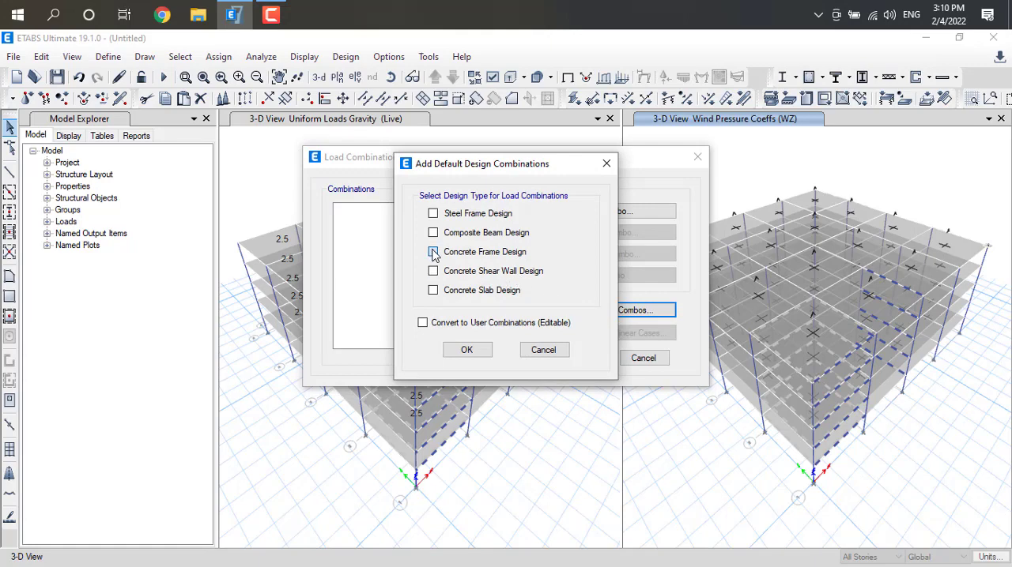
click(466, 353)
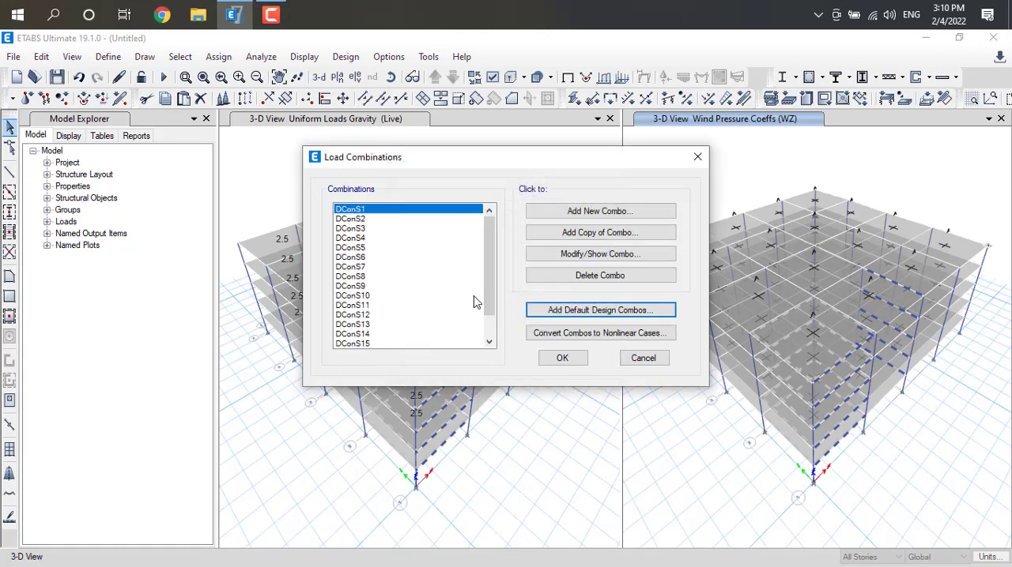
drag(492, 289, 495, 344)
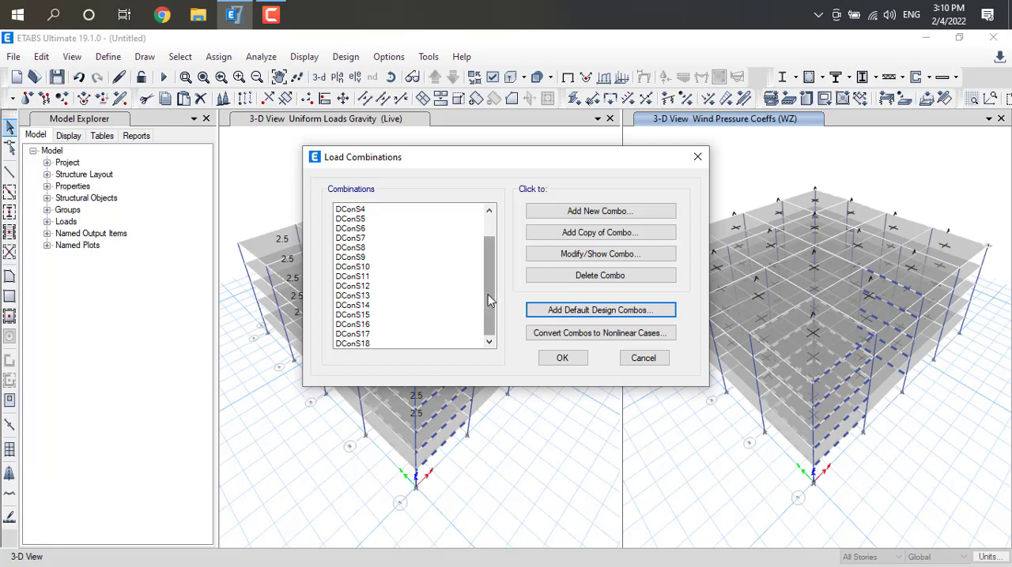
drag(488, 294, 500, 255)
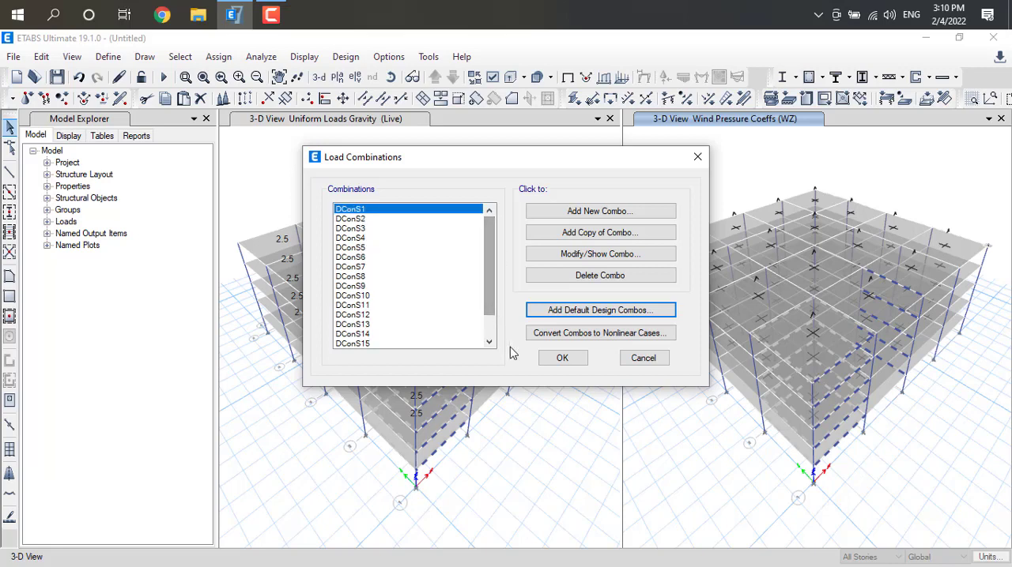
click(562, 360)
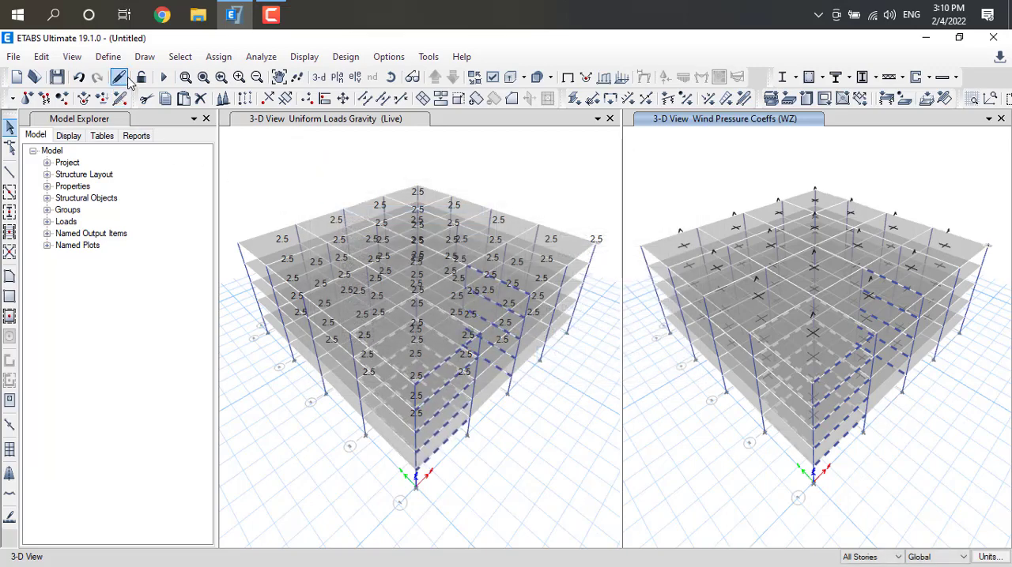
Generate the default Concrete Frame Design combinations once more on top of the existing load combinations and accept the list
click(108, 57)
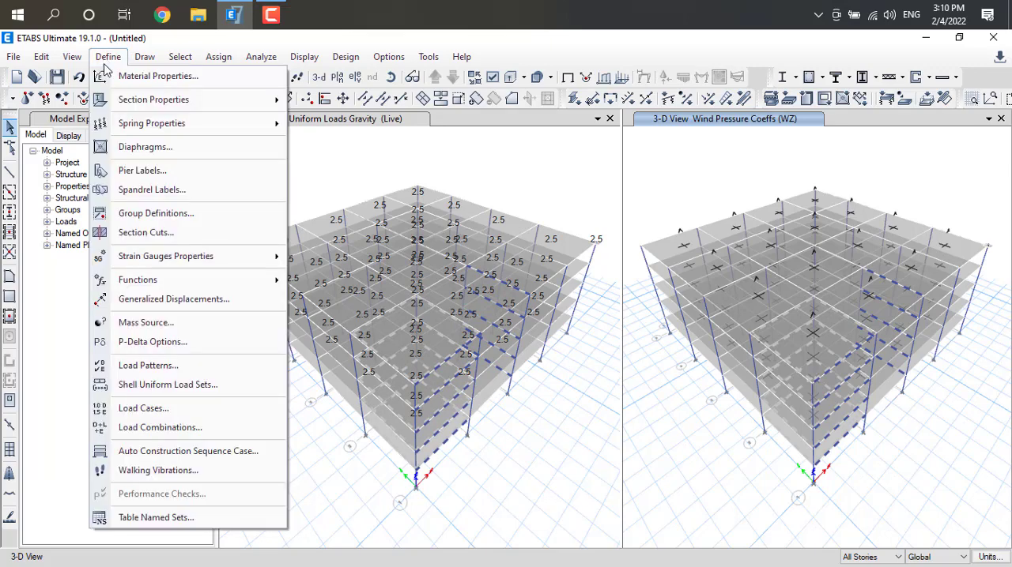
click(150, 427)
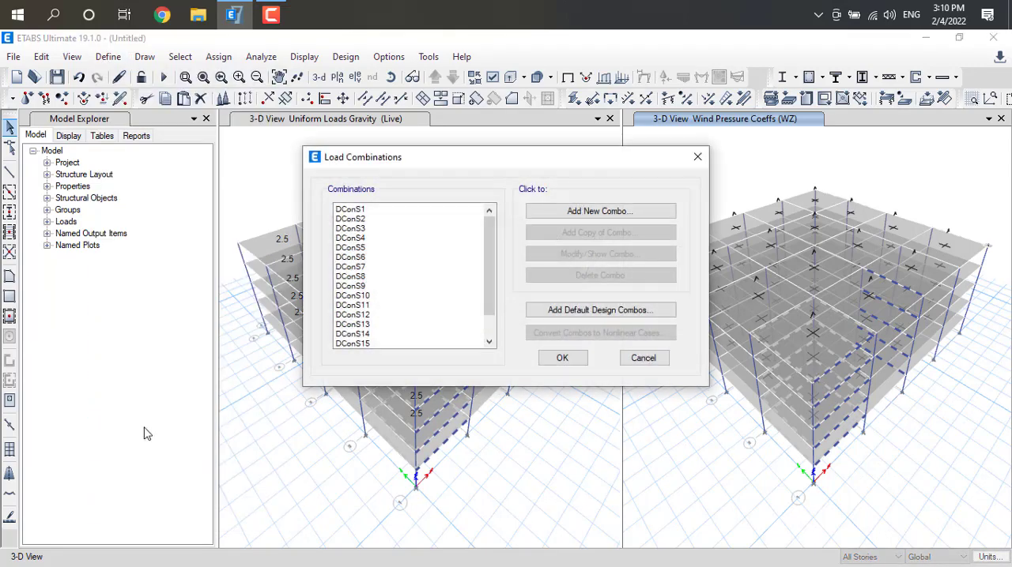
click(586, 310)
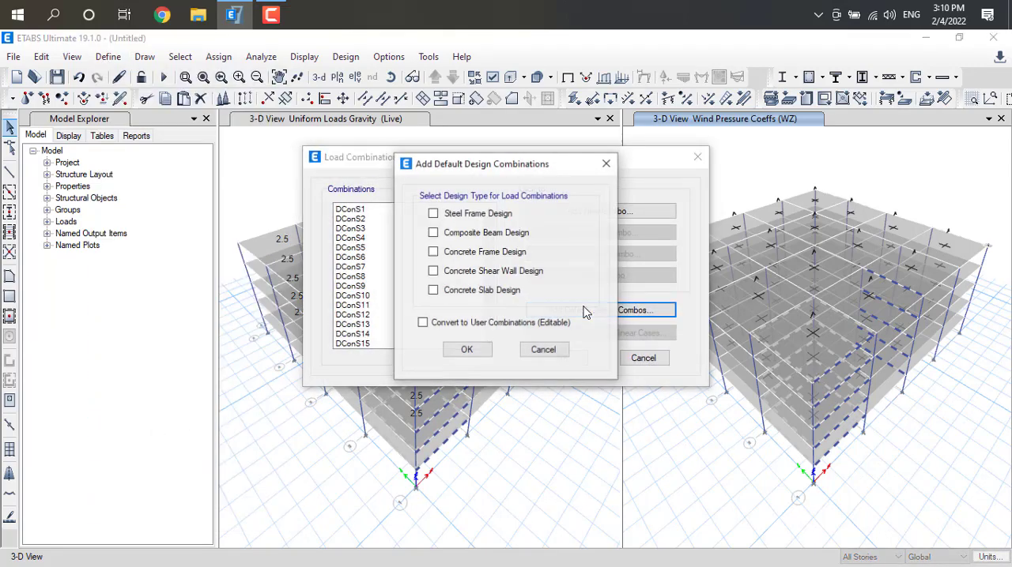
click(433, 252)
click(466, 352)
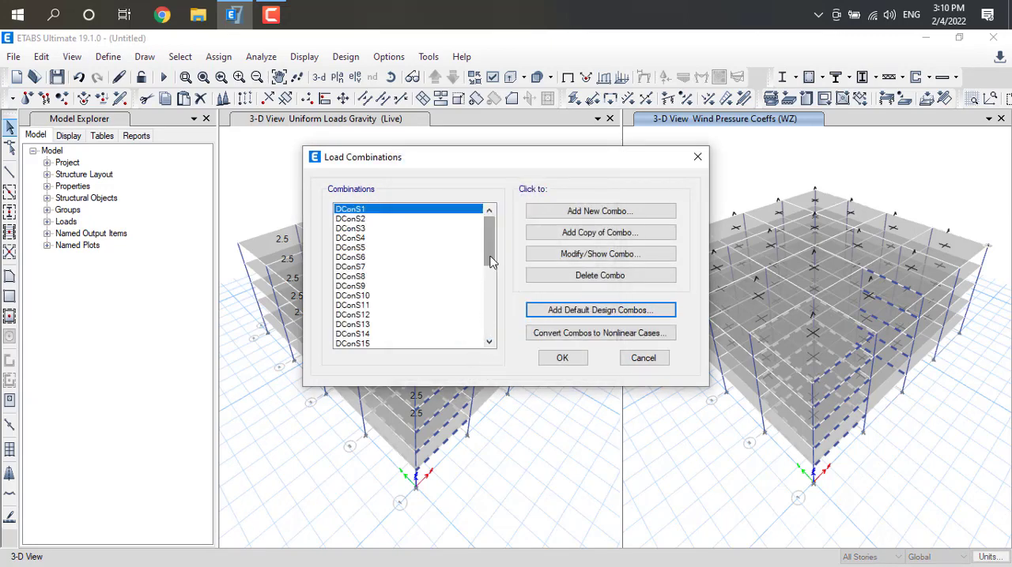
drag(490, 261, 488, 283)
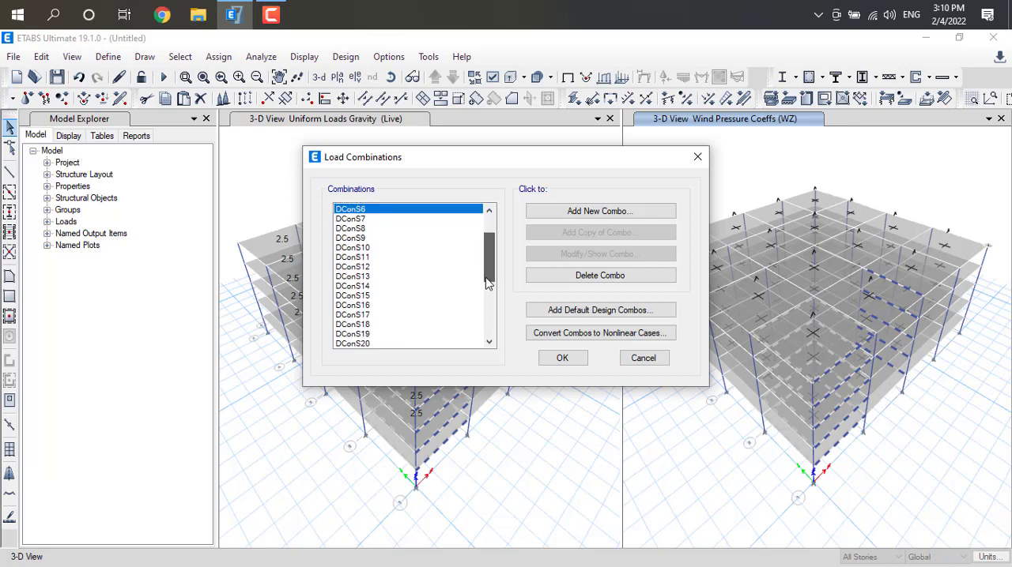
click(562, 361)
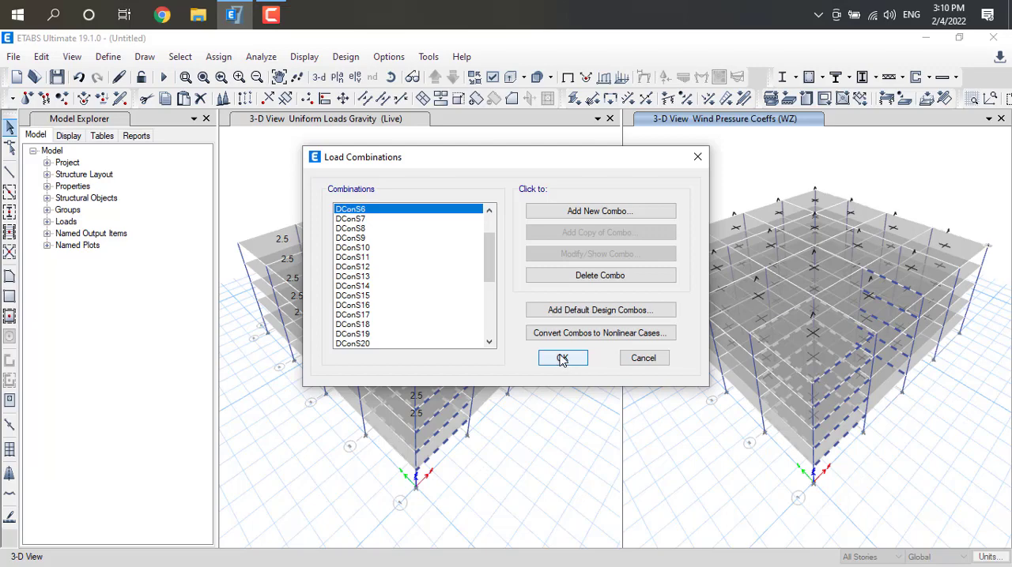